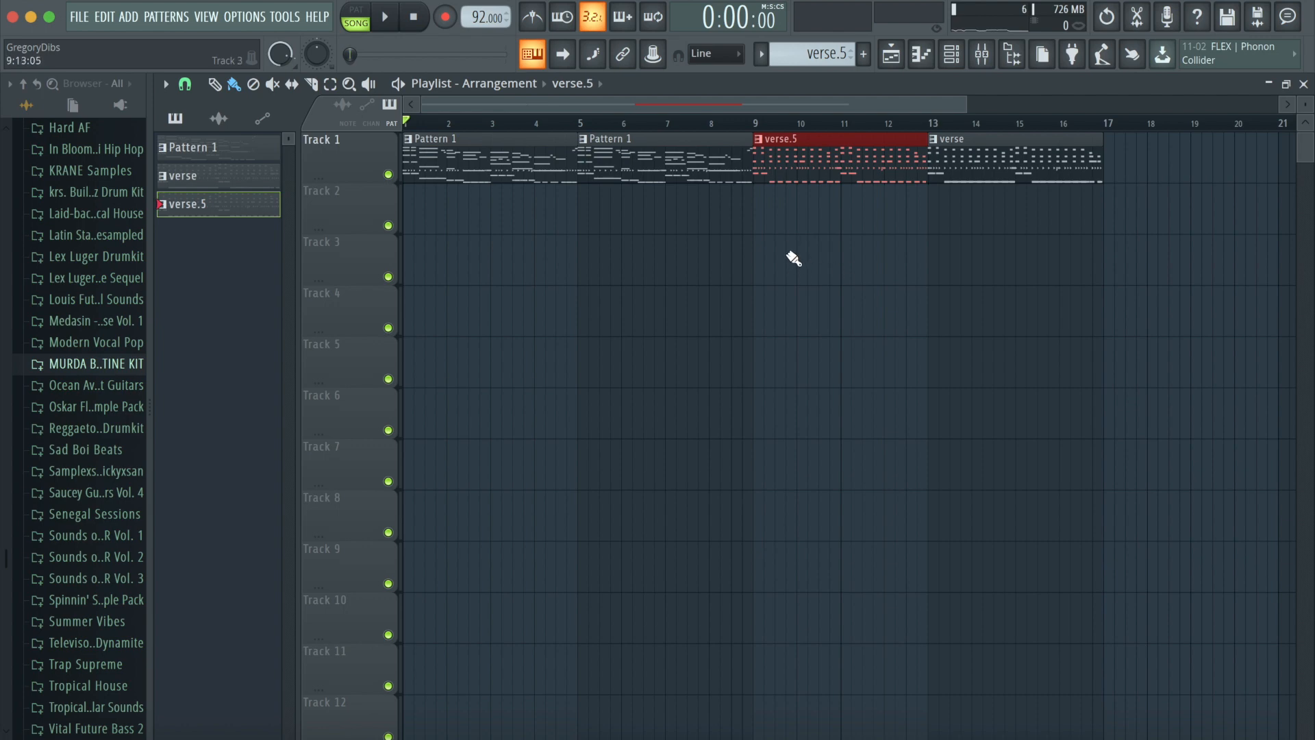
# - Create a new pattern named "piano intro" and paste the copied piano notes into it
pyautogui.doubleClick(458, 152)
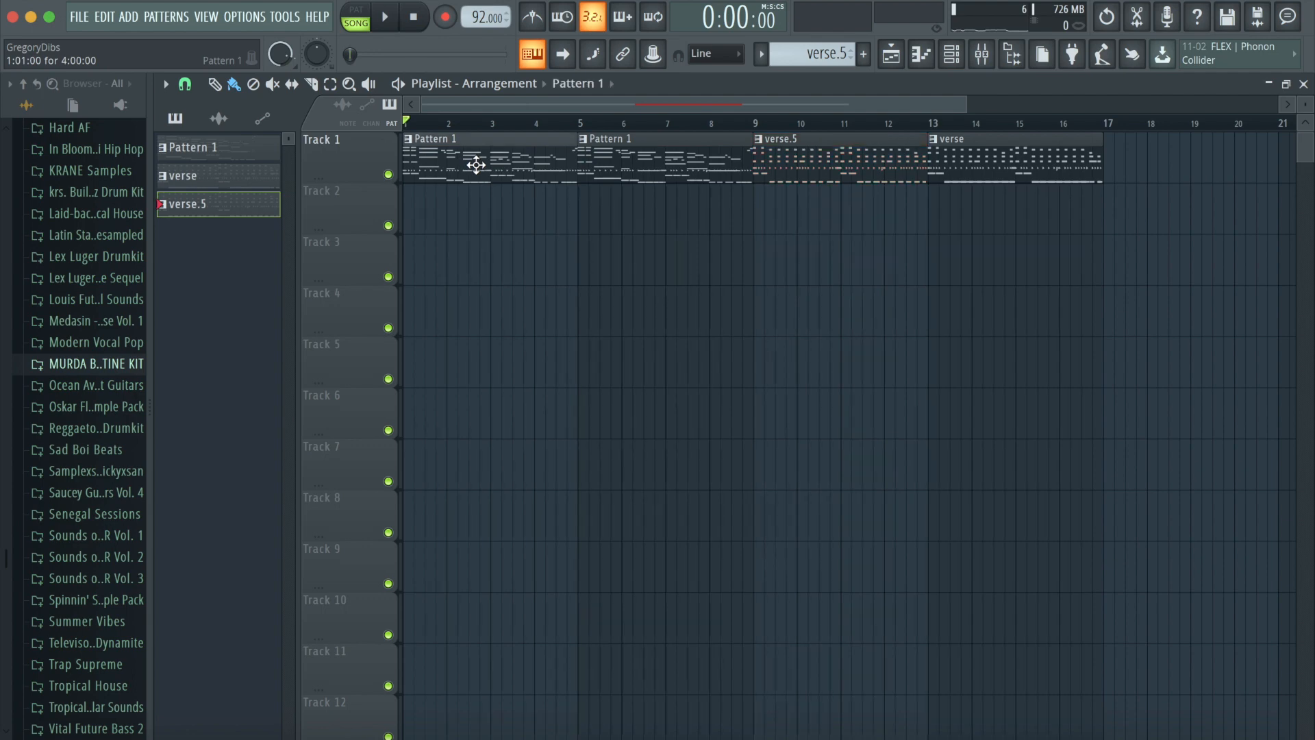
pyautogui.click(952, 54)
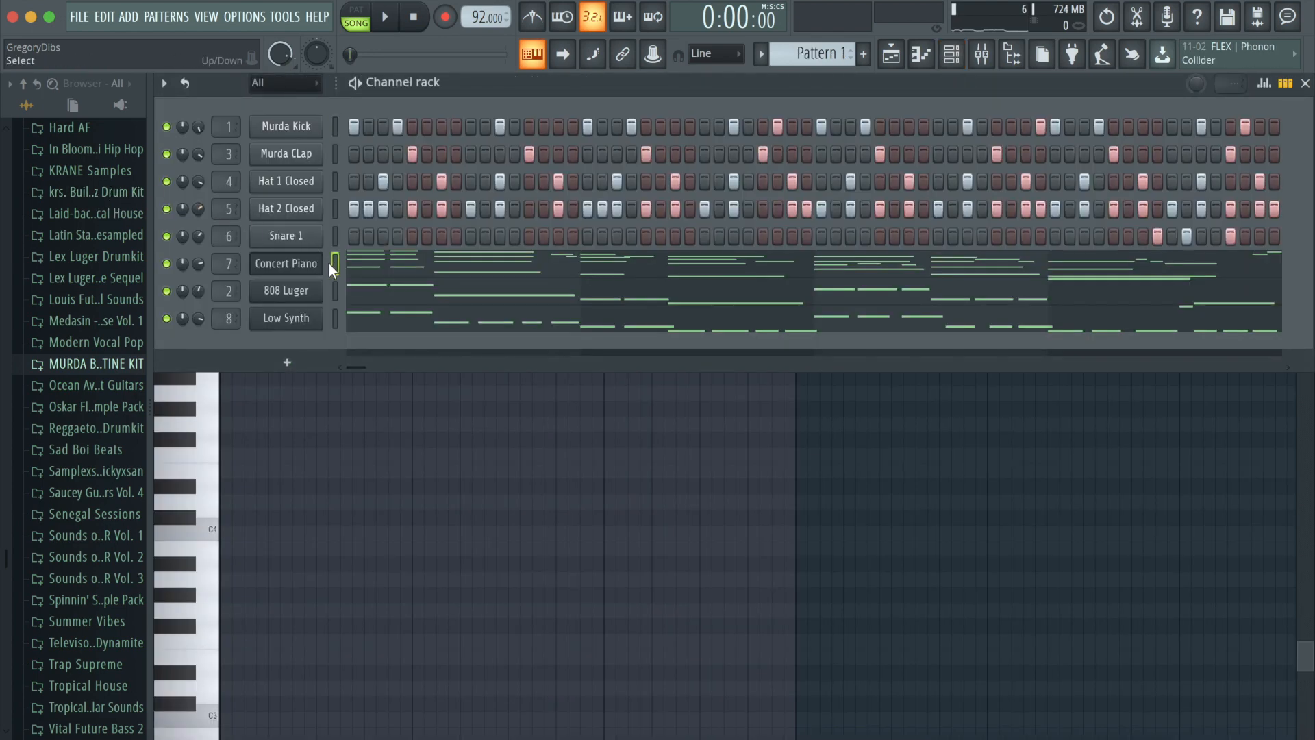
pyautogui.click(195, 18)
pyautogui.click(231, 41)
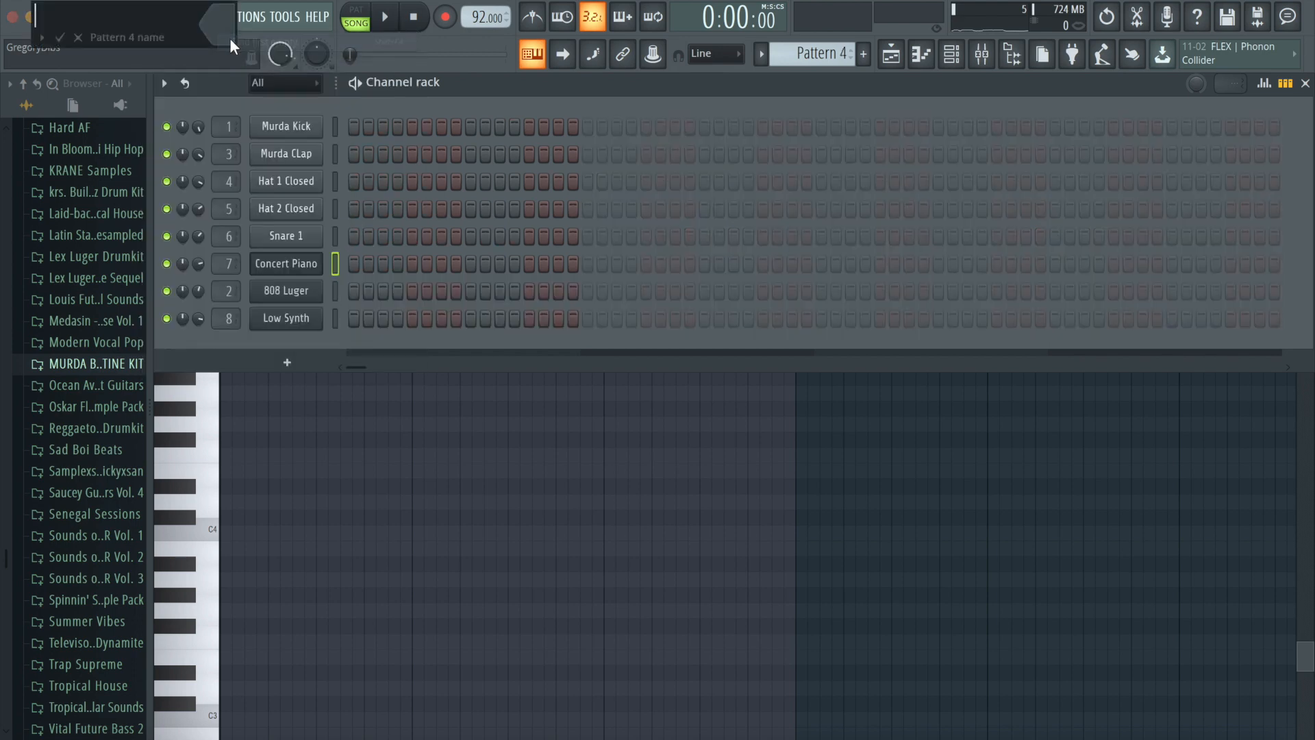
pyautogui.write('piano intro')
pyautogui.press('Return')
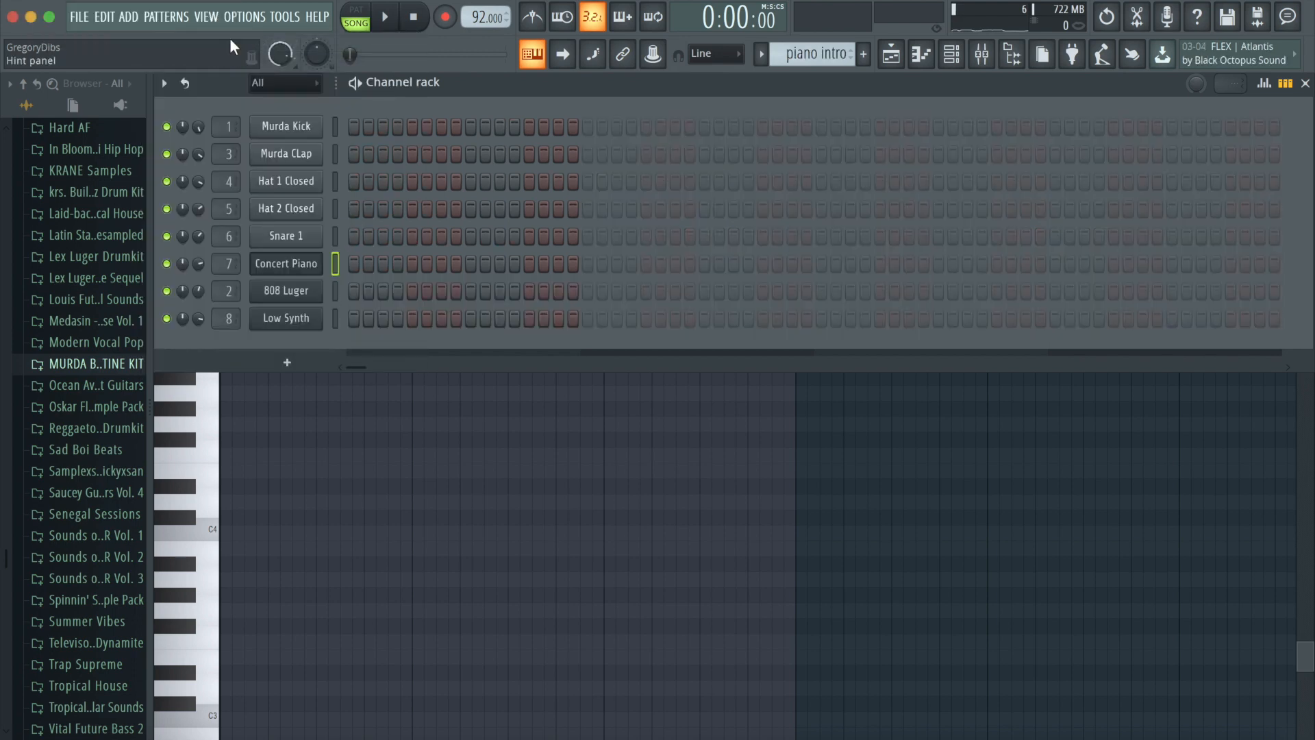
pyautogui.press('super+v')
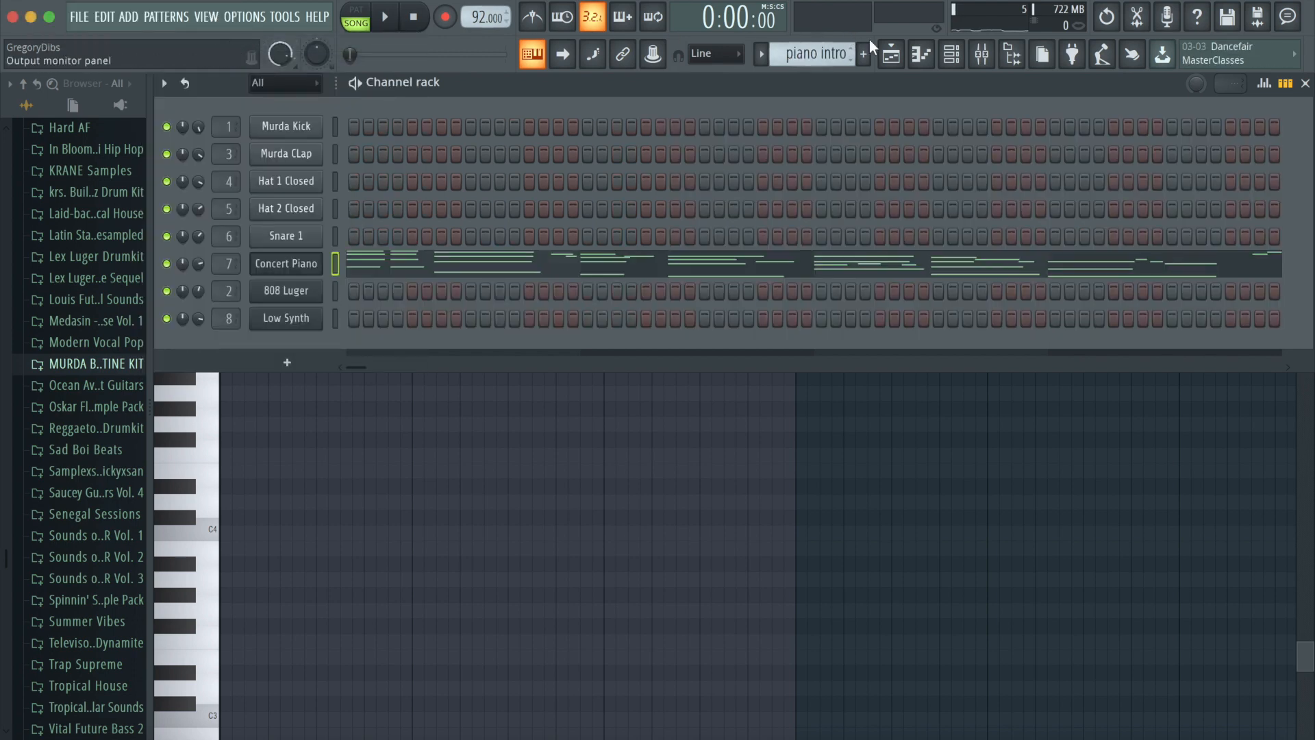
# - Shift the existing arrangement clips so the song starts at bar 9
pyautogui.click(891, 54)
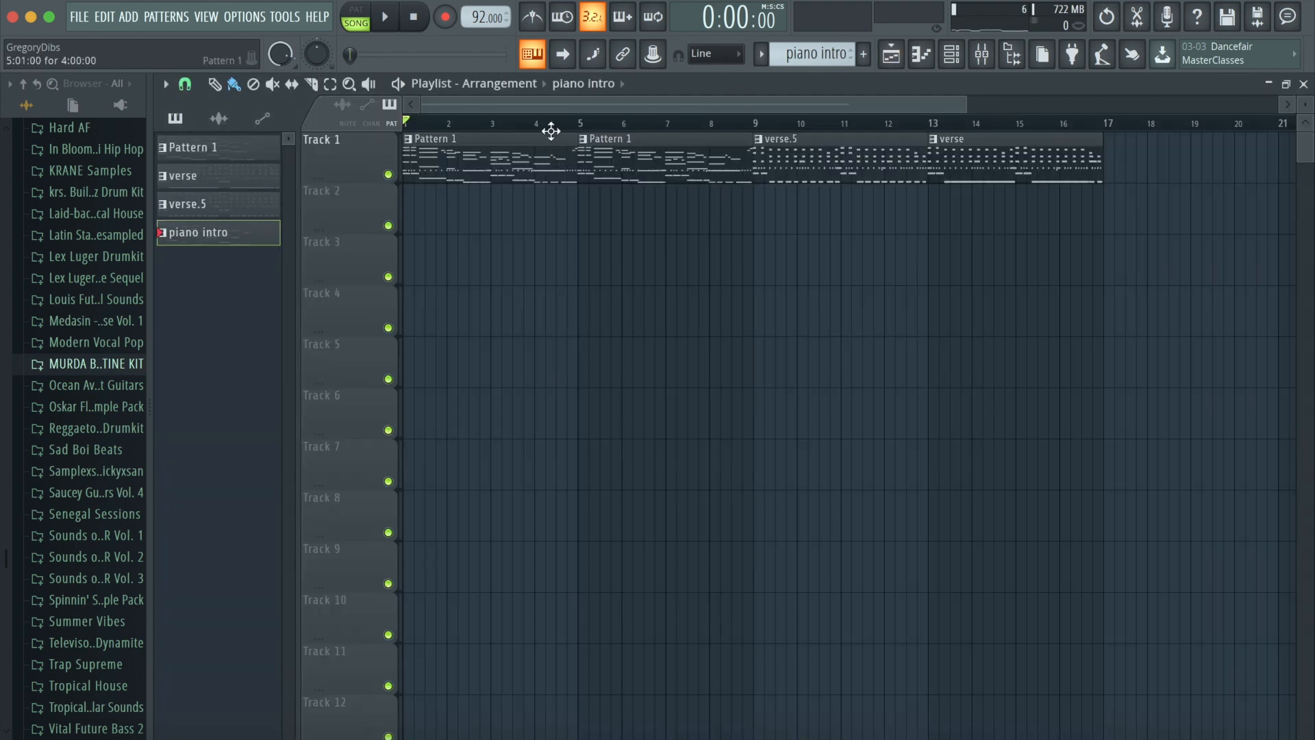
pyautogui.moveTo(1085, 137); pyautogui.dragTo(800, 179)
pyautogui.click(600, 91)
pyautogui.click(604, 173)
# - Place the piano intro pattern at bar 1 on Track 2 and repeat it at bar 5
pyautogui.moveTo(637, 206); pyautogui.dragTo(401, 213)
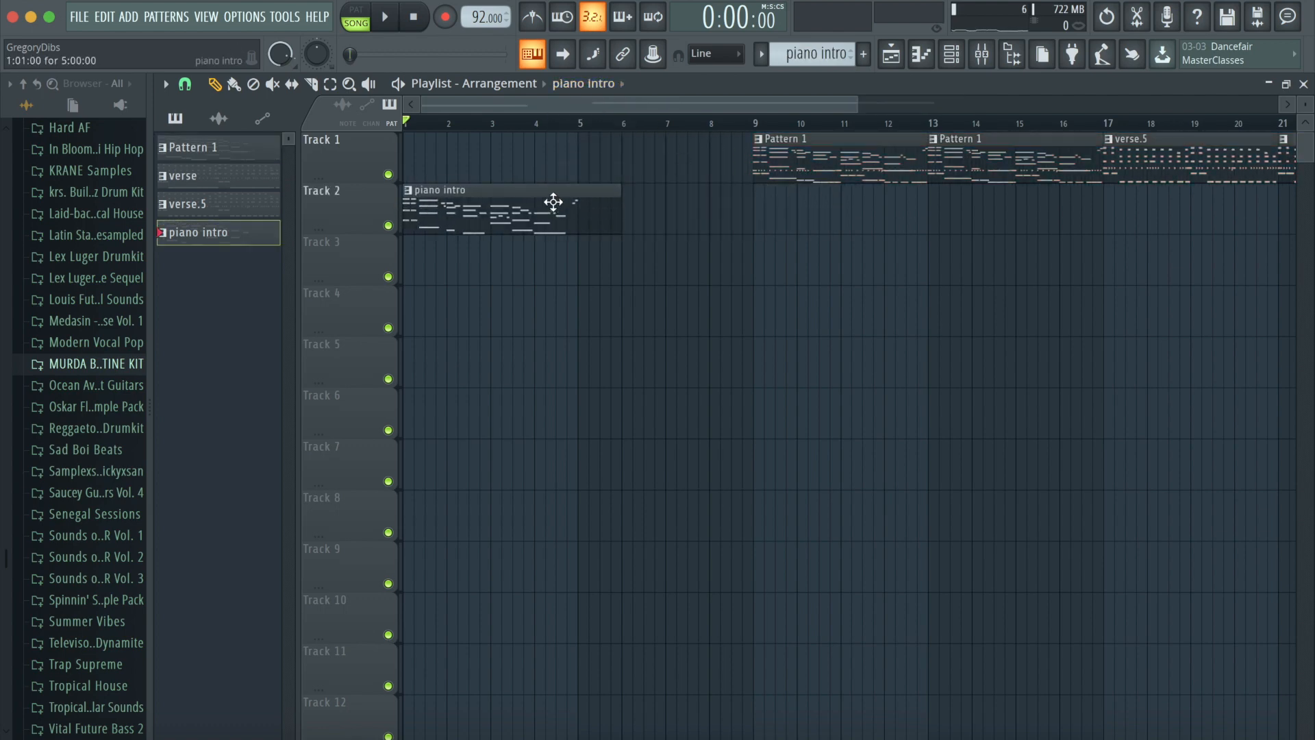
pyautogui.click(631, 211)
pyautogui.rightClick(626, 206)
pyautogui.moveTo(621, 204); pyautogui.dragTo(576, 203)
pyautogui.moveTo(596, 252); pyautogui.dragTo(590, 193)
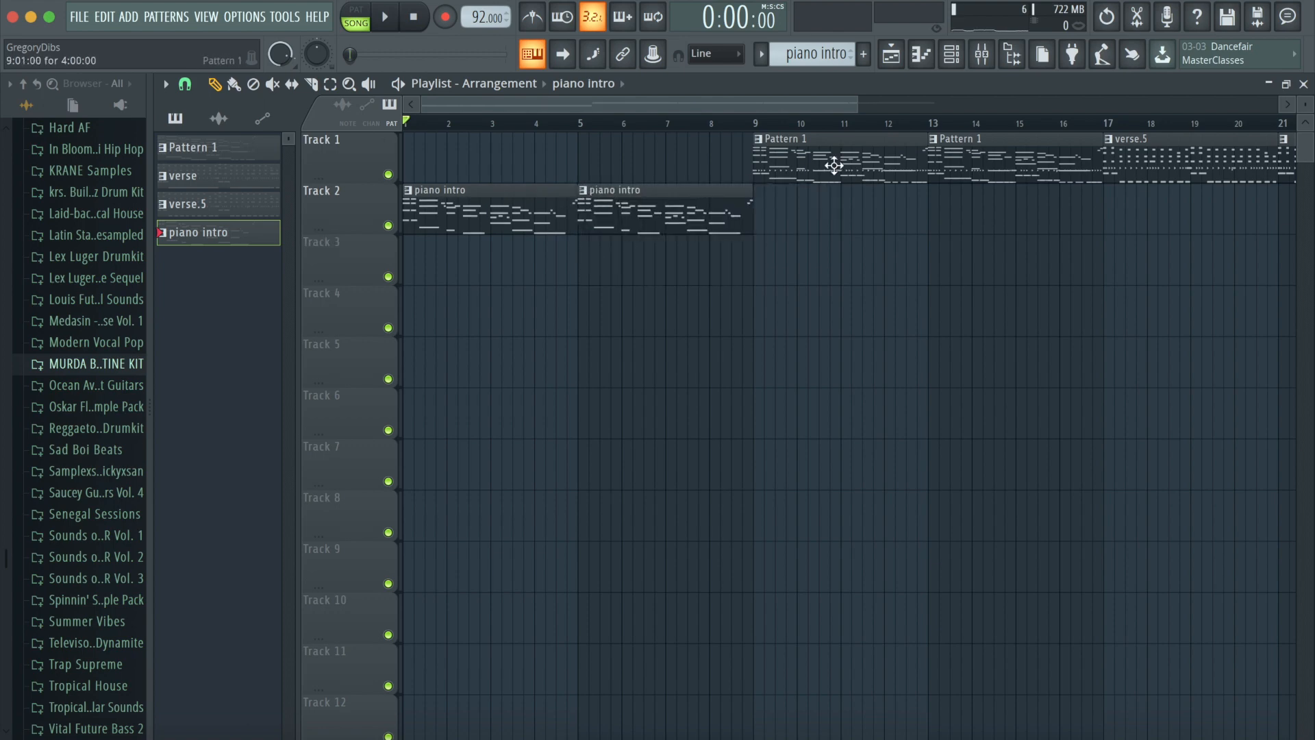
# - Return to Pattern 1 in the channel rack and copy the Low Synth channel's notes
pyautogui.click(952, 54)
pyautogui.click(162, 13)
pyautogui.click(174, 45)
pyautogui.rightClick(309, 264)
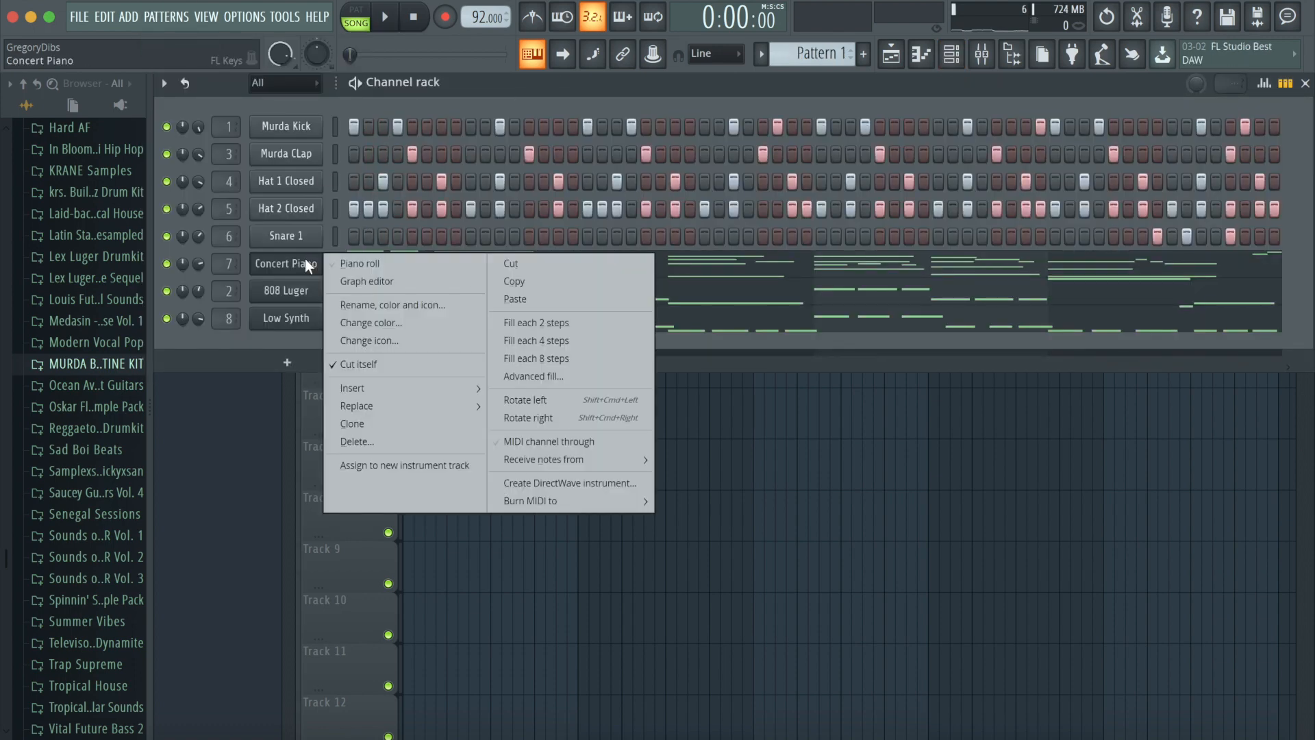
pyautogui.click(335, 262)
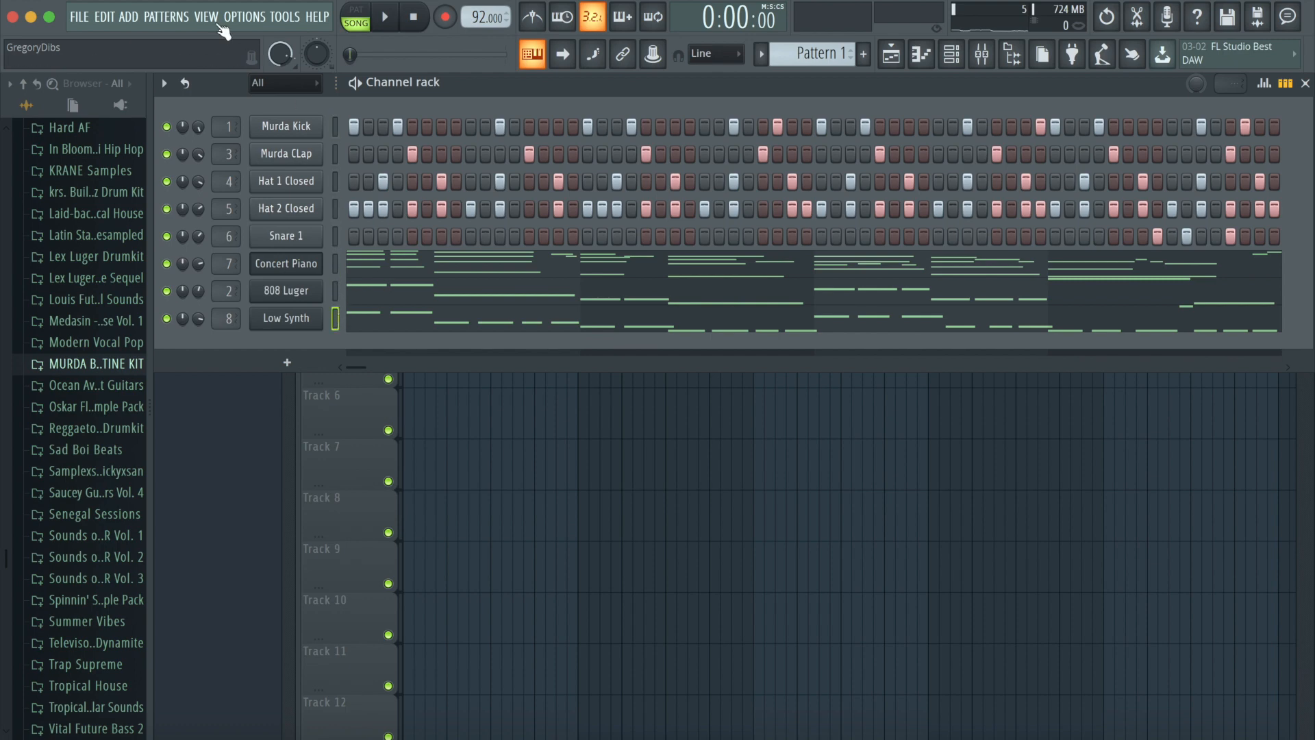
# - Create a new pattern named "lowsynth by itself" and paste the Low Synth notes into it
pyautogui.click(180, 16)
pyautogui.click(293, 40)
pyautogui.write('lows')
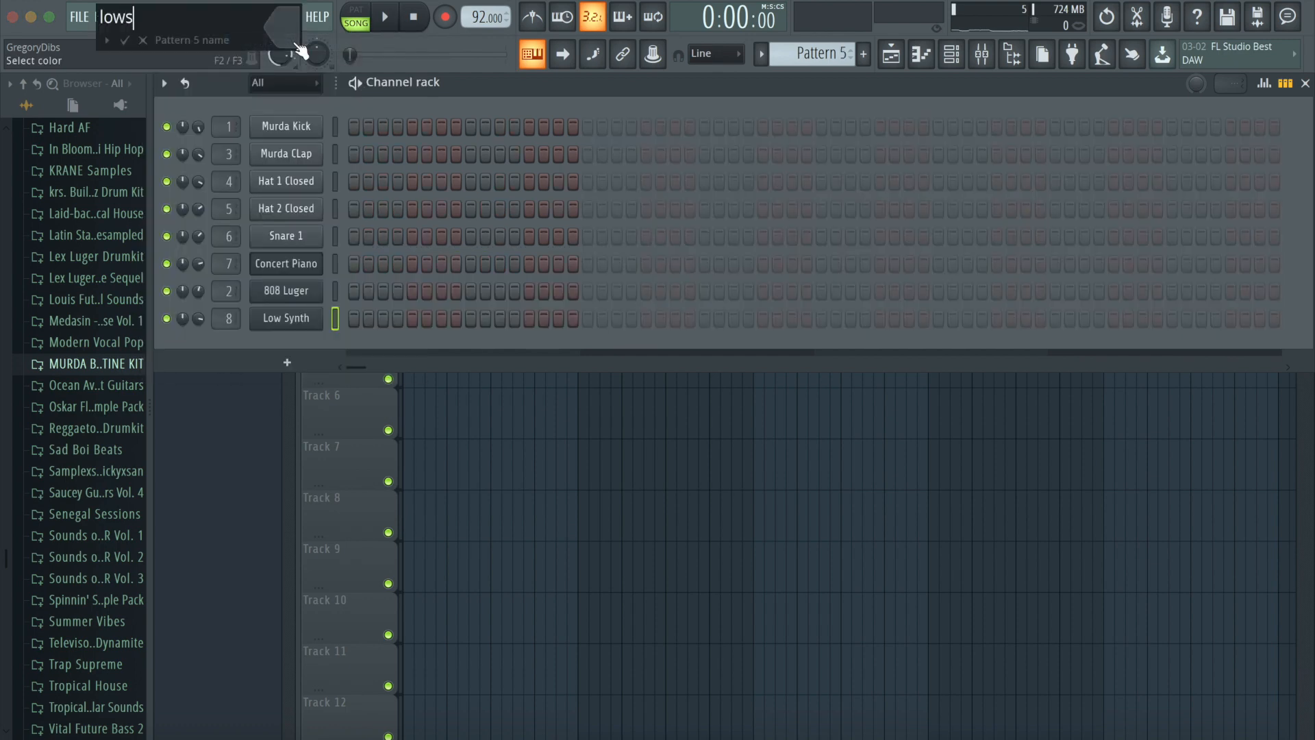
pyautogui.press('Return')
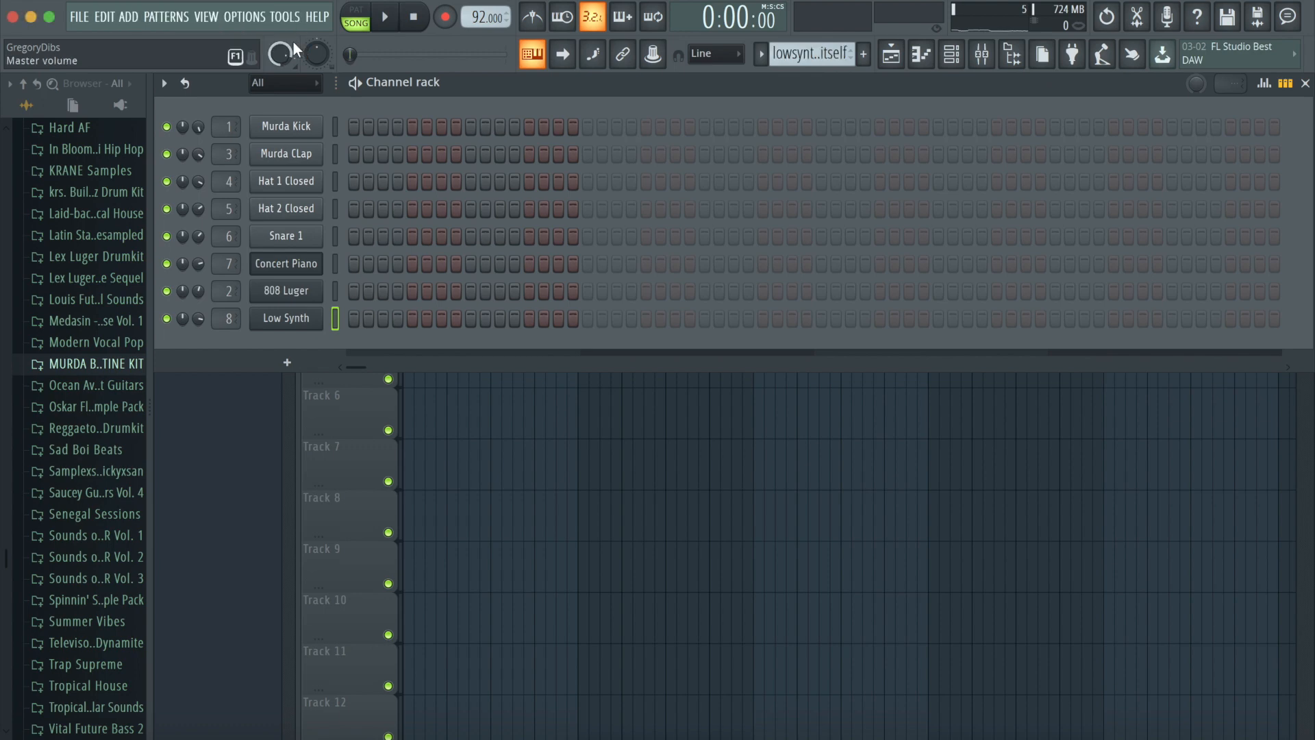
pyautogui.press('super+v')
# - Place the lowsynth by itself pattern at bar 5 on Track 3
pyautogui.click(892, 54)
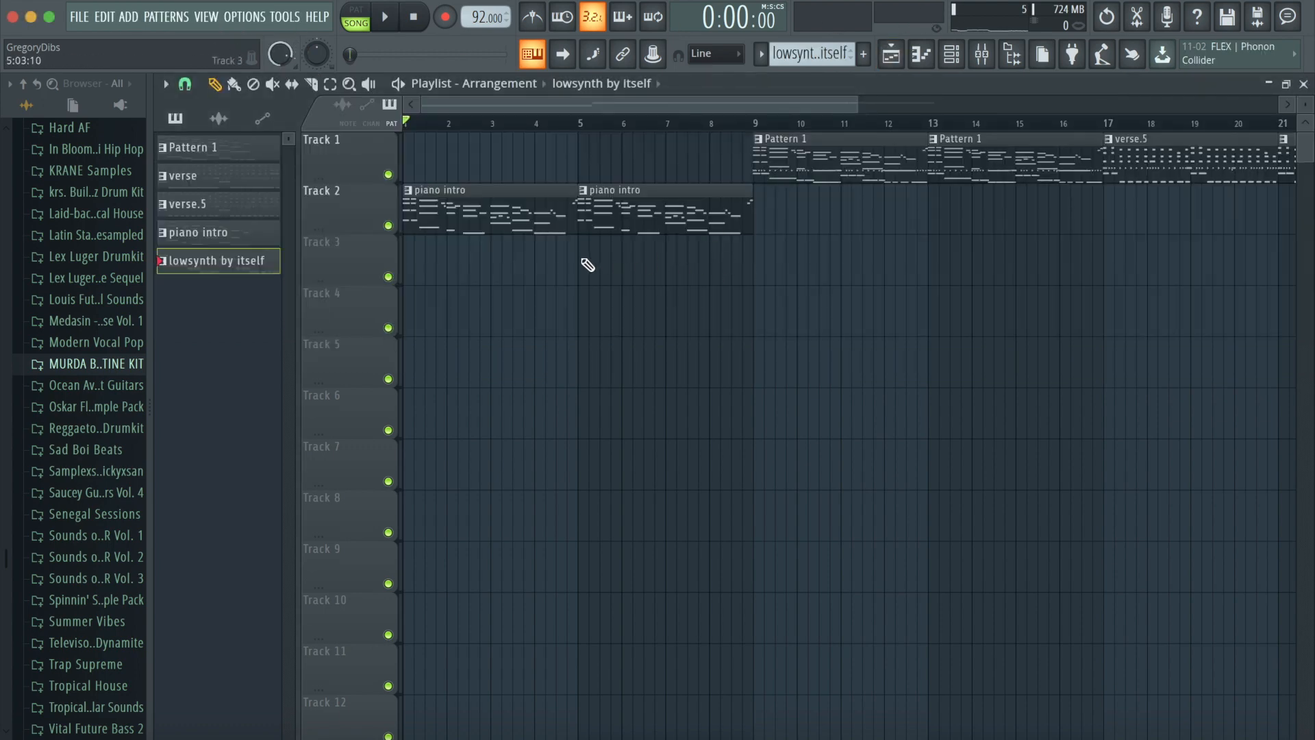
pyautogui.click(596, 262)
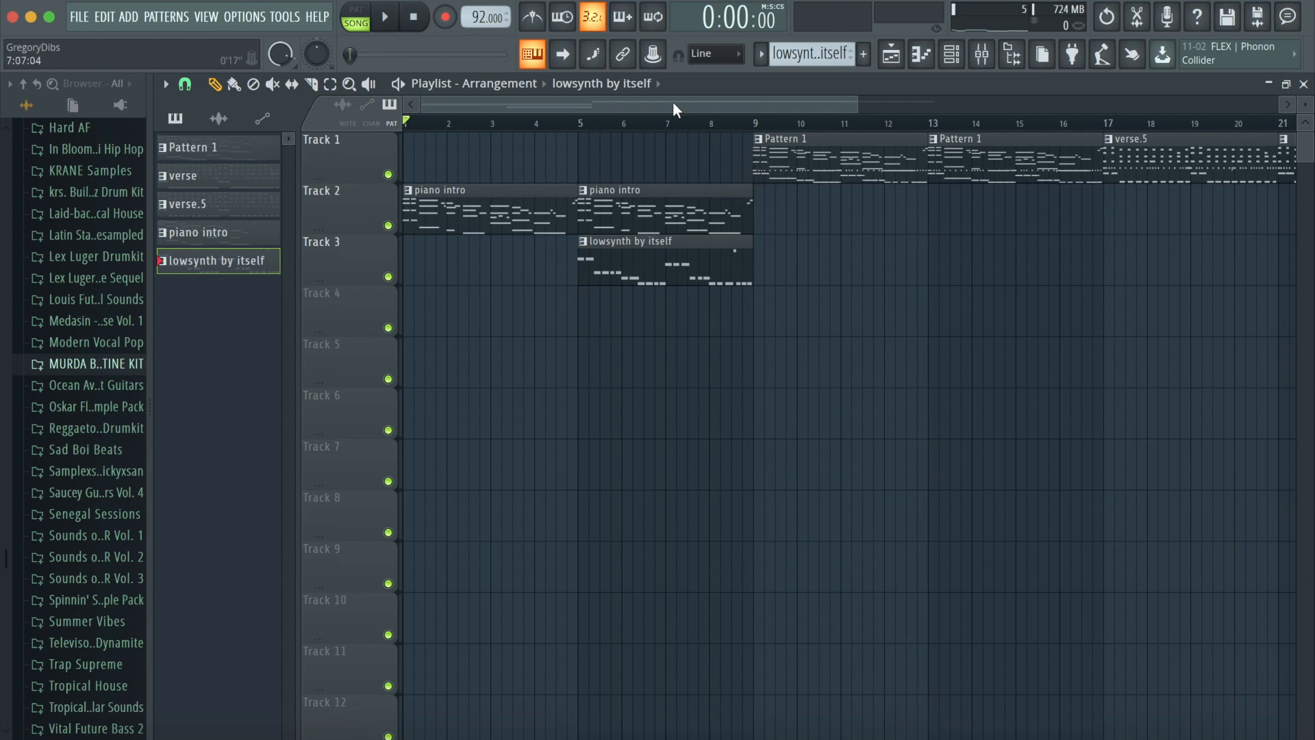
# - Play back the arrangement from the intro into the verse and listen to the transition
pyautogui.click(385, 17)
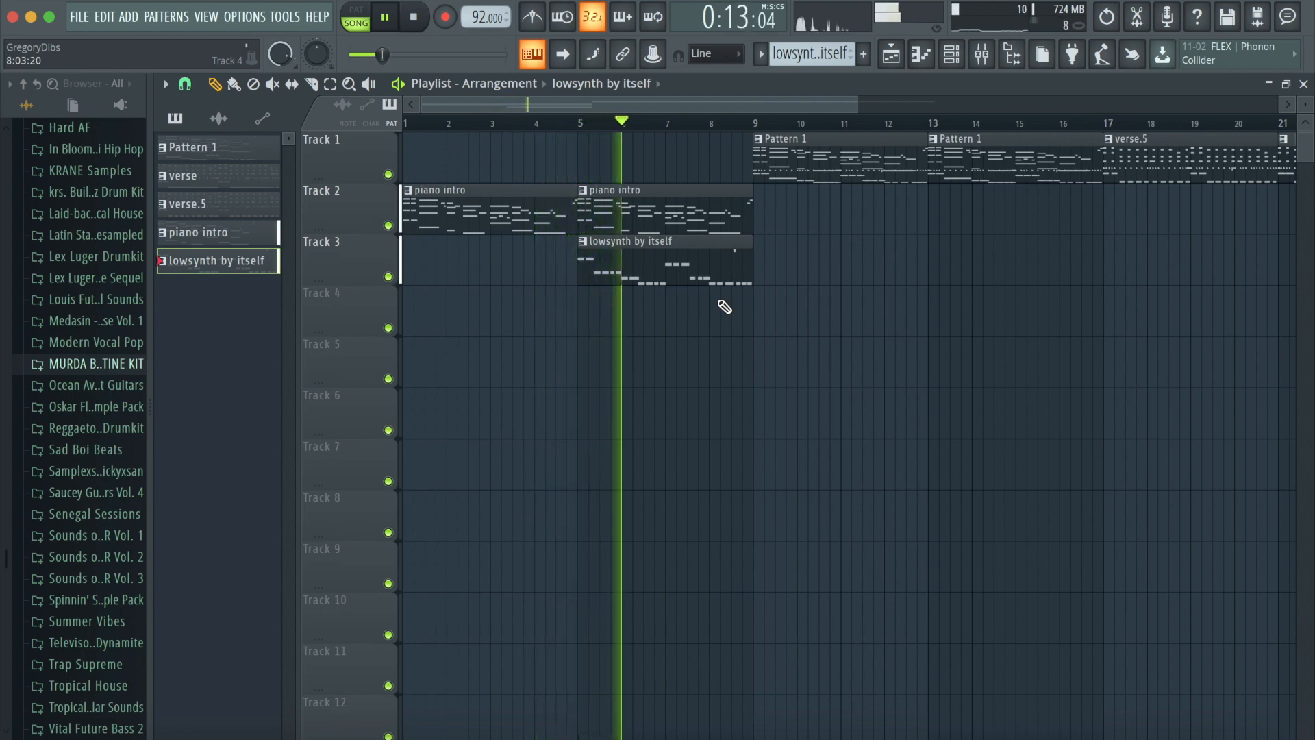
pyautogui.click(982, 53)
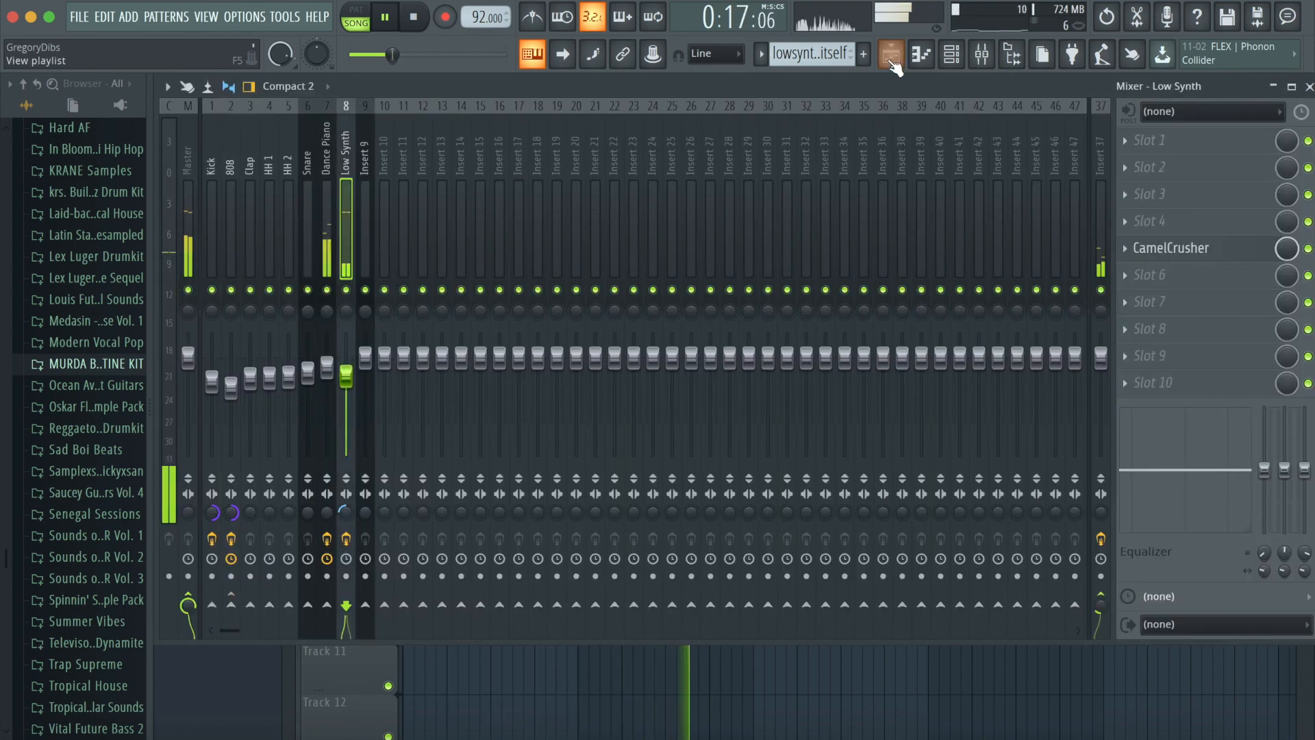
pyautogui.click(891, 54)
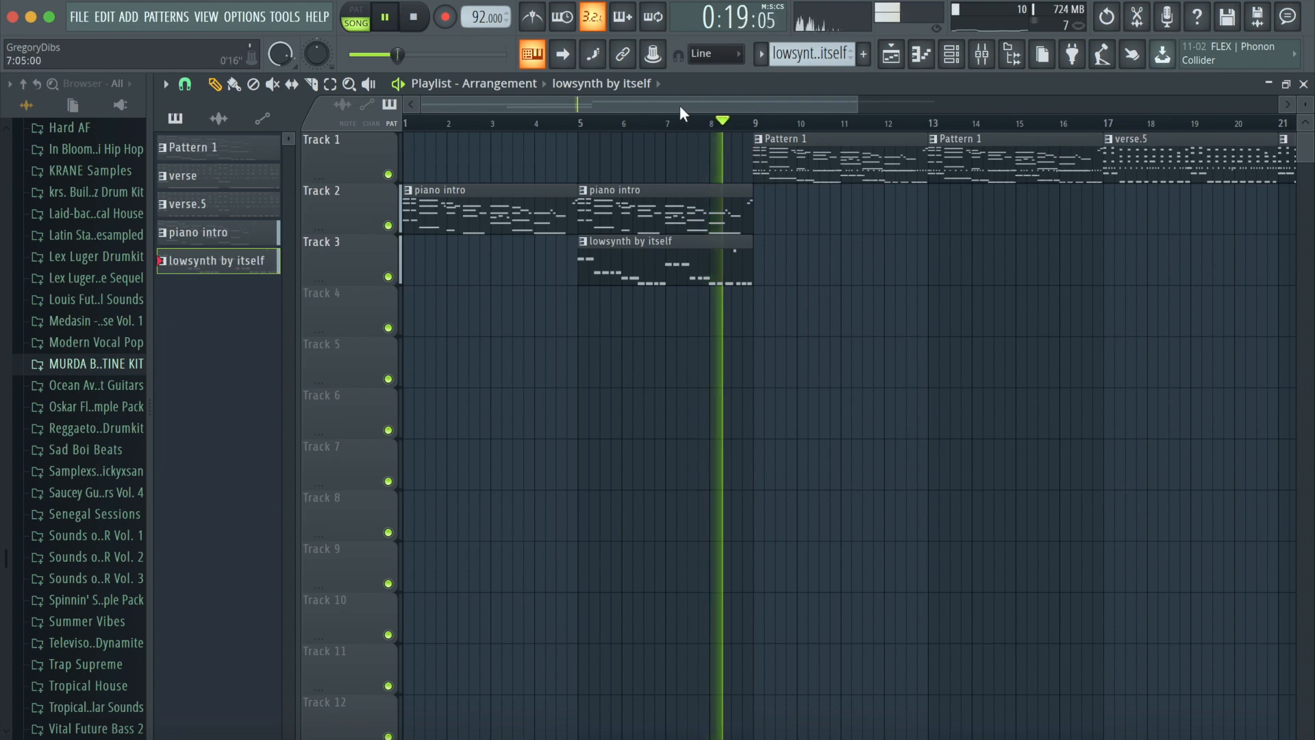
pyautogui.hscroll(2, 745, 112)
pyautogui.hscroll(3, 746, 112)
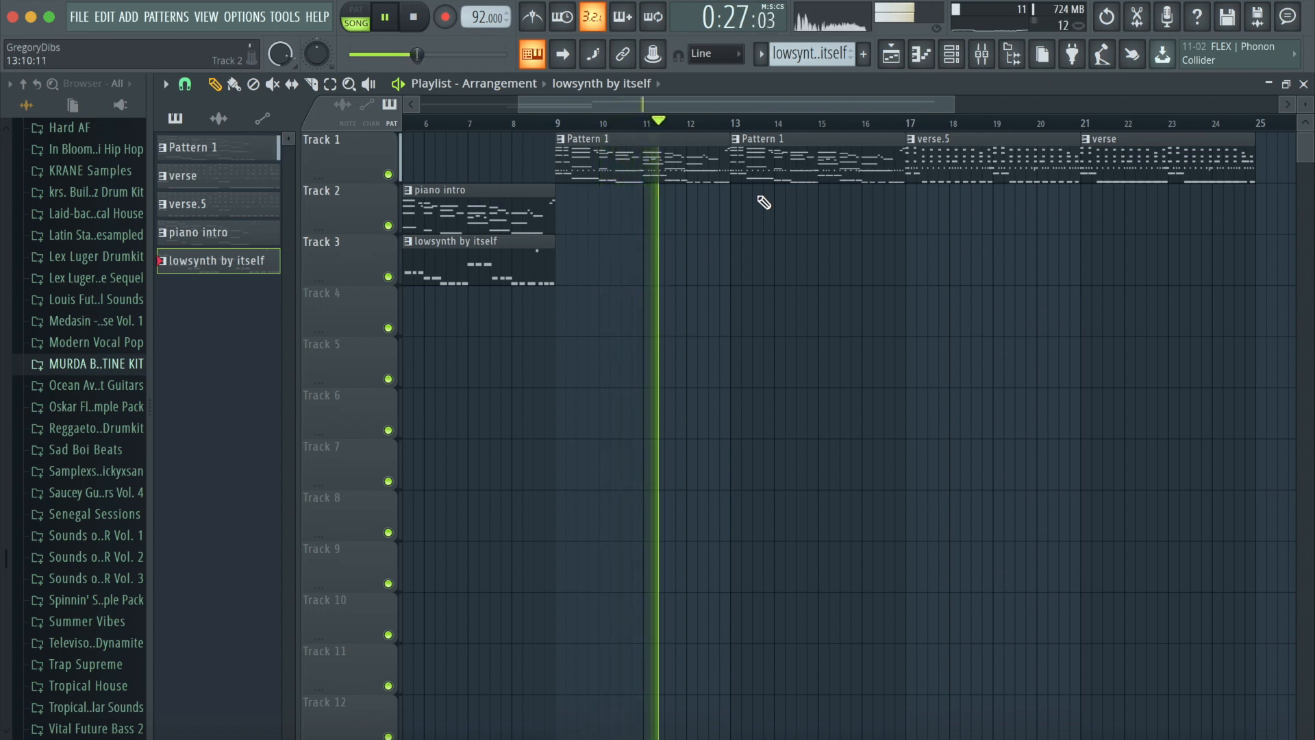
pyautogui.moveTo(717, 106); pyautogui.dragTo(781, 129)
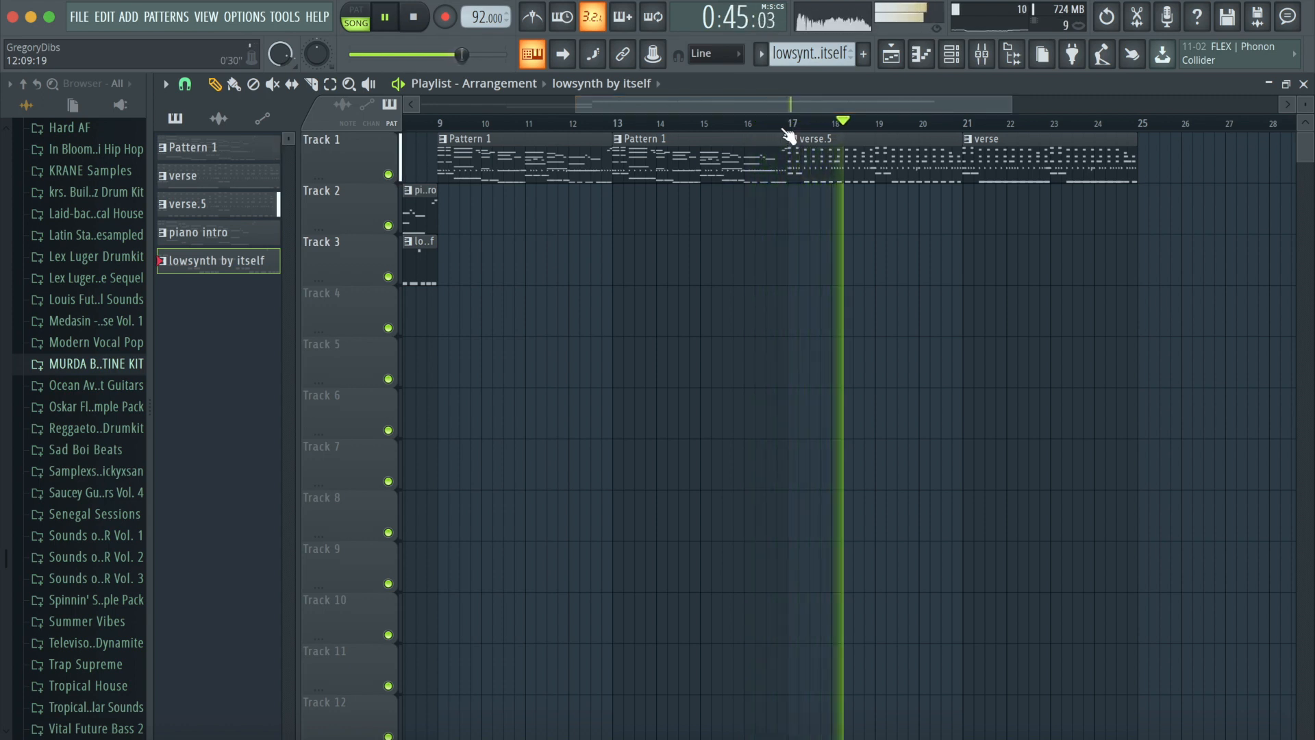
pyautogui.press('space')
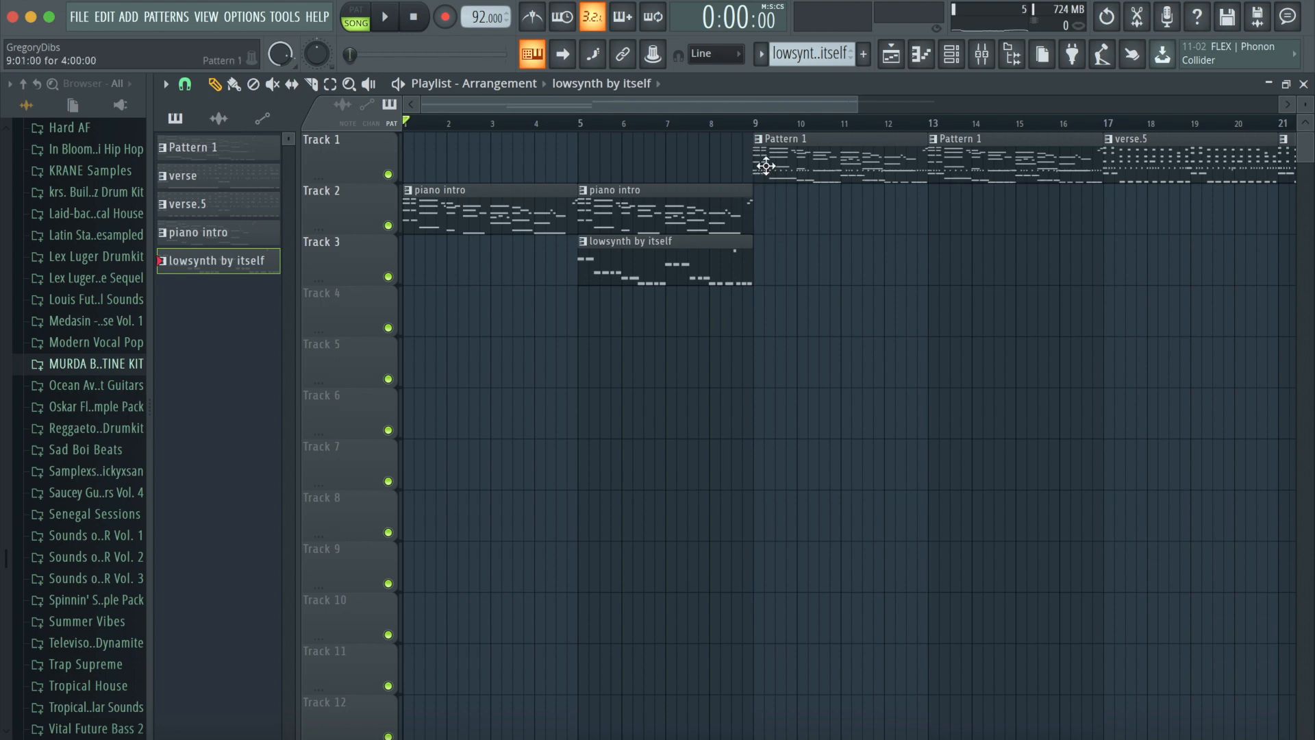
pyautogui.moveTo(728, 107); pyautogui.dragTo(870, 118)
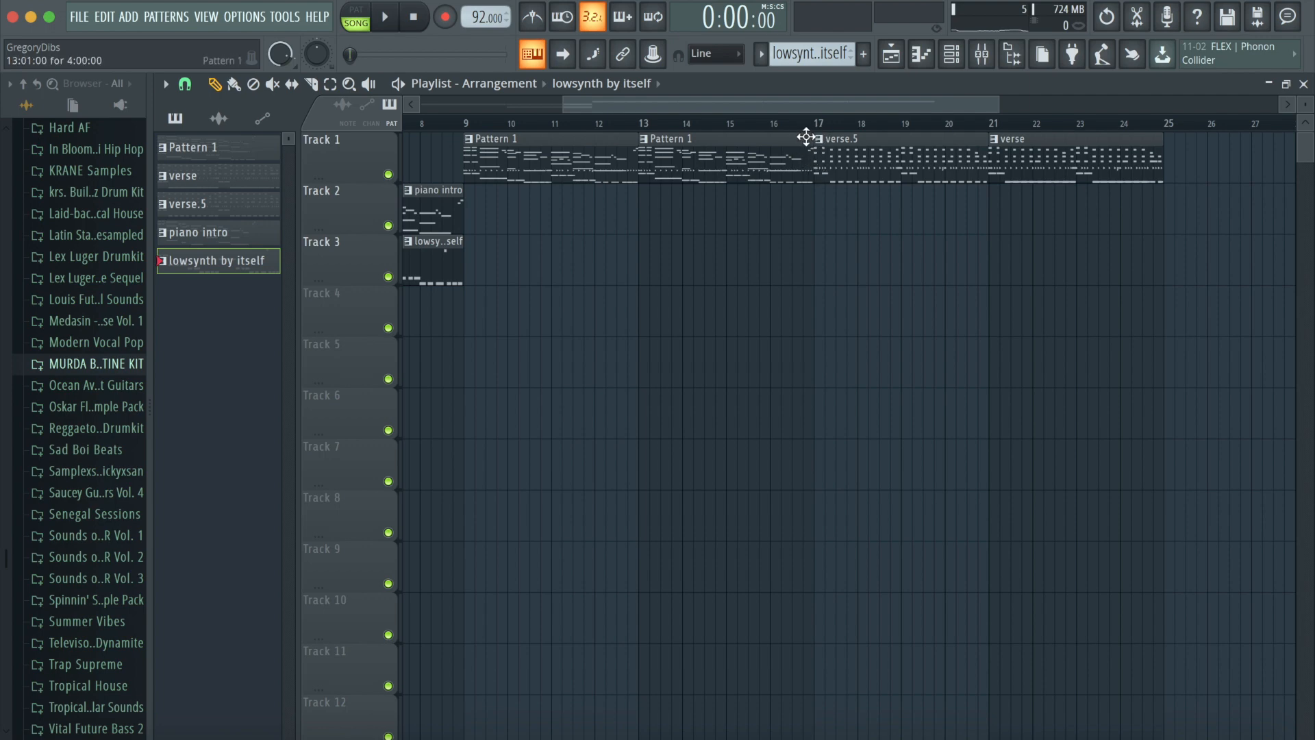
pyautogui.moveTo(766, 109); pyautogui.dragTo(603, 116)
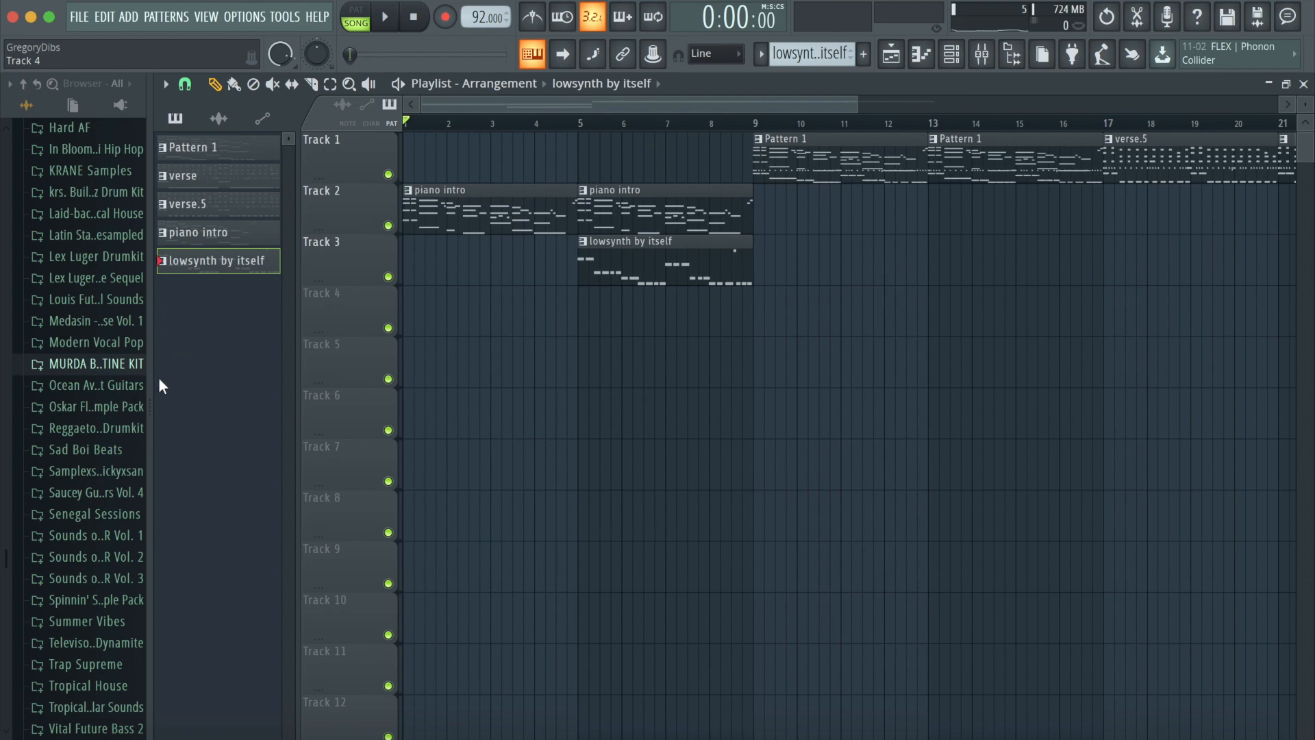
# - Browse the Sounds of KSHMR sample folders for a cymbal transition sample
pyautogui.moveTo(148, 384); pyautogui.dragTo(205, 386)
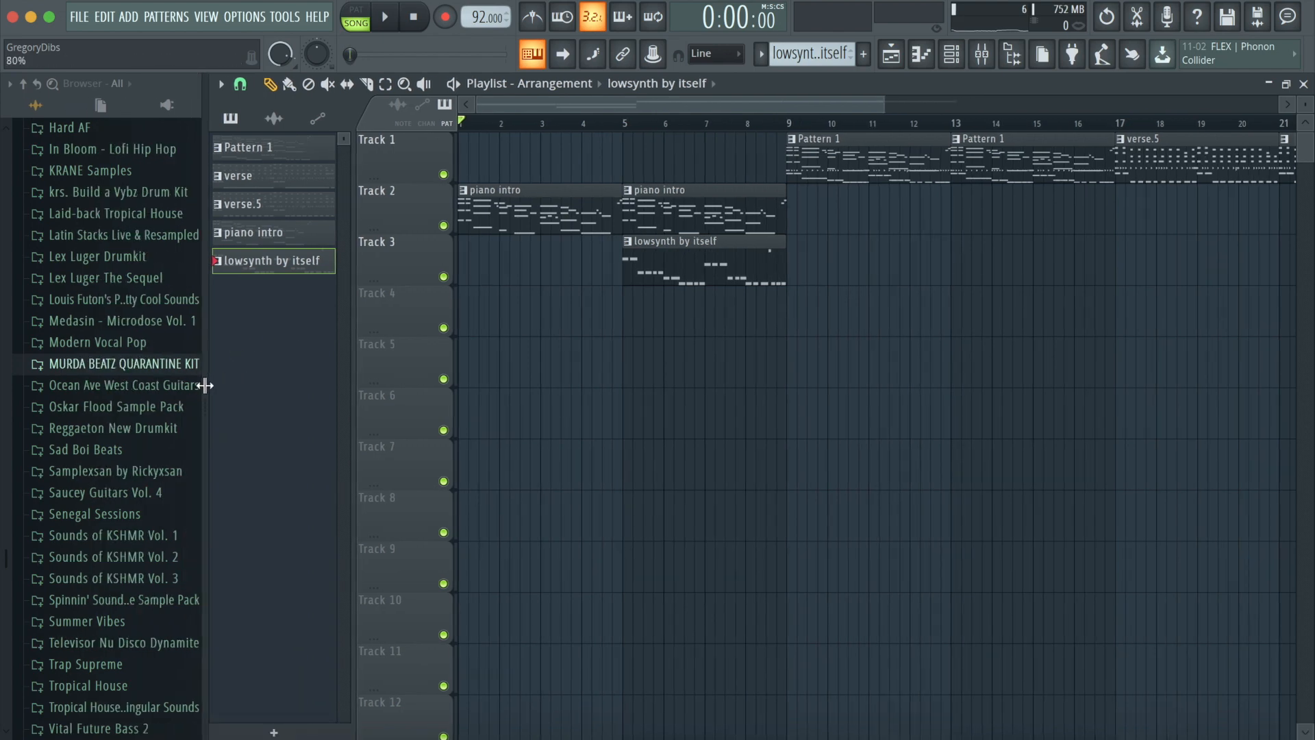
pyautogui.scroll(-3, 165, 425)
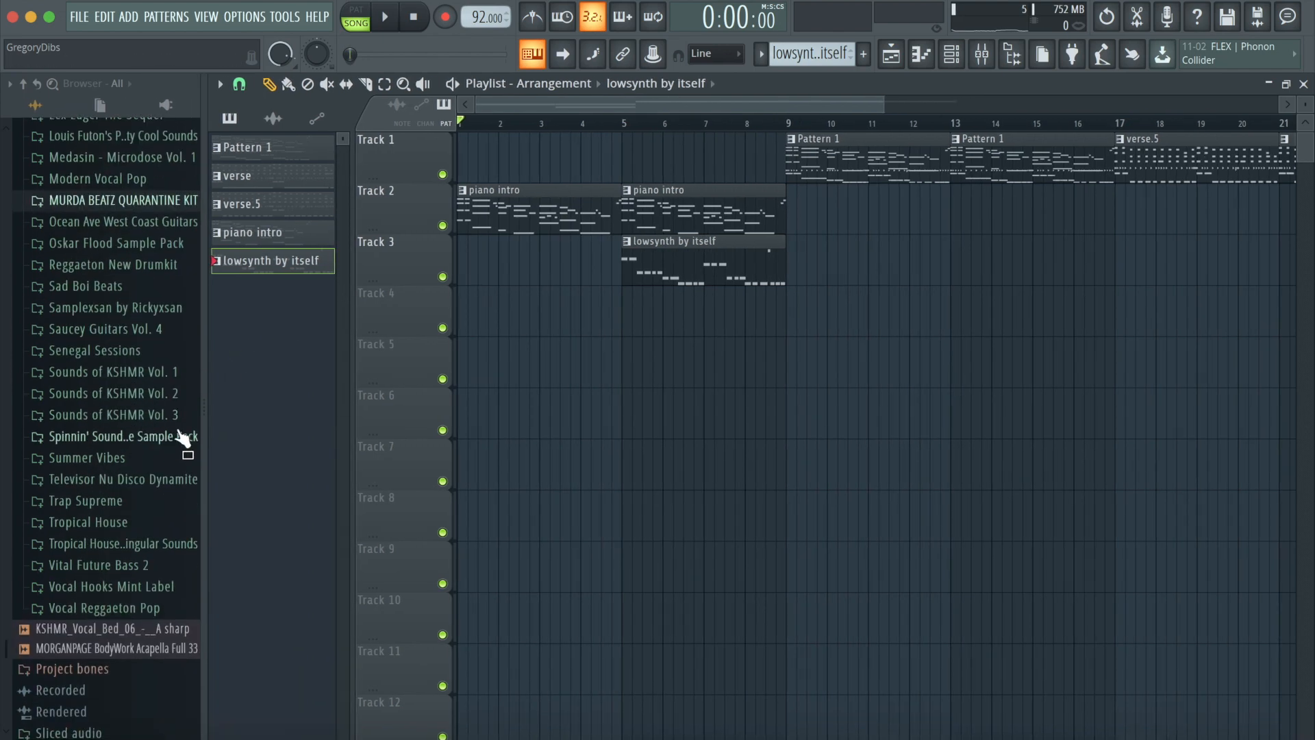
pyautogui.click(178, 400)
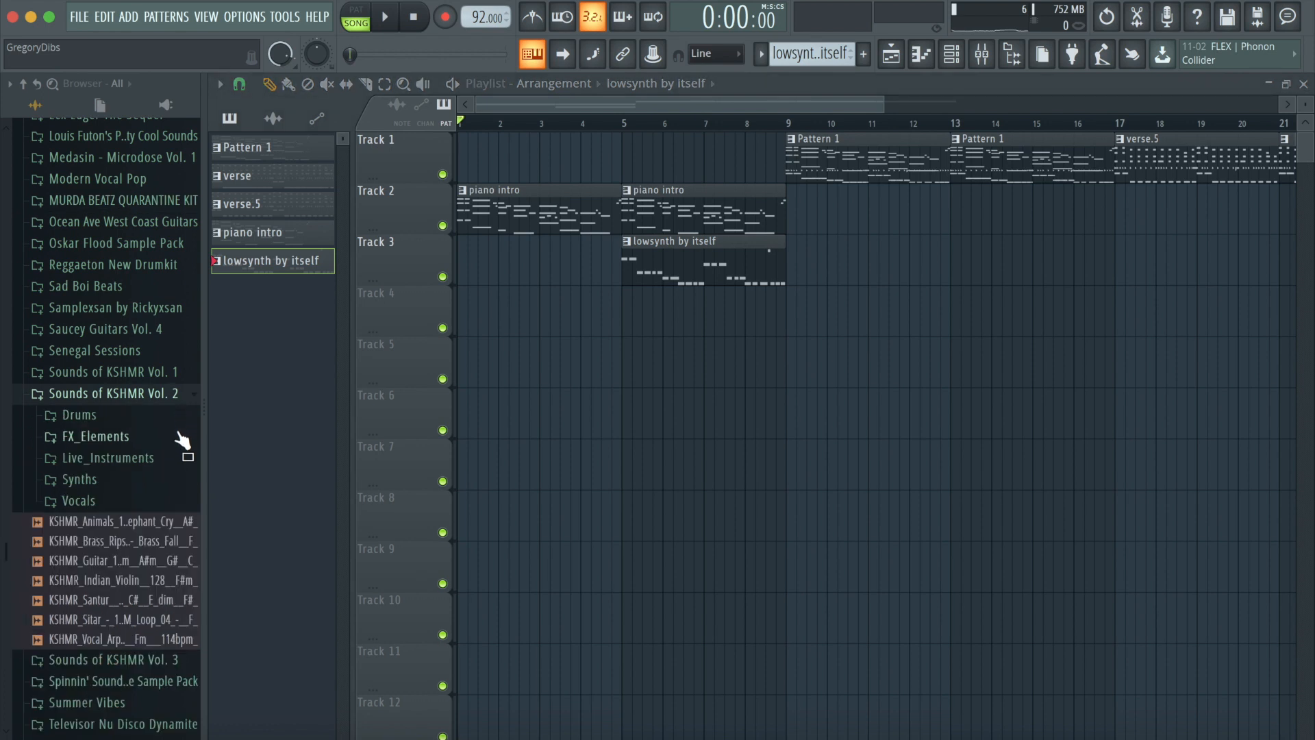
pyautogui.click(180, 438)
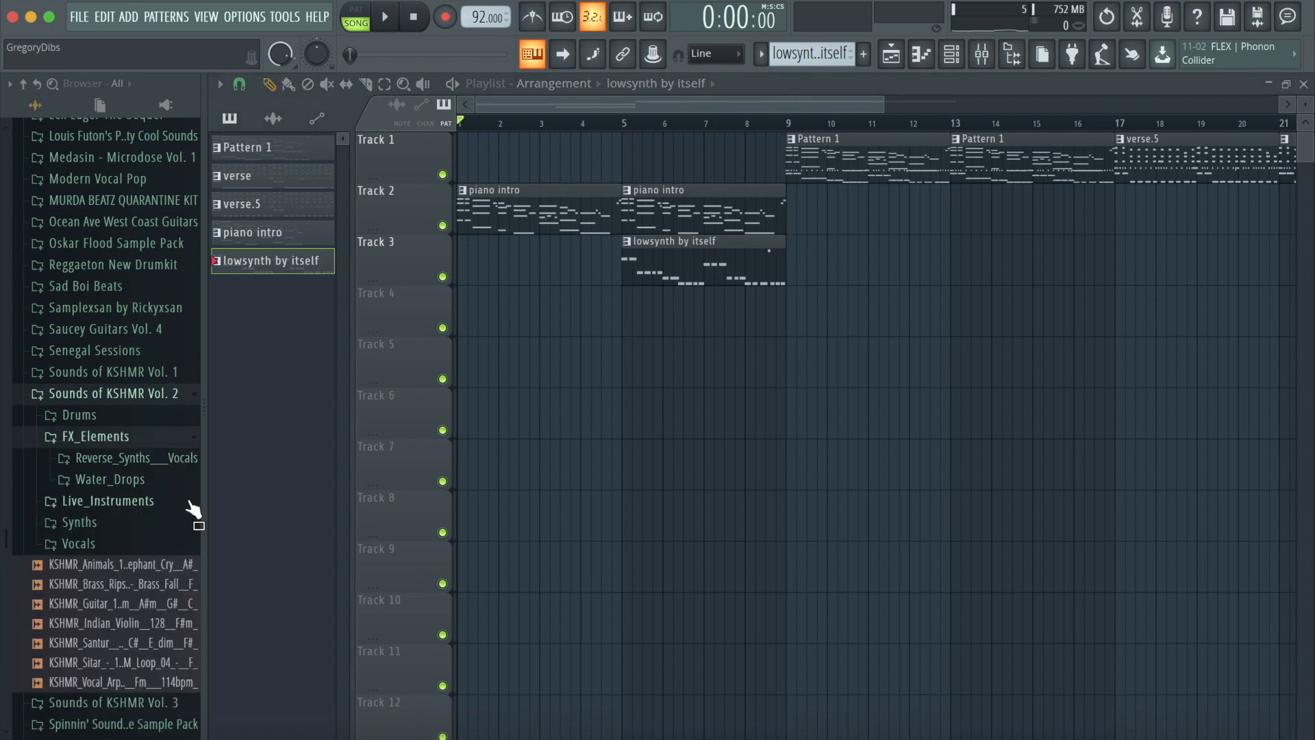
pyautogui.click(158, 439)
pyautogui.click(164, 396)
pyautogui.click(164, 415)
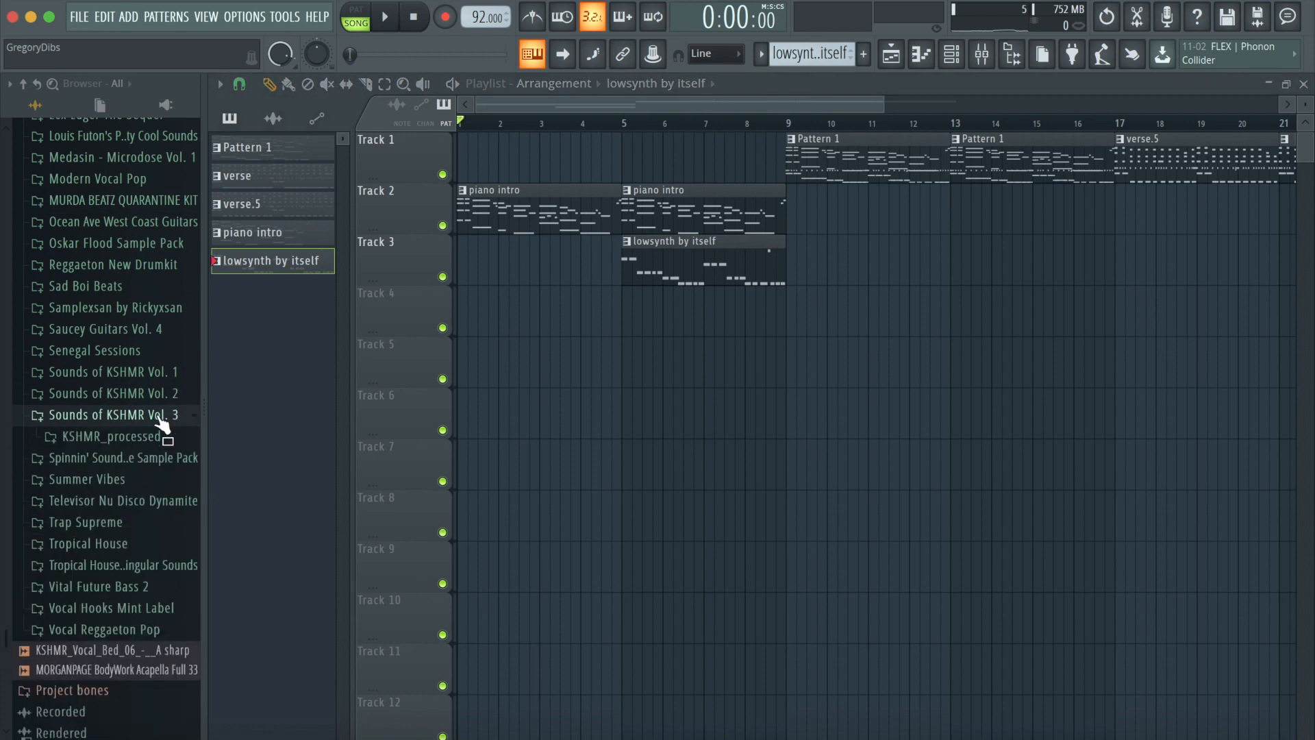
pyautogui.click(164, 443)
pyautogui.click(175, 481)
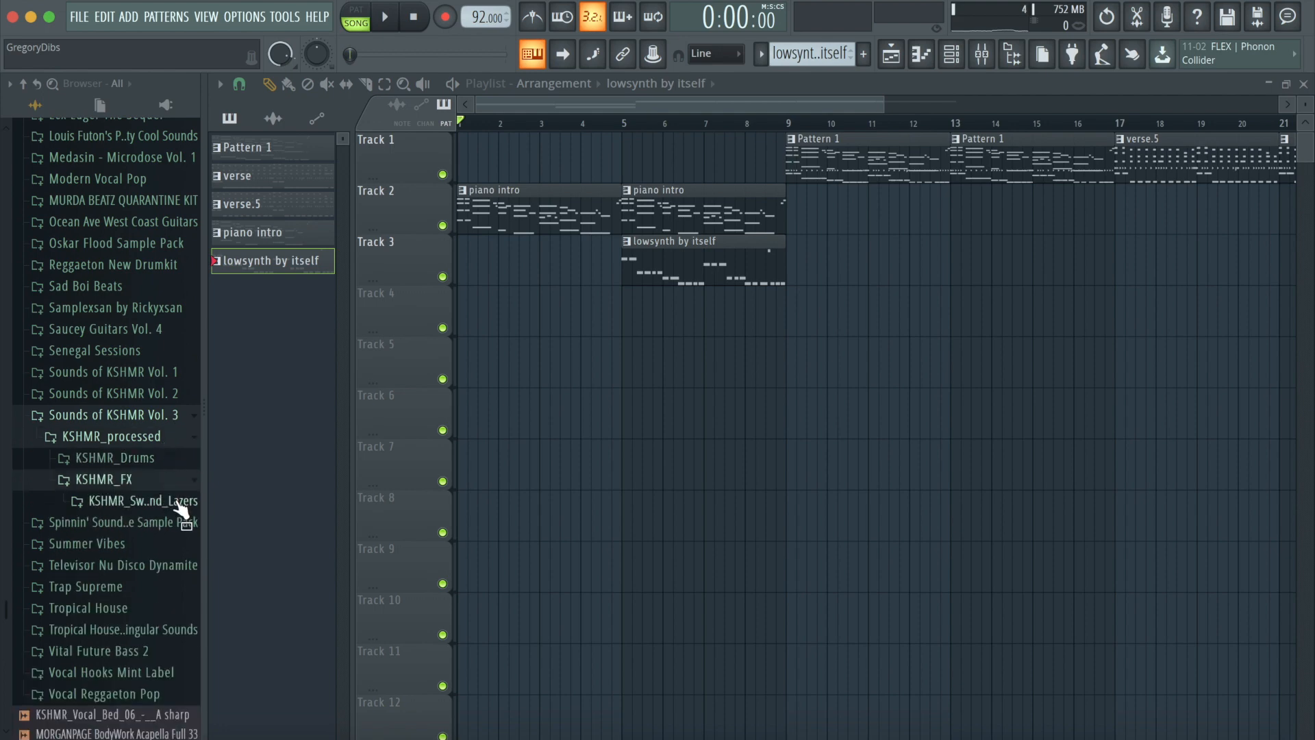
pyautogui.click(178, 457)
pyautogui.click(182, 487)
pyautogui.click(181, 502)
pyautogui.click(188, 523)
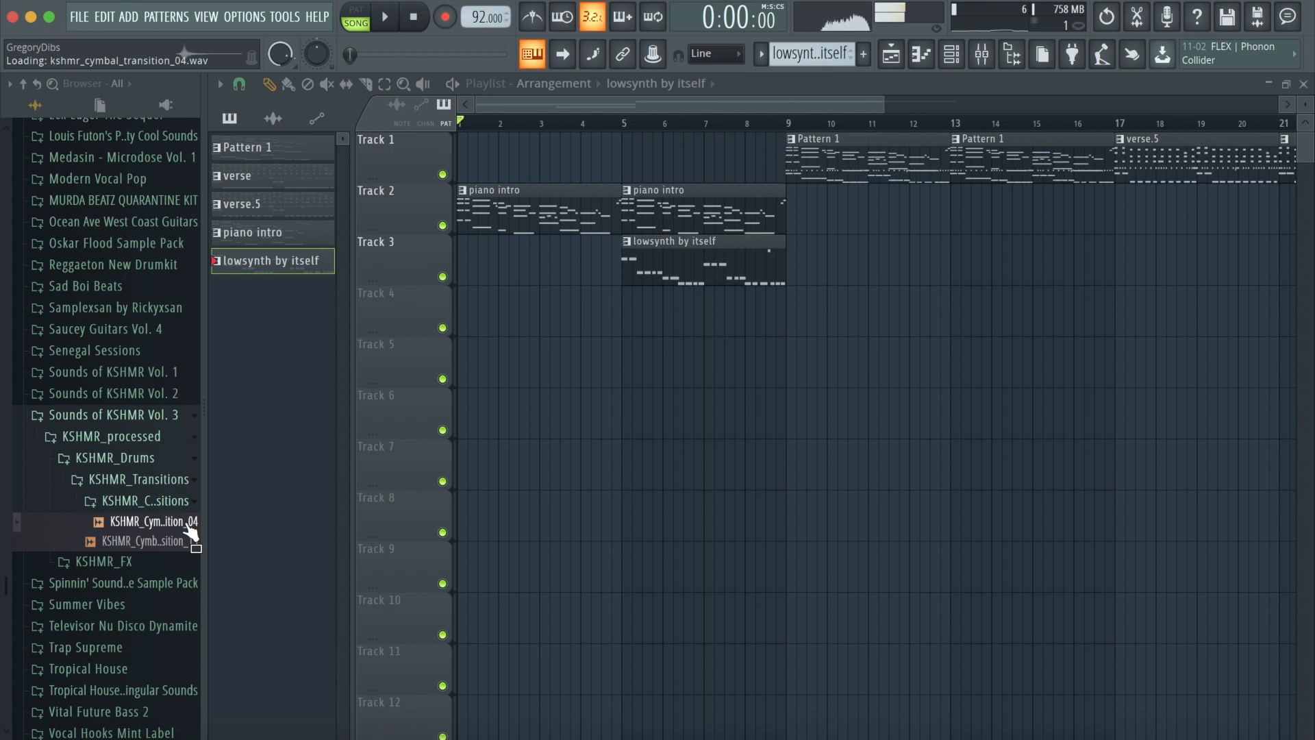
# - Place KSHMR_Cymbal_Transition_04 on Track 4 at bar 9
pyautogui.moveTo(190, 530); pyautogui.dragTo(795, 310)
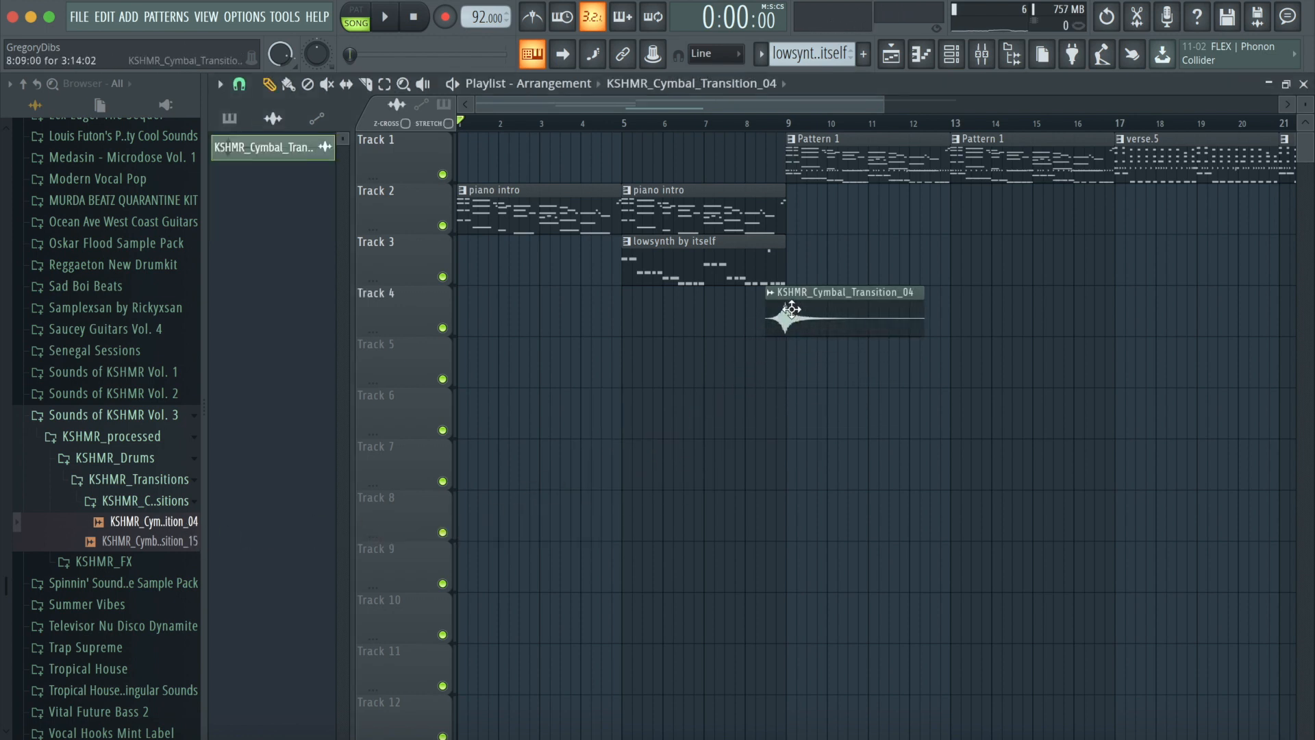
pyautogui.click(239, 84)
pyautogui.click(266, 207)
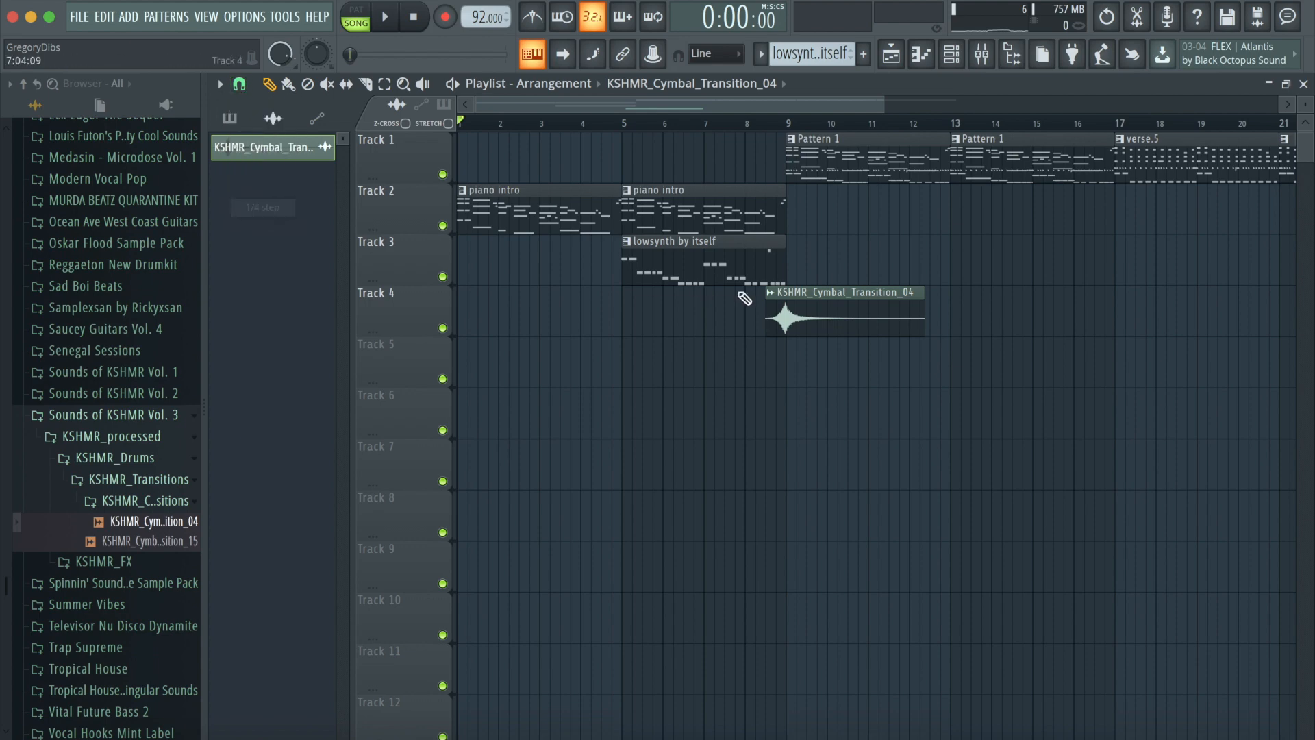
# - Route the cymbal transition sample to its own mixer insert and open its channel settings
pyautogui.doubleClick(798, 310)
pyautogui.hotkey('ctrl', 'l')
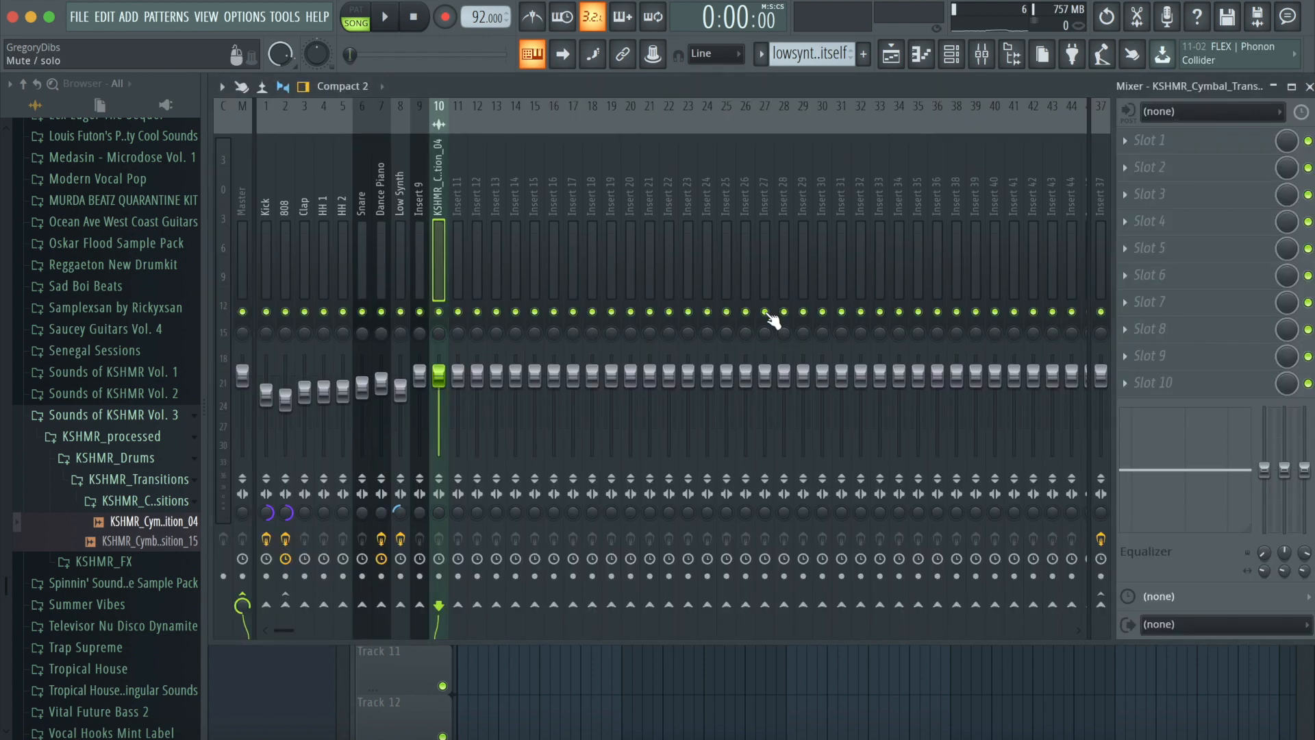
pyautogui.click(1101, 604)
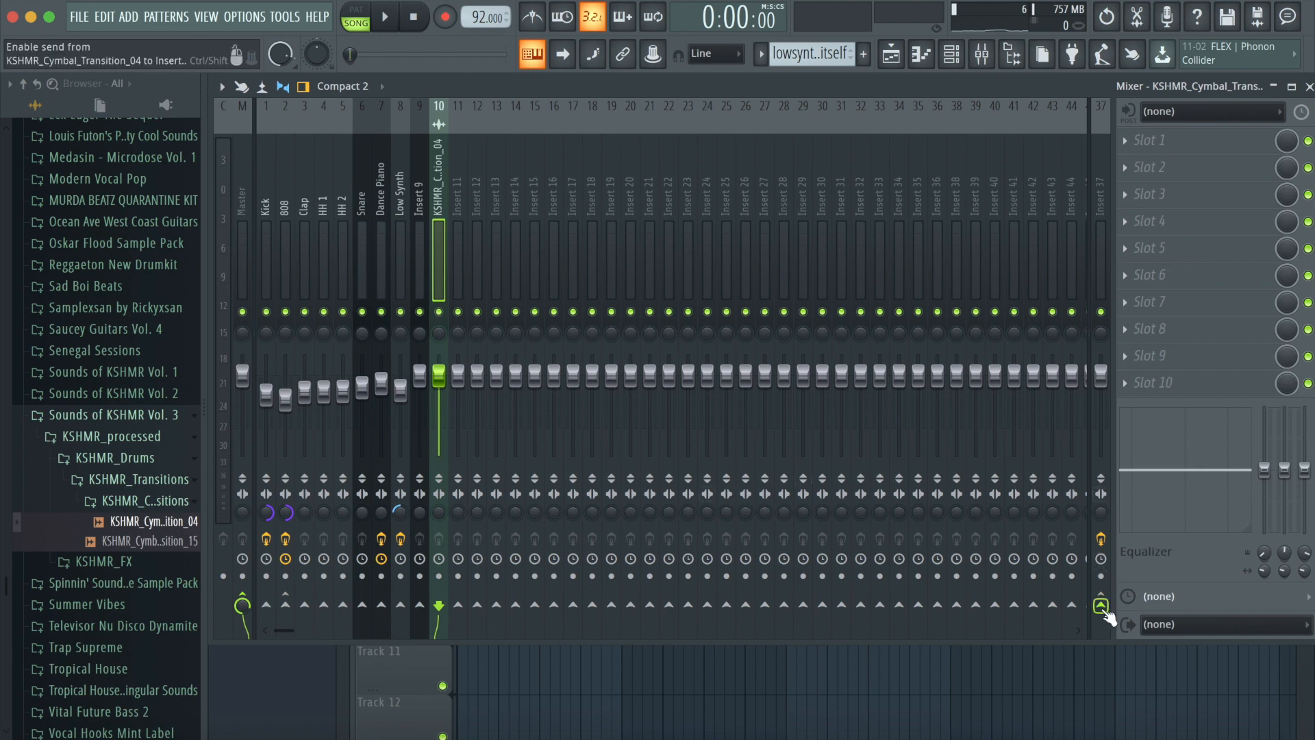
pyautogui.click(1104, 219)
pyautogui.click(891, 54)
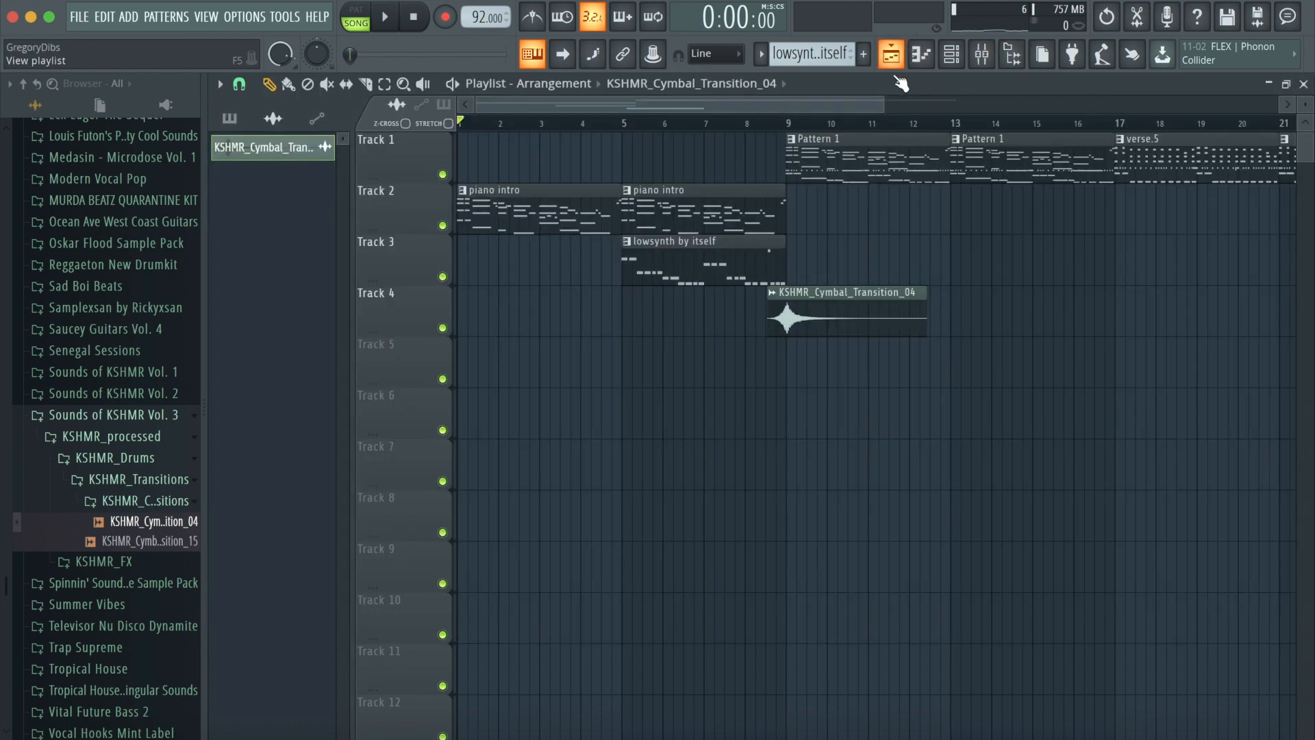
pyautogui.doubleClick(813, 333)
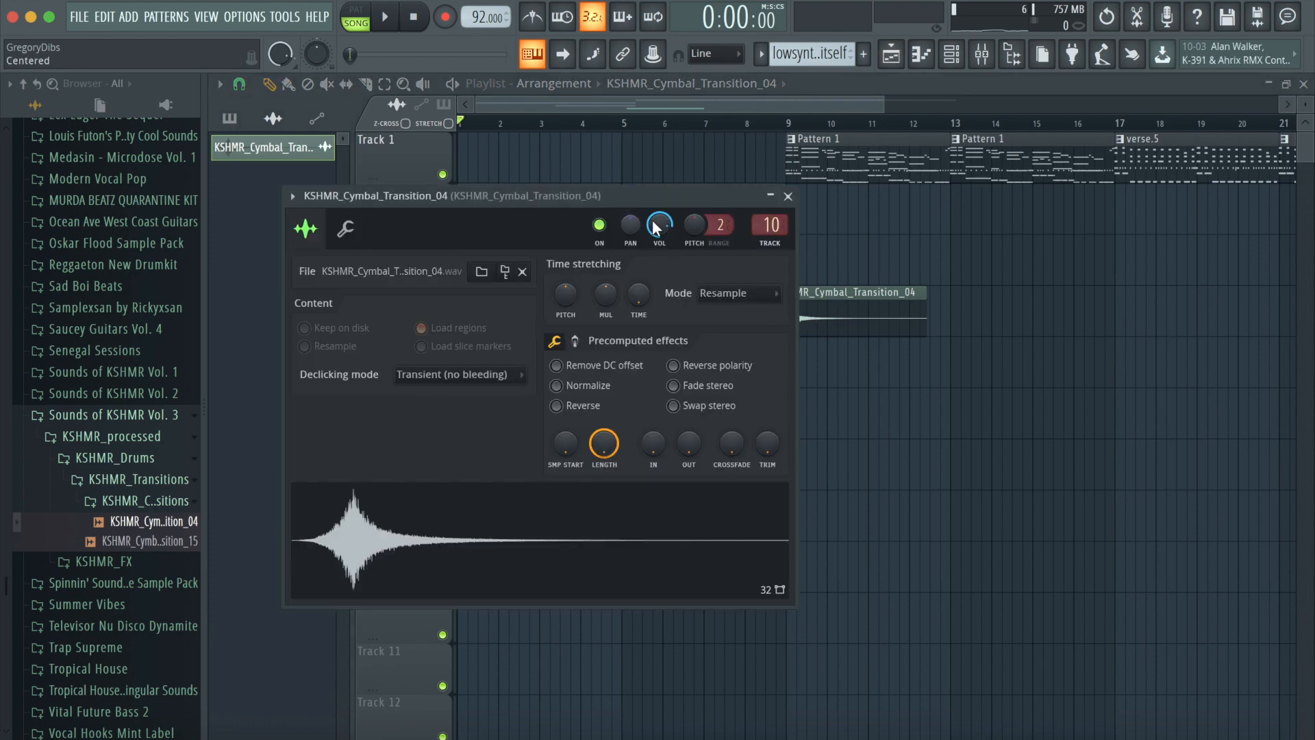
pyautogui.click(788, 197)
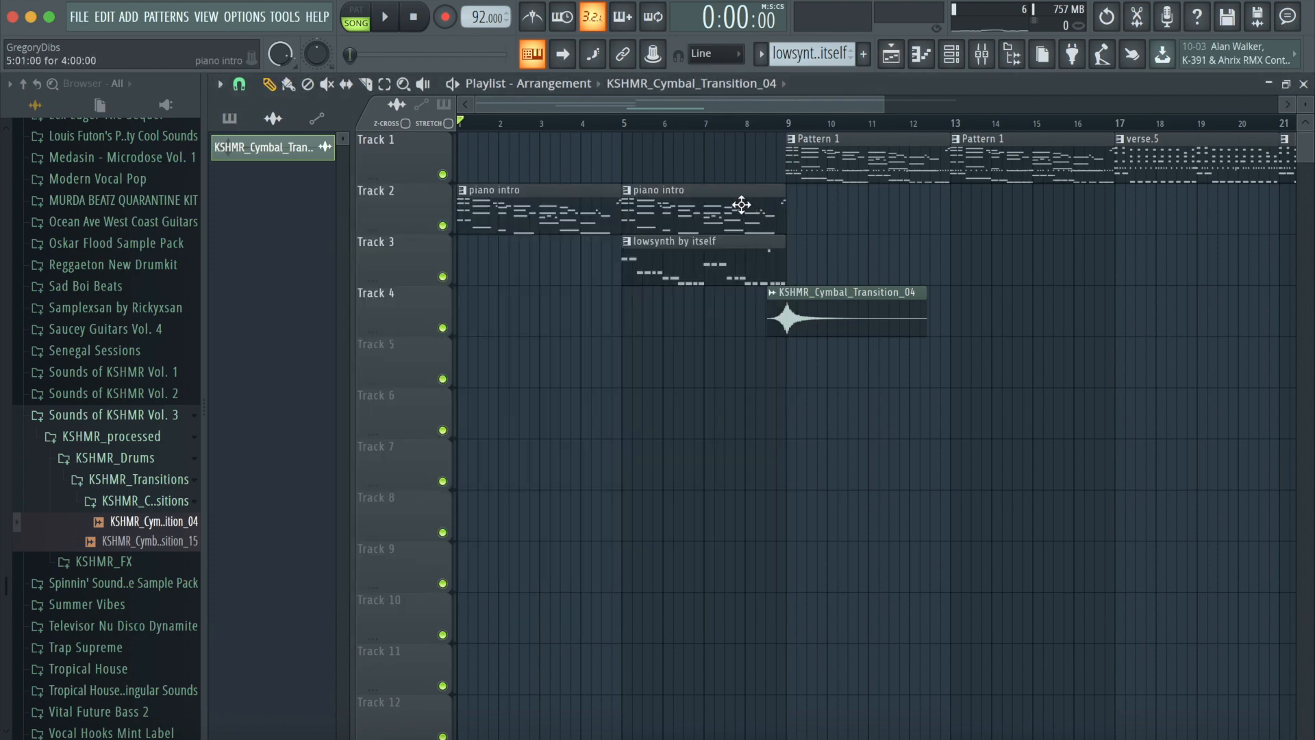
# - Play back the arrangement from bar 7 and open the cymbal transition sample's channel settings to inspect it
pyautogui.click(727, 124)
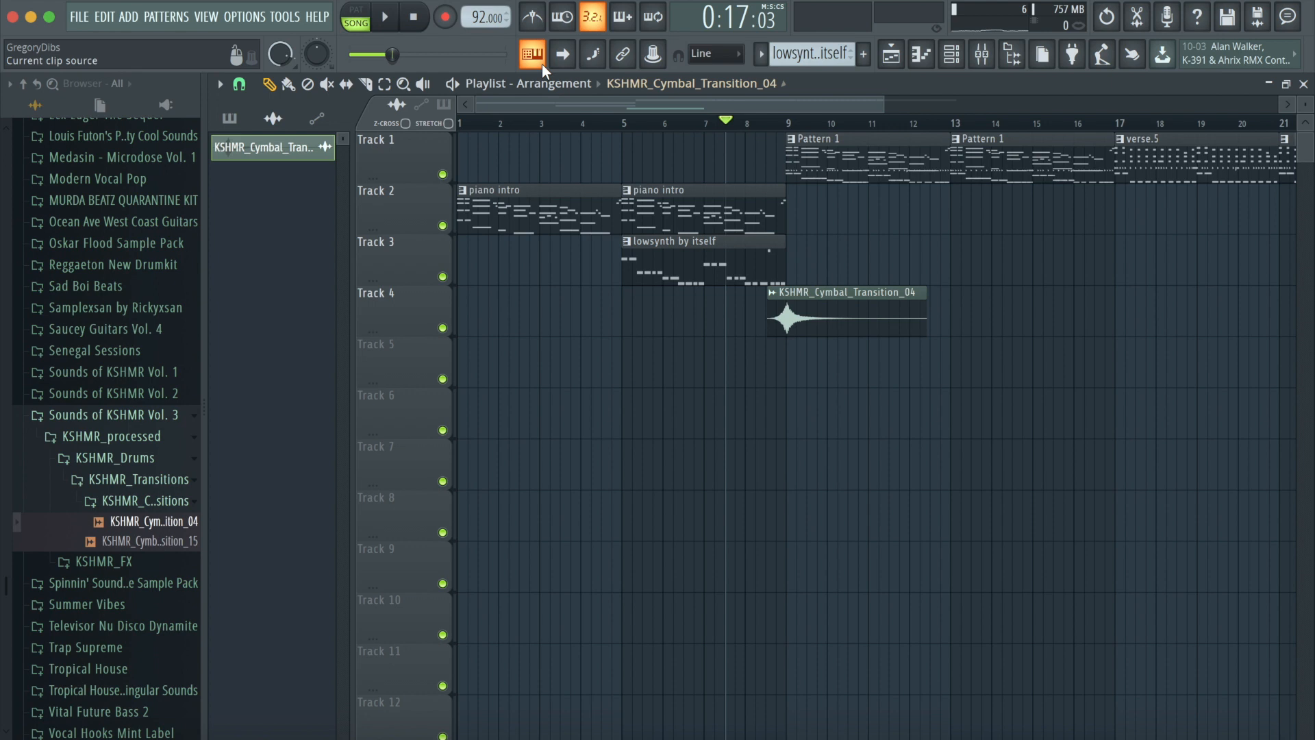
pyautogui.click(387, 19)
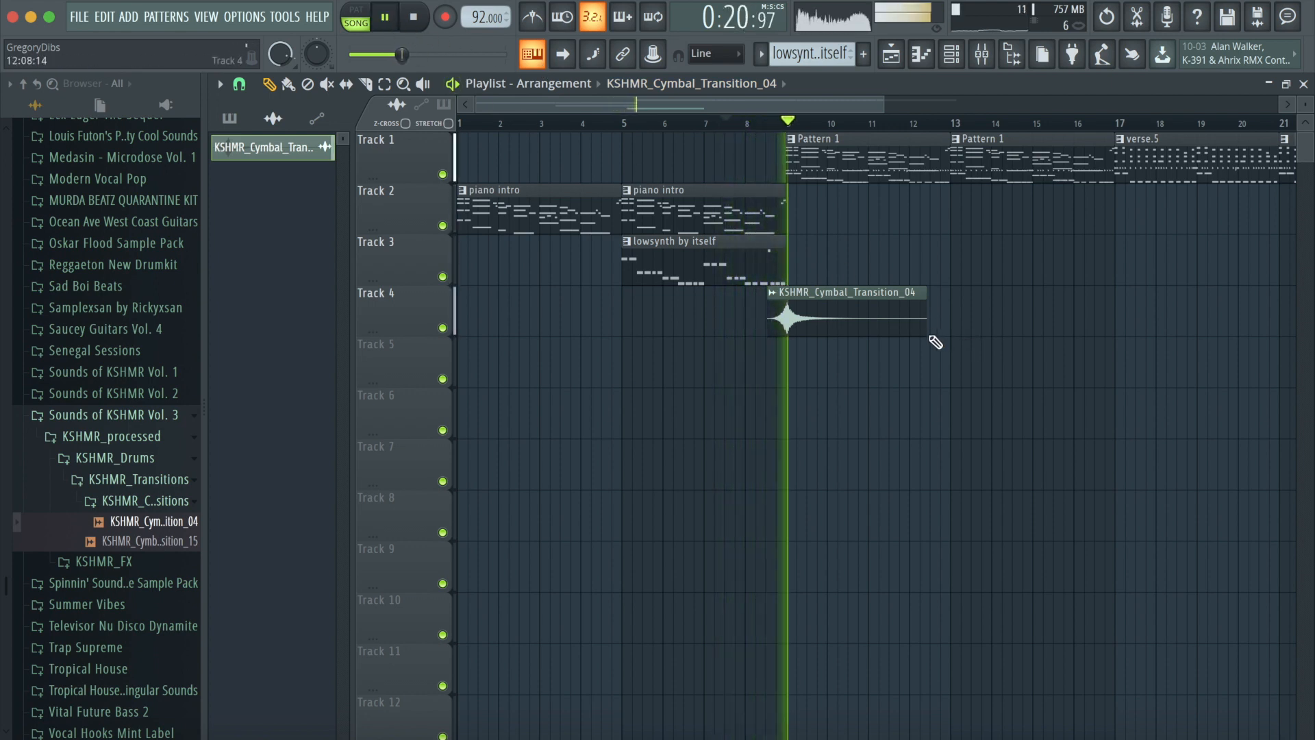
pyautogui.doubleClick(796, 316)
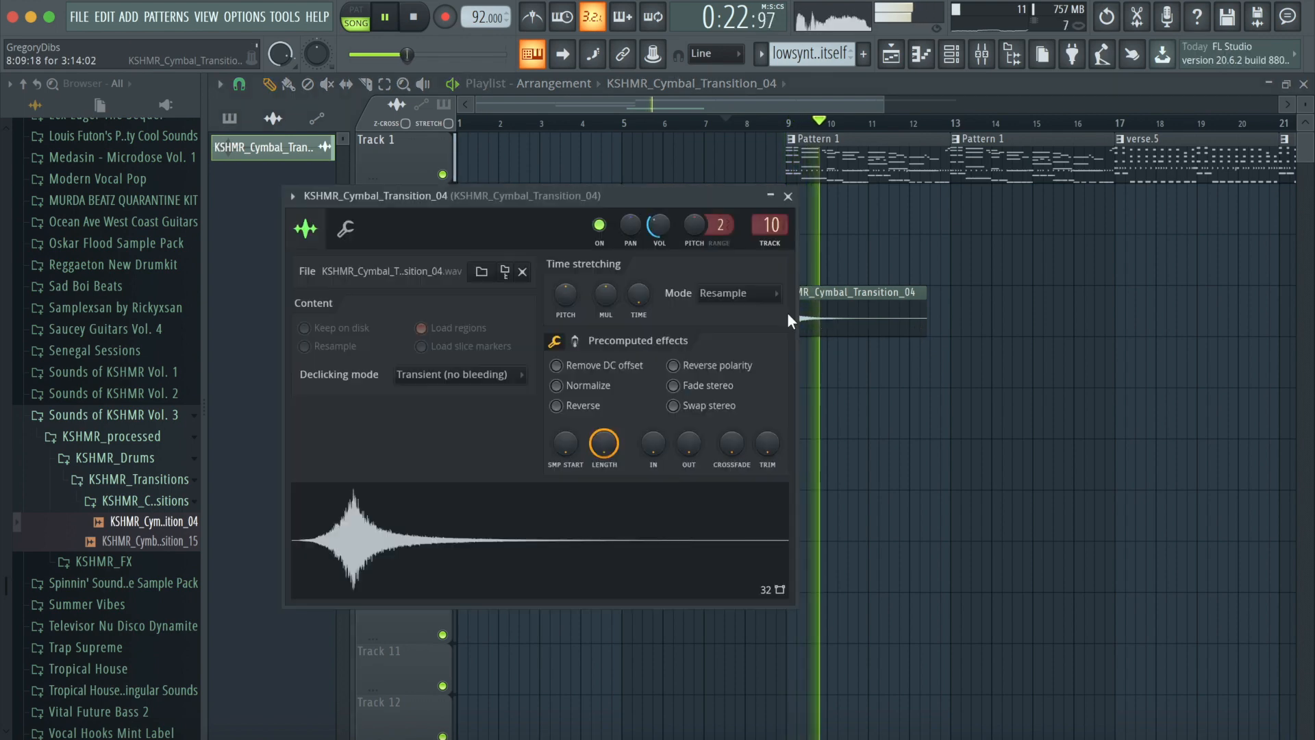
pyautogui.click(788, 201)
pyautogui.click(413, 18)
pyautogui.doubleClick(853, 293)
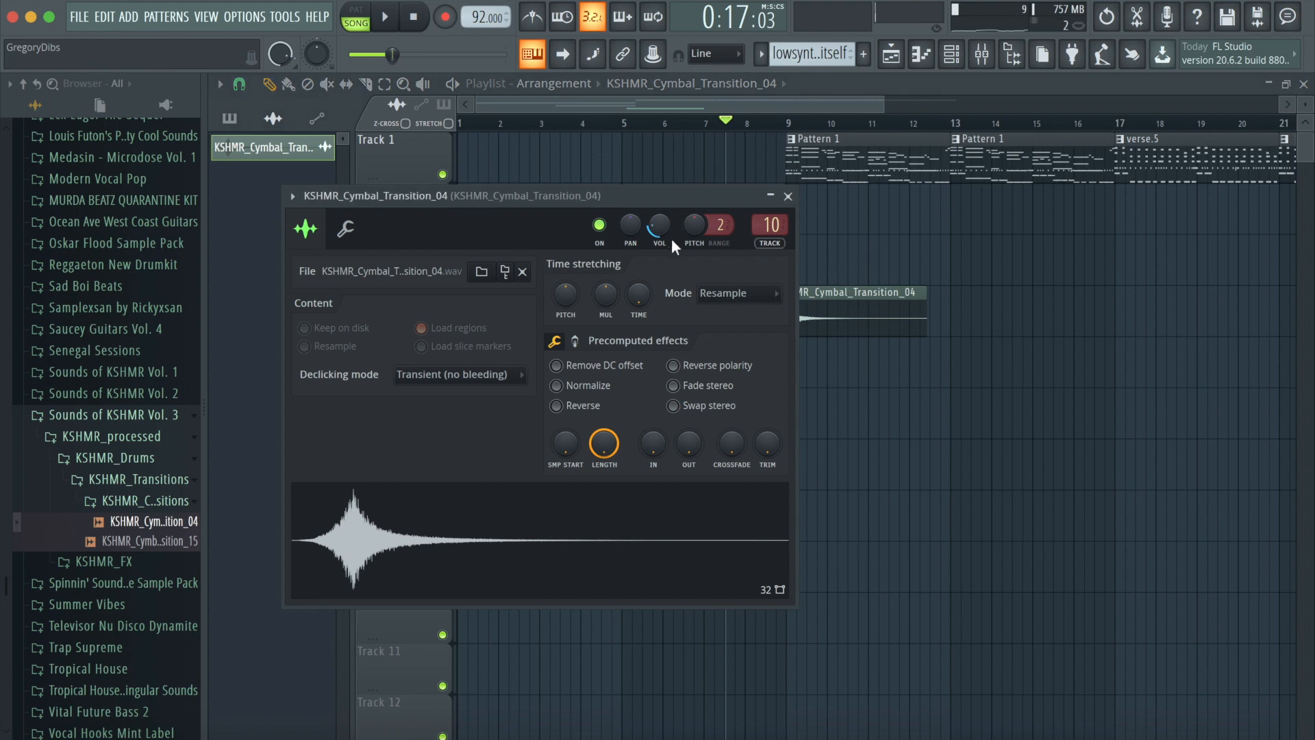
pyautogui.click(788, 197)
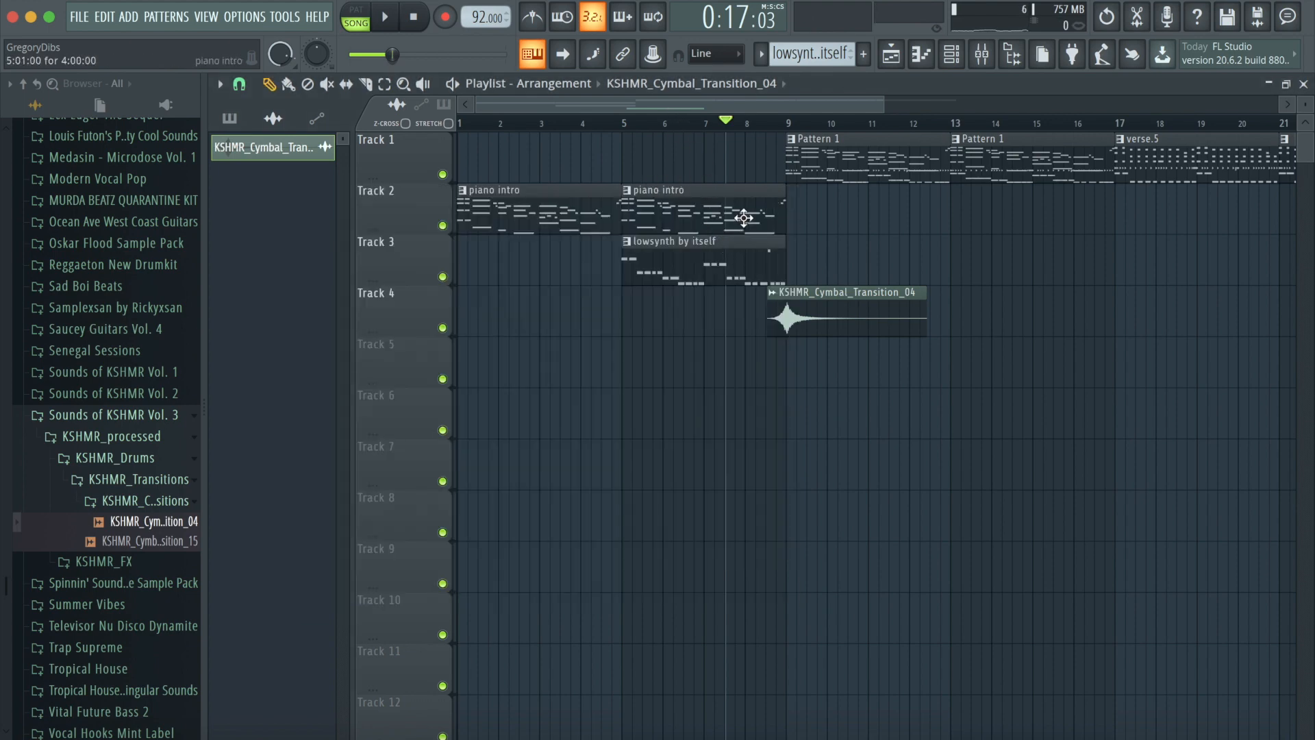
# - Add Fruity Love Philter to an empty effect slot on the cymbal transition's mixer insert
pyautogui.doubleClick(709, 260)
pyautogui.click(982, 55)
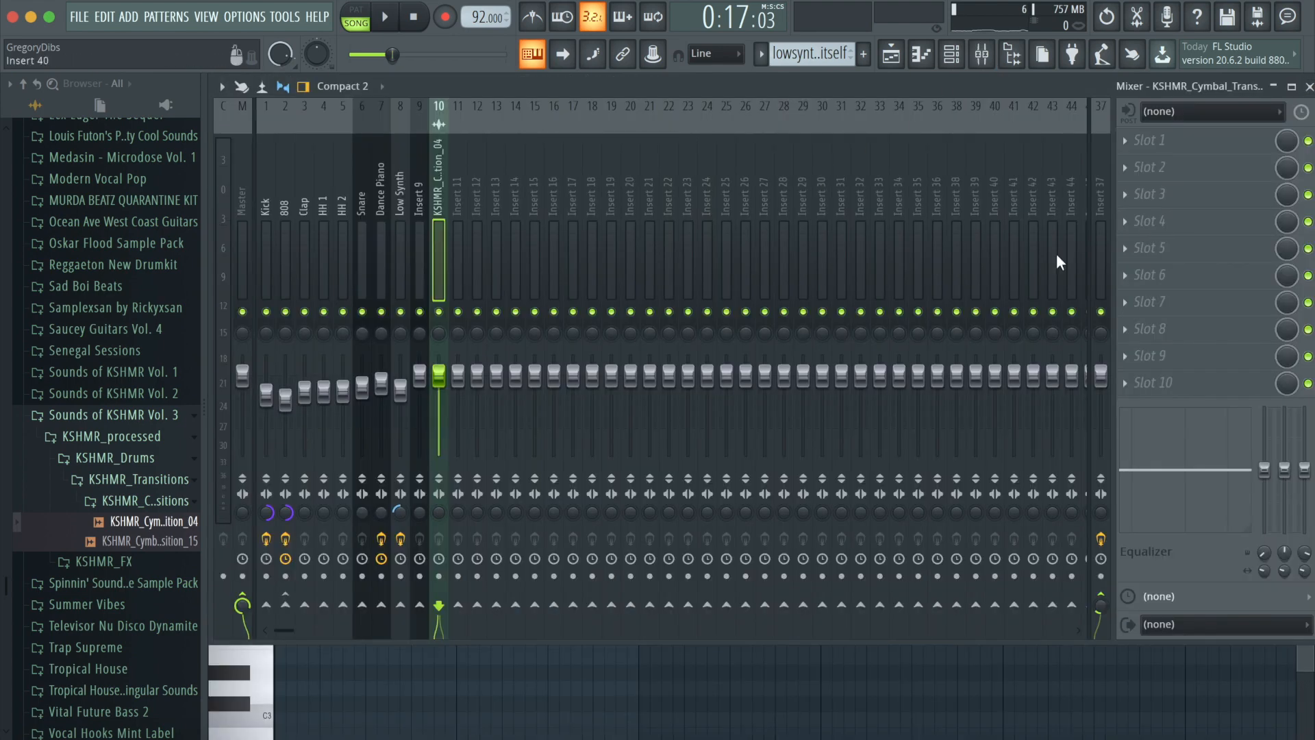
pyautogui.click(1134, 251)
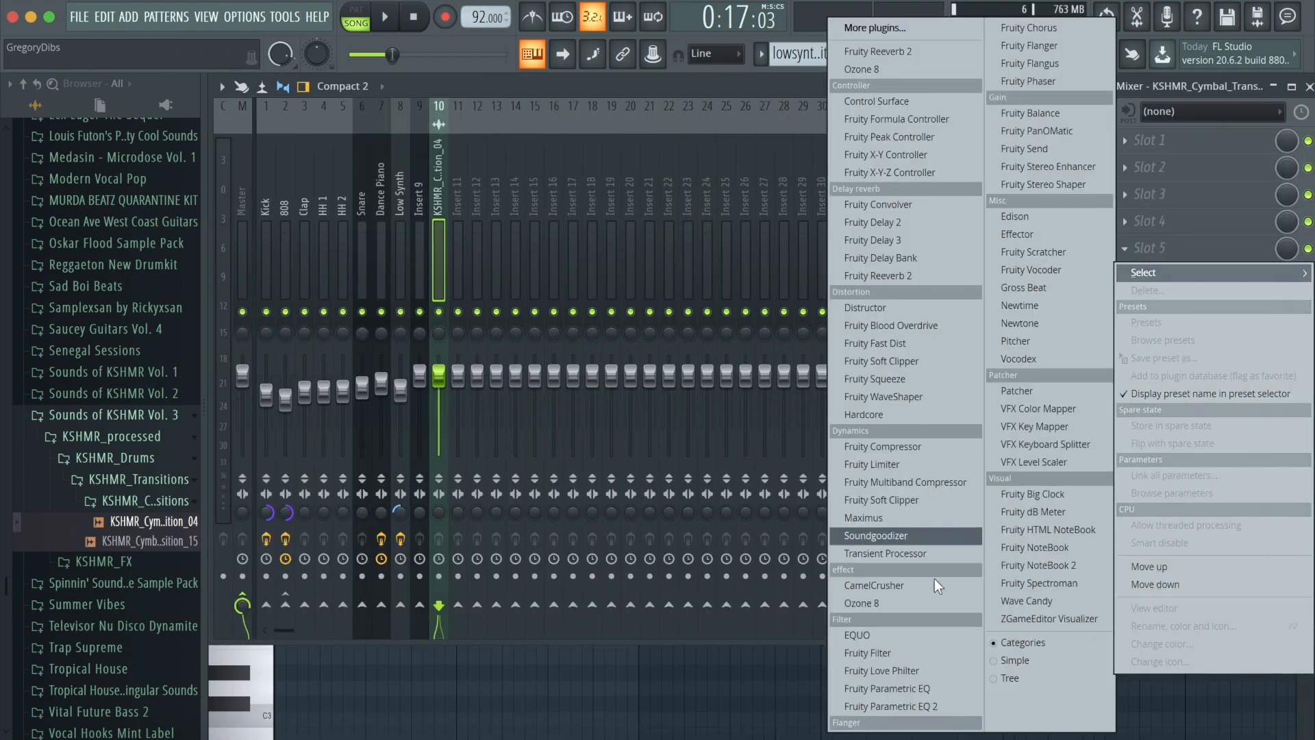
pyautogui.click(939, 664)
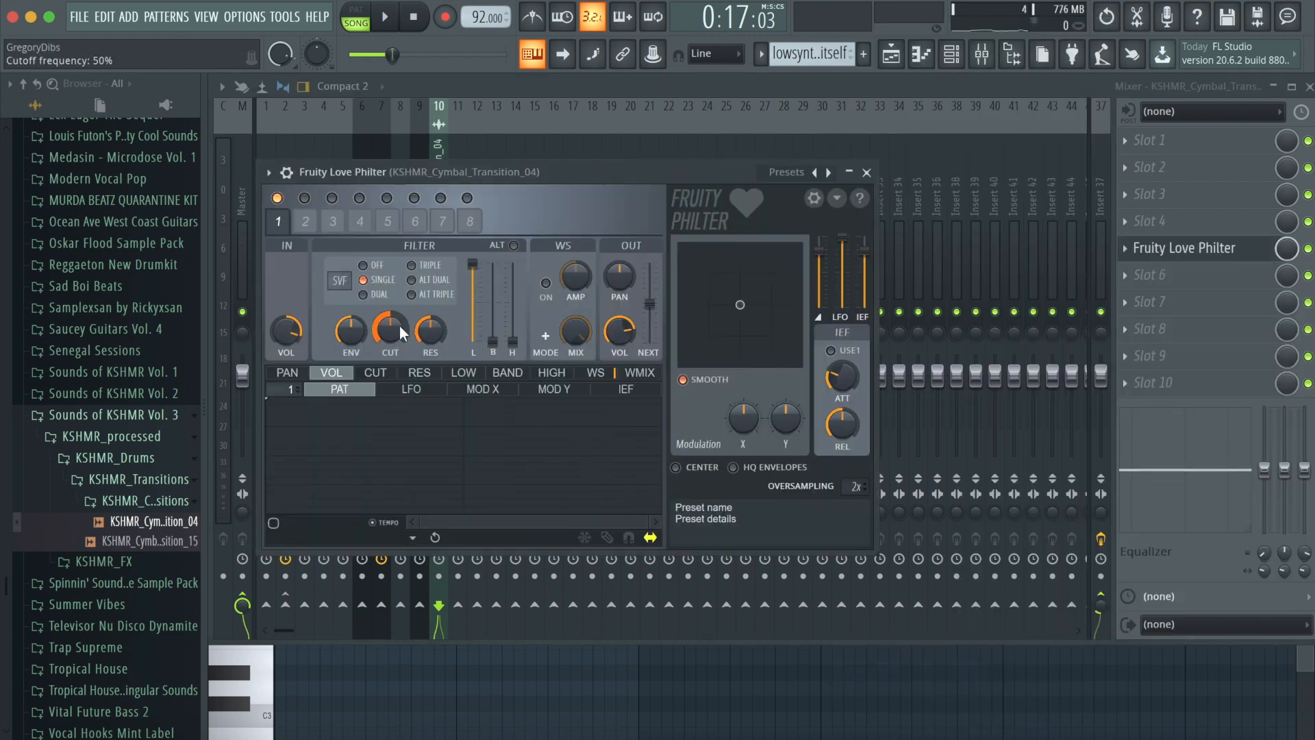
# - Create an automation clip for the cymbal Love Philter's filter cutoff frequency and show it in the playlist
pyautogui.rightClick(401, 328)
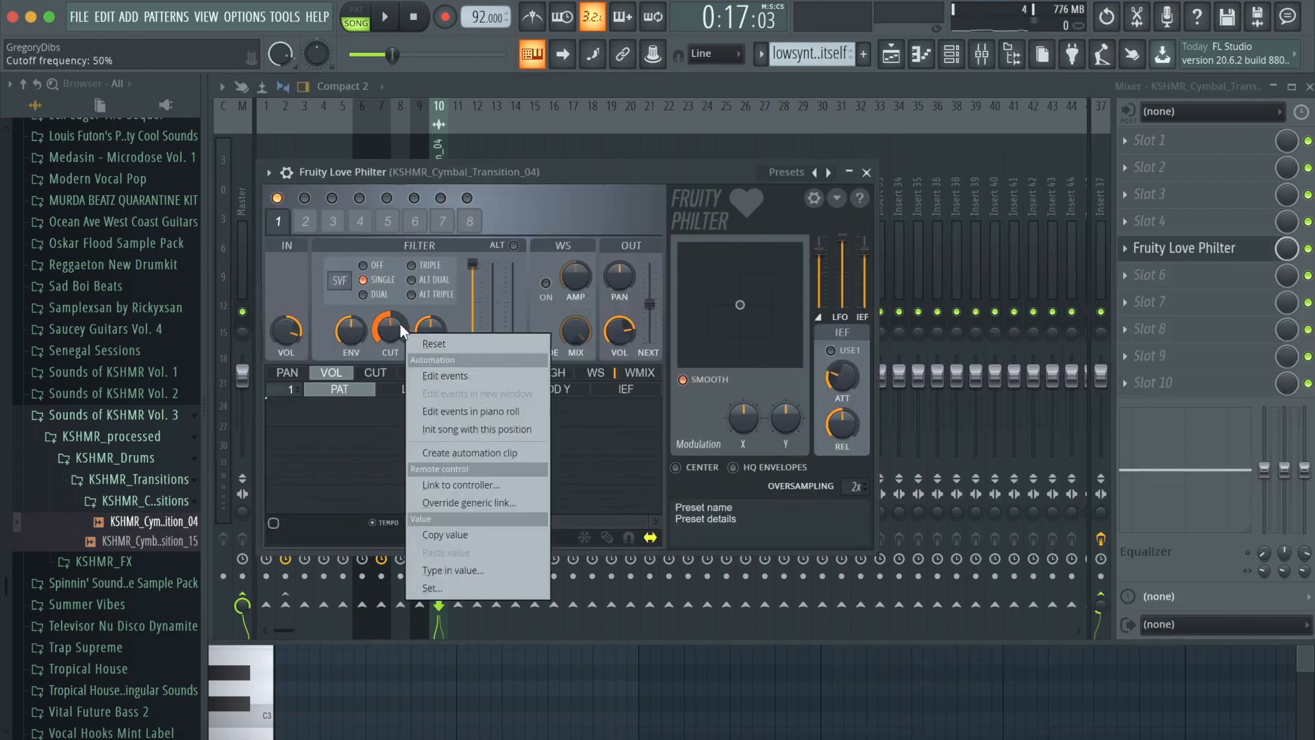
pyautogui.click(526, 452)
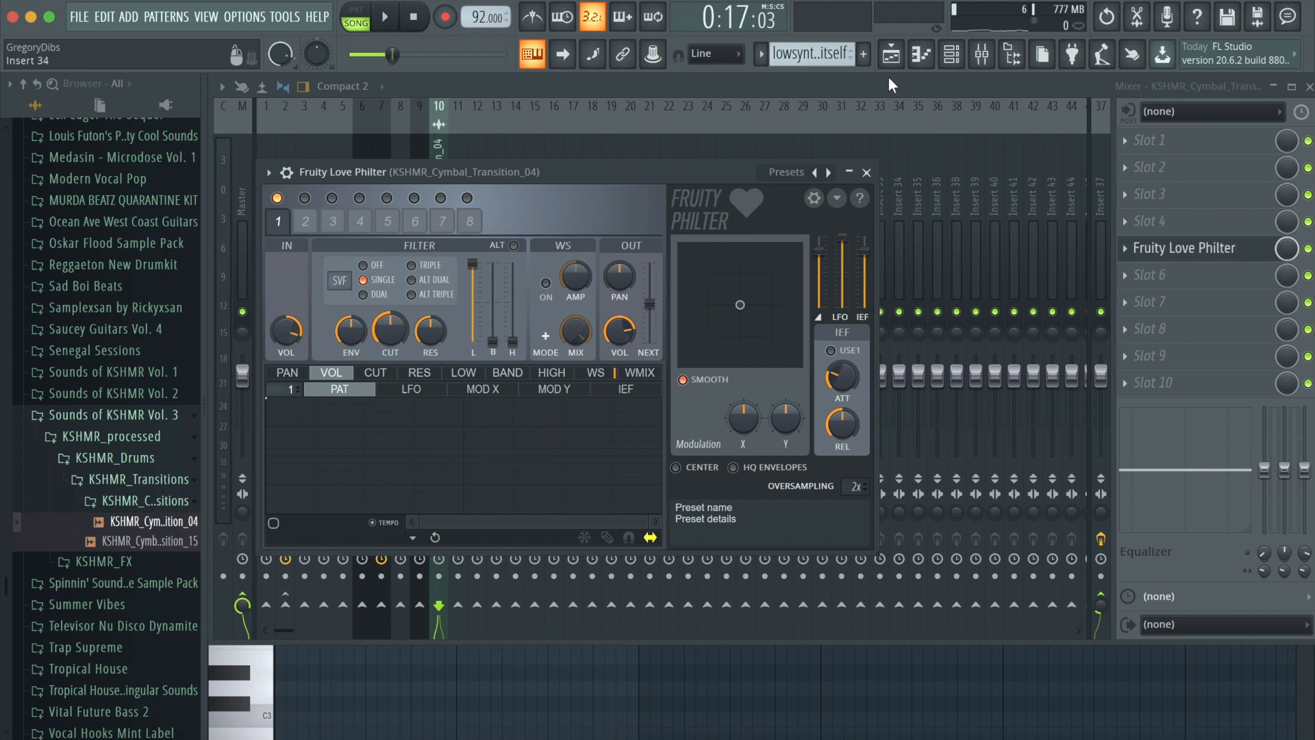
pyautogui.click(890, 56)
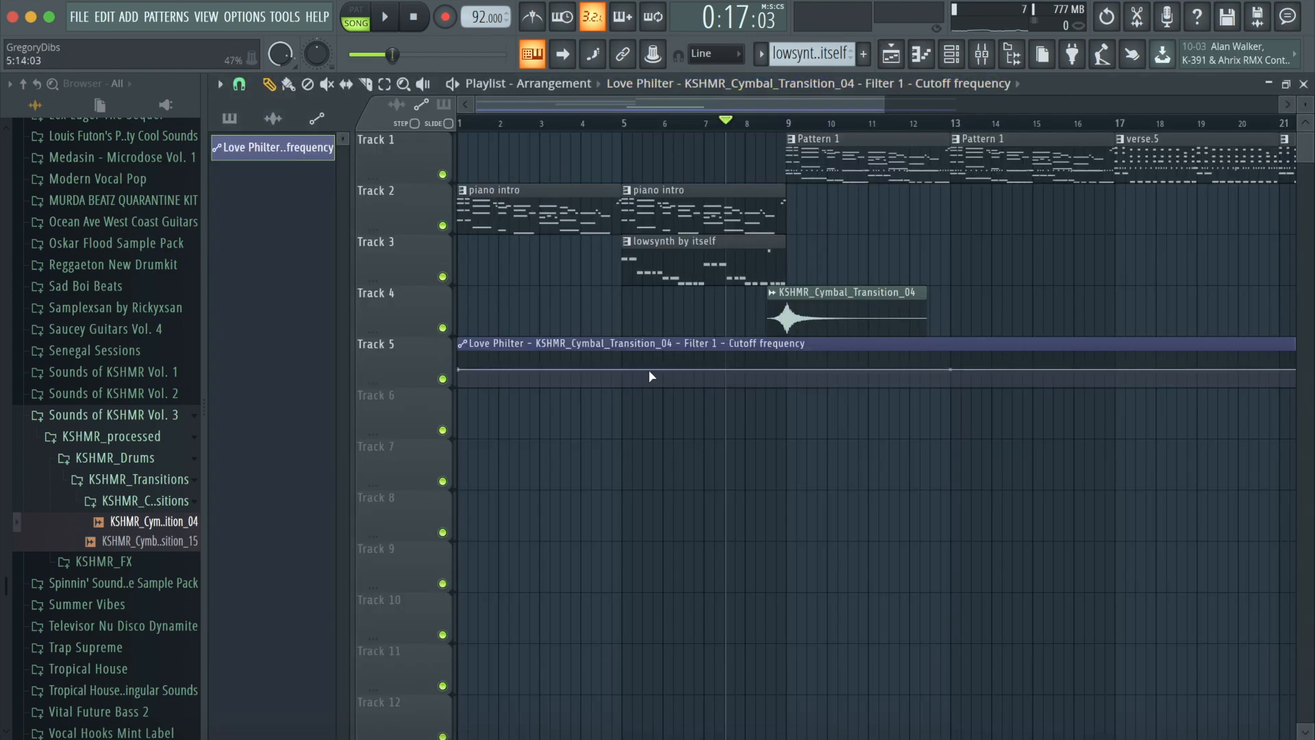
# - Shape the cutoff automation into a curve rising from low at the start to fully open at bar 9
pyautogui.moveTo(786, 361); pyautogui.dragTo(793, 349)
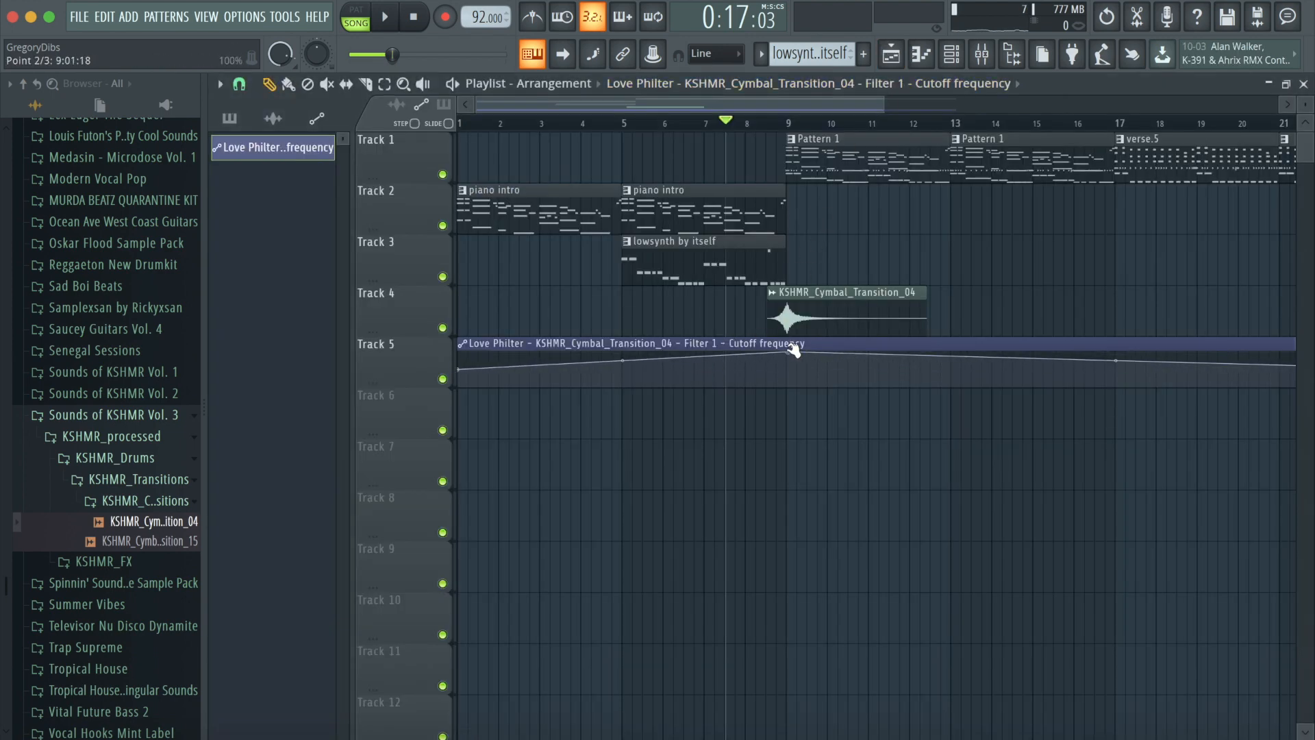
pyautogui.moveTo(722, 106); pyautogui.dragTo(958, 300)
pyautogui.moveTo(1060, 371); pyautogui.dragTo(1059, 352)
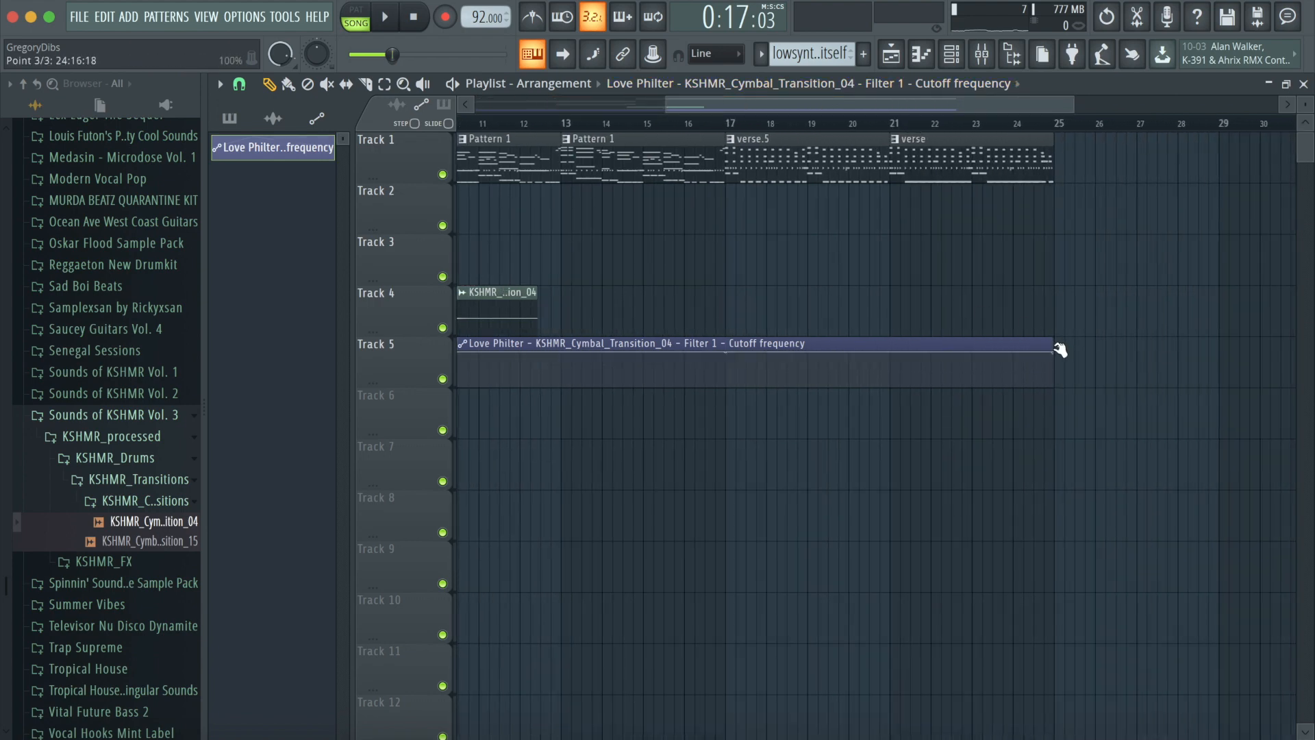
pyautogui.moveTo(1038, 104); pyautogui.dragTo(852, 105)
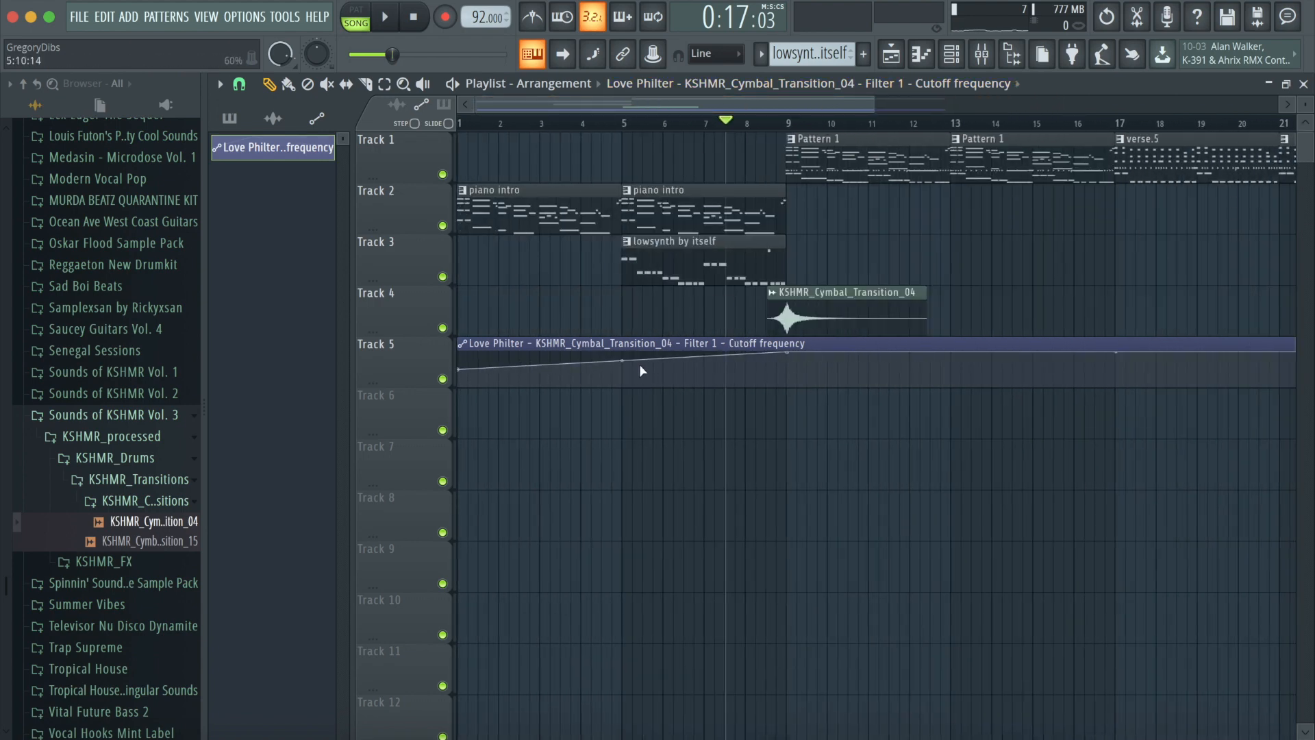
pyautogui.moveTo(468, 372); pyautogui.dragTo(594, 390)
pyautogui.rightClick(631, 386)
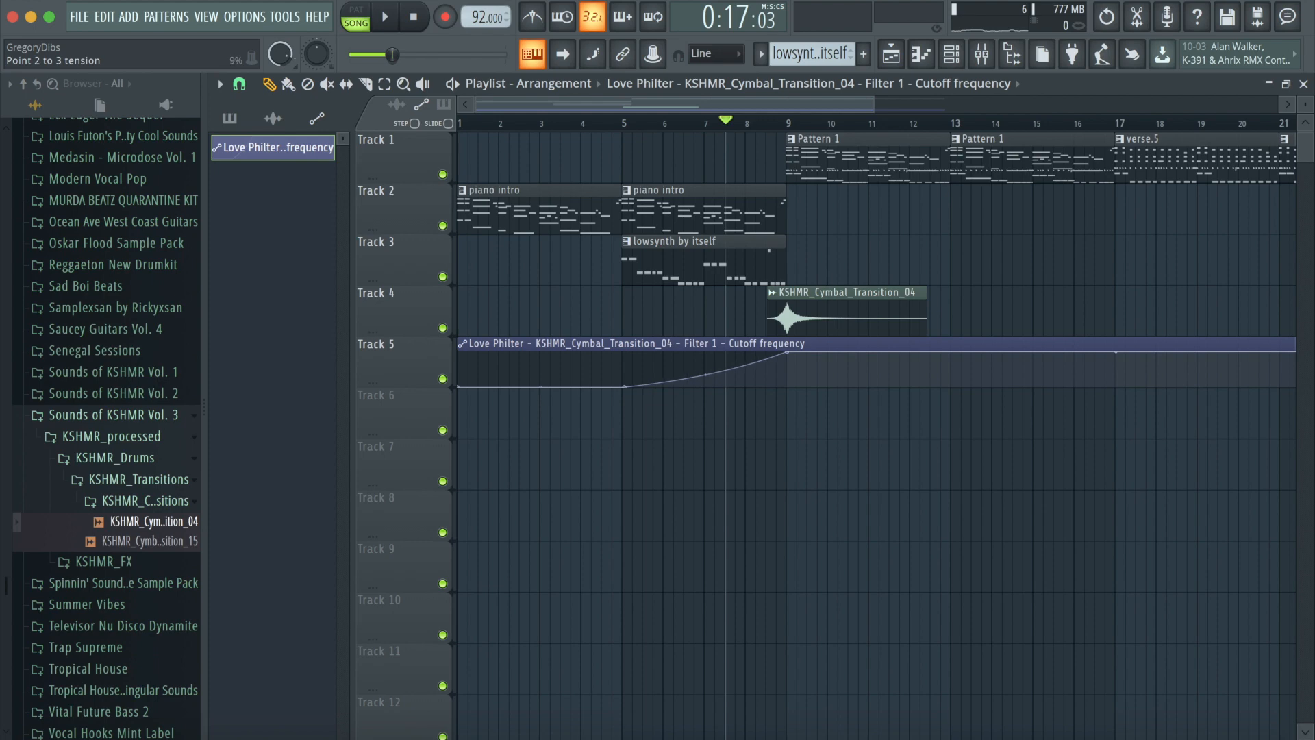
pyautogui.click(625, 130)
# - Play back the intro with the cymbal filter automation and listen to the sweep
pyautogui.press('space')
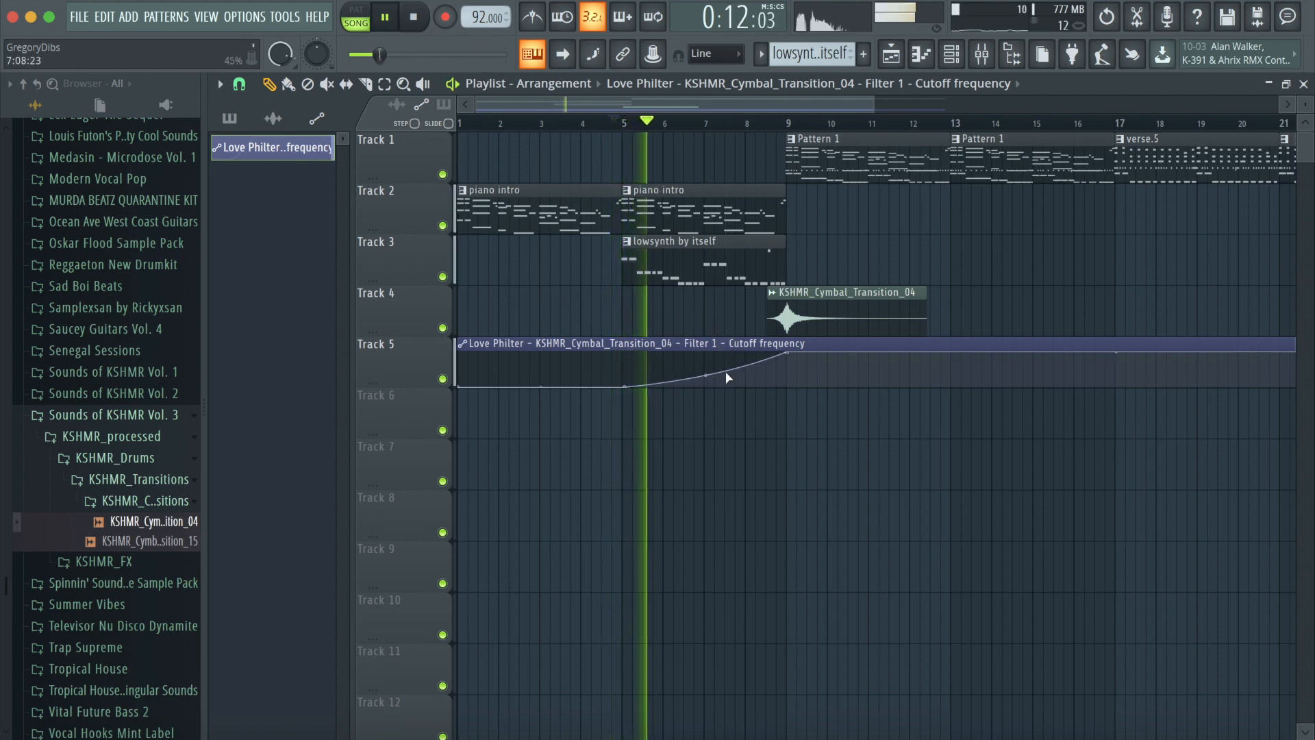
pyautogui.click(988, 63)
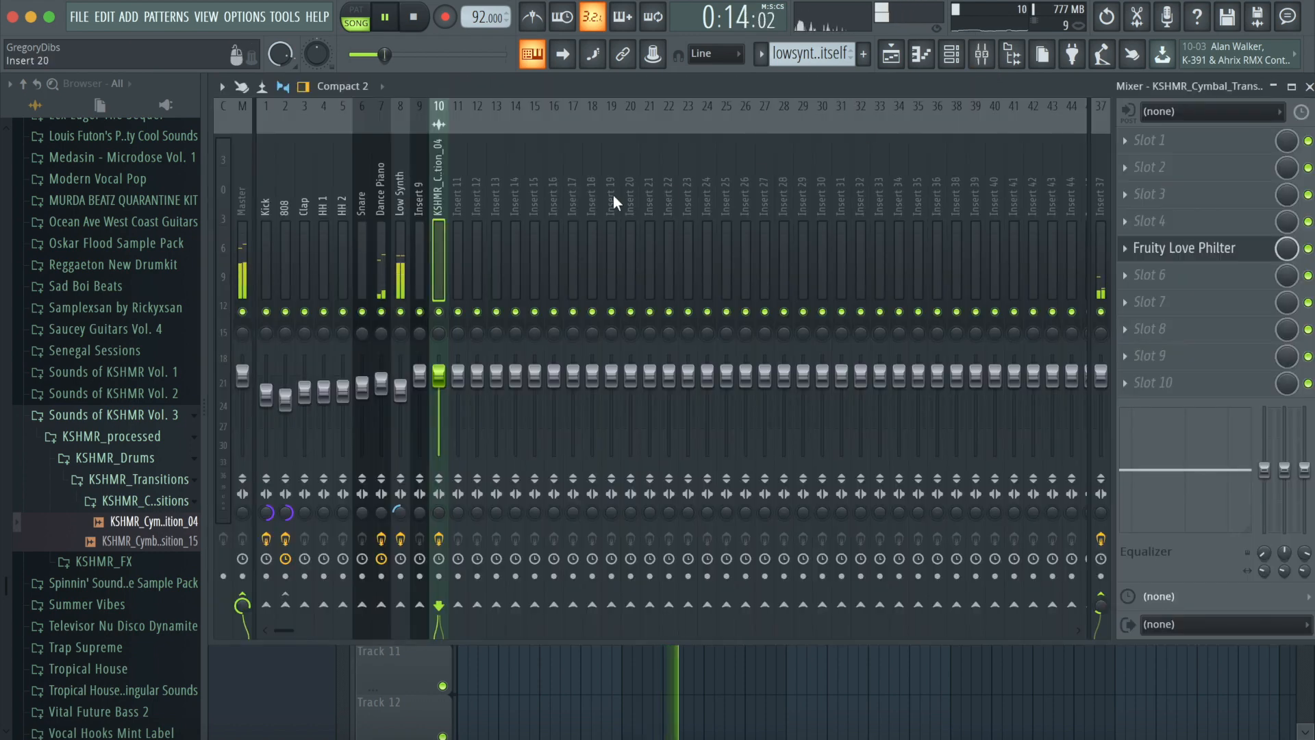
pyautogui.press('space')
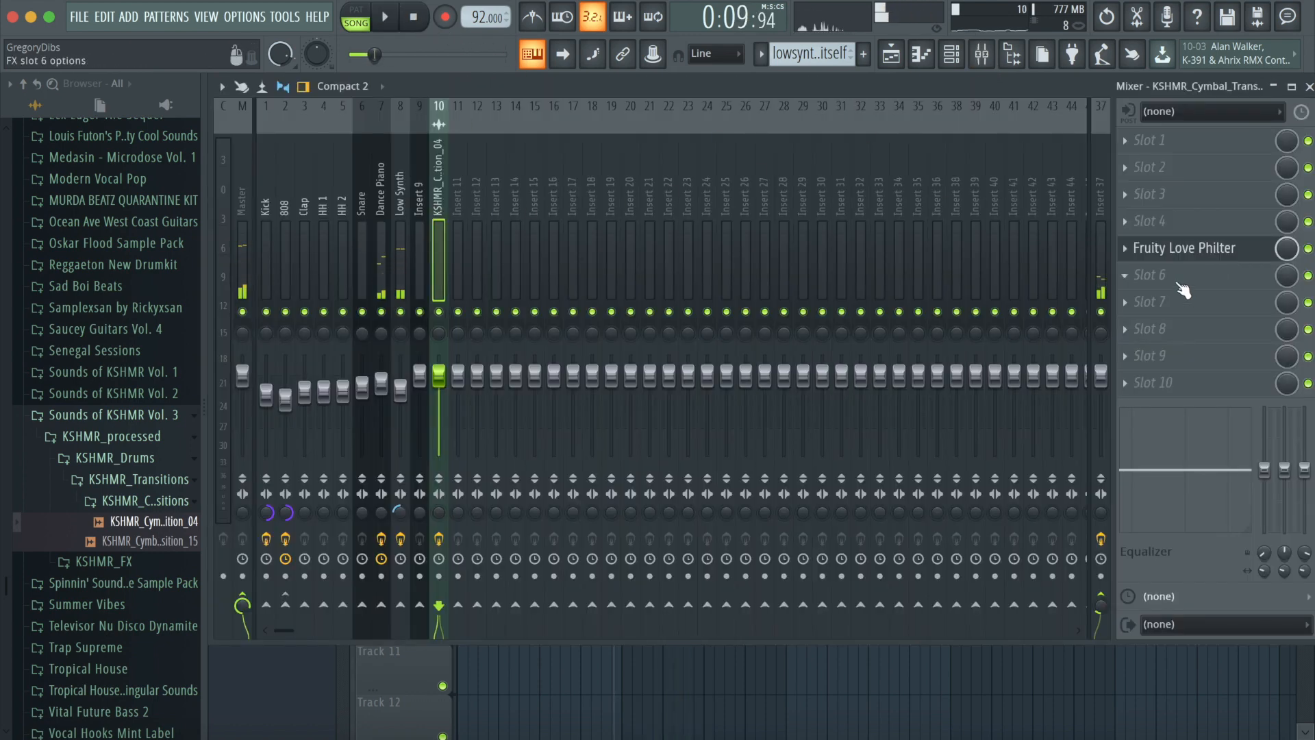
# - Remove Fruity Love Philter from the cymbal transition's mixer insert
pyautogui.click(1136, 259)
pyautogui.click(1144, 290)
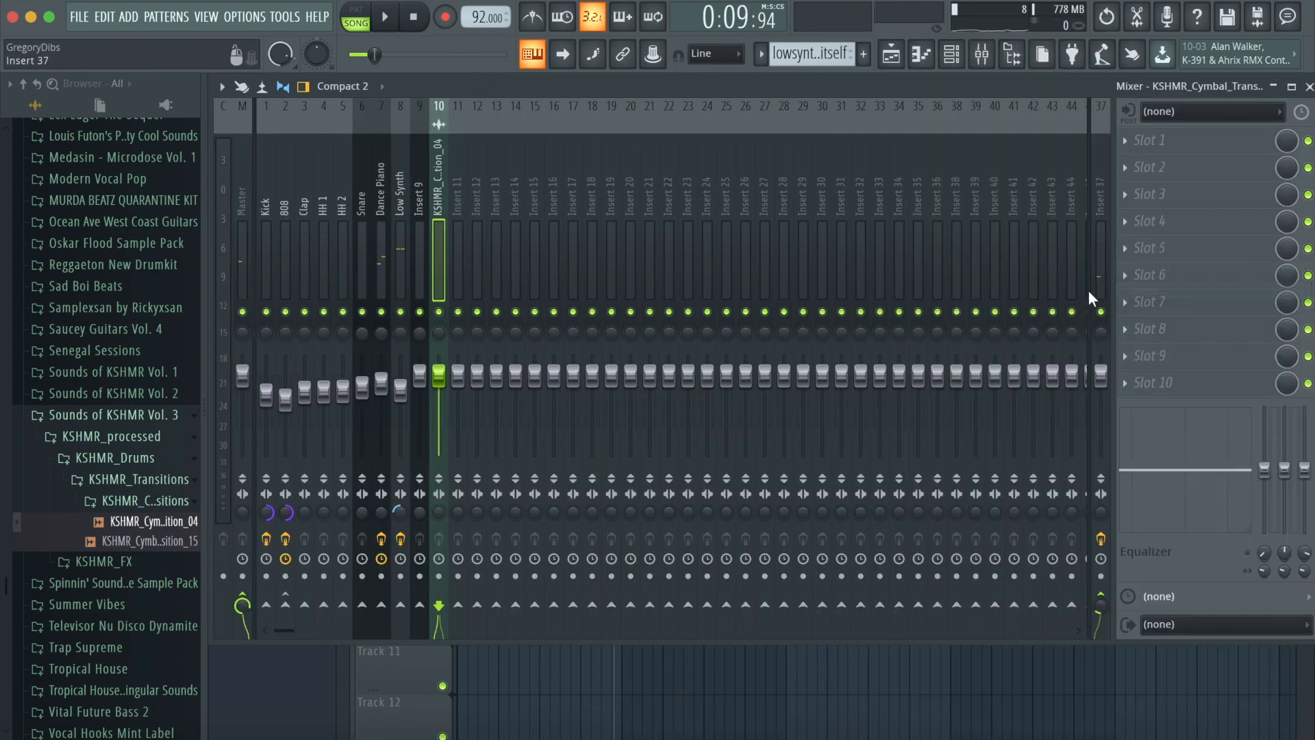
pyautogui.click(953, 58)
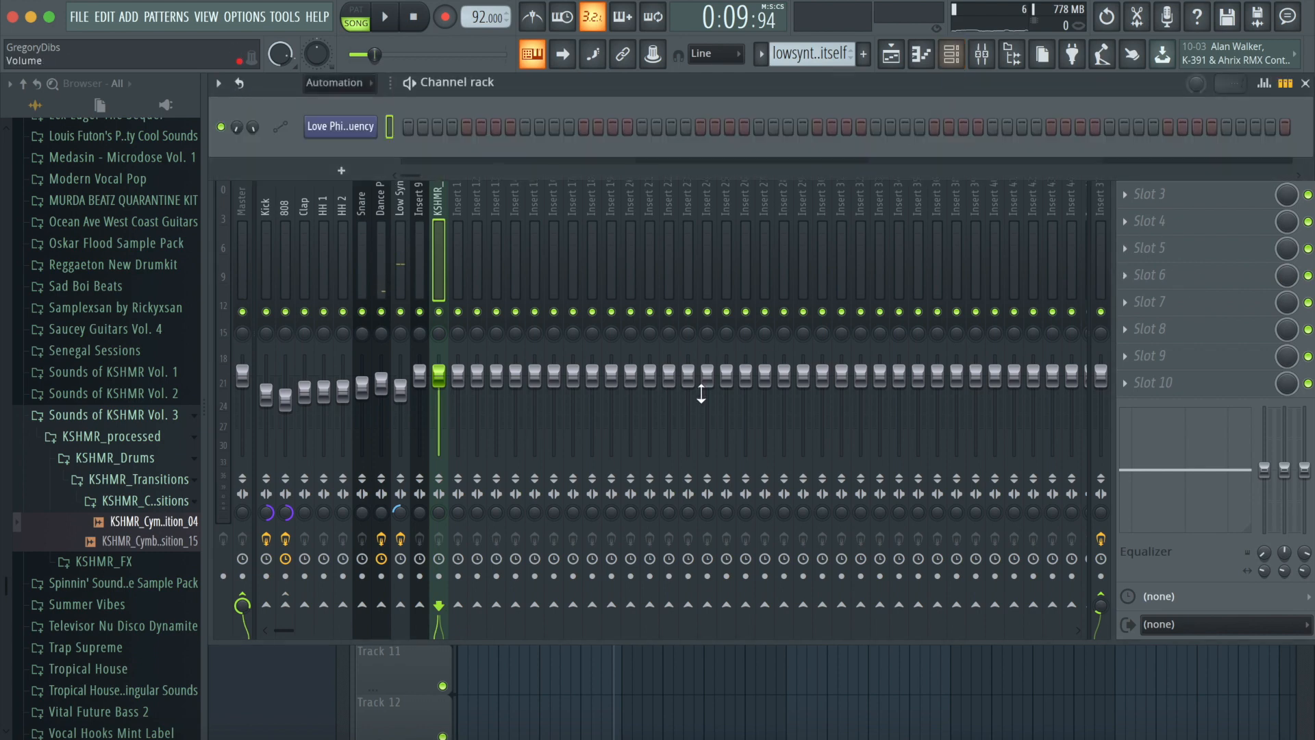
pyautogui.click(892, 61)
# - Add Fruity Love Philter to an empty effect slot on the Low Synth mixer insert
pyautogui.click(982, 54)
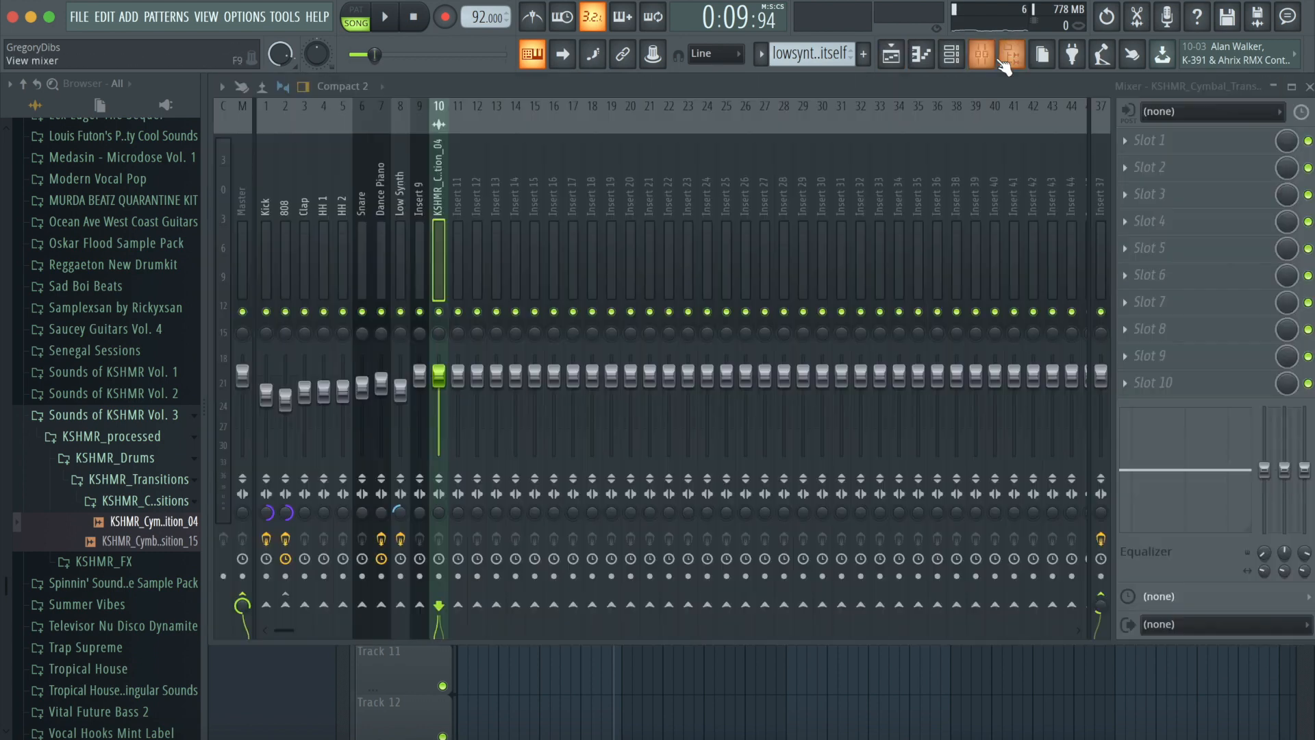
pyautogui.click(408, 202)
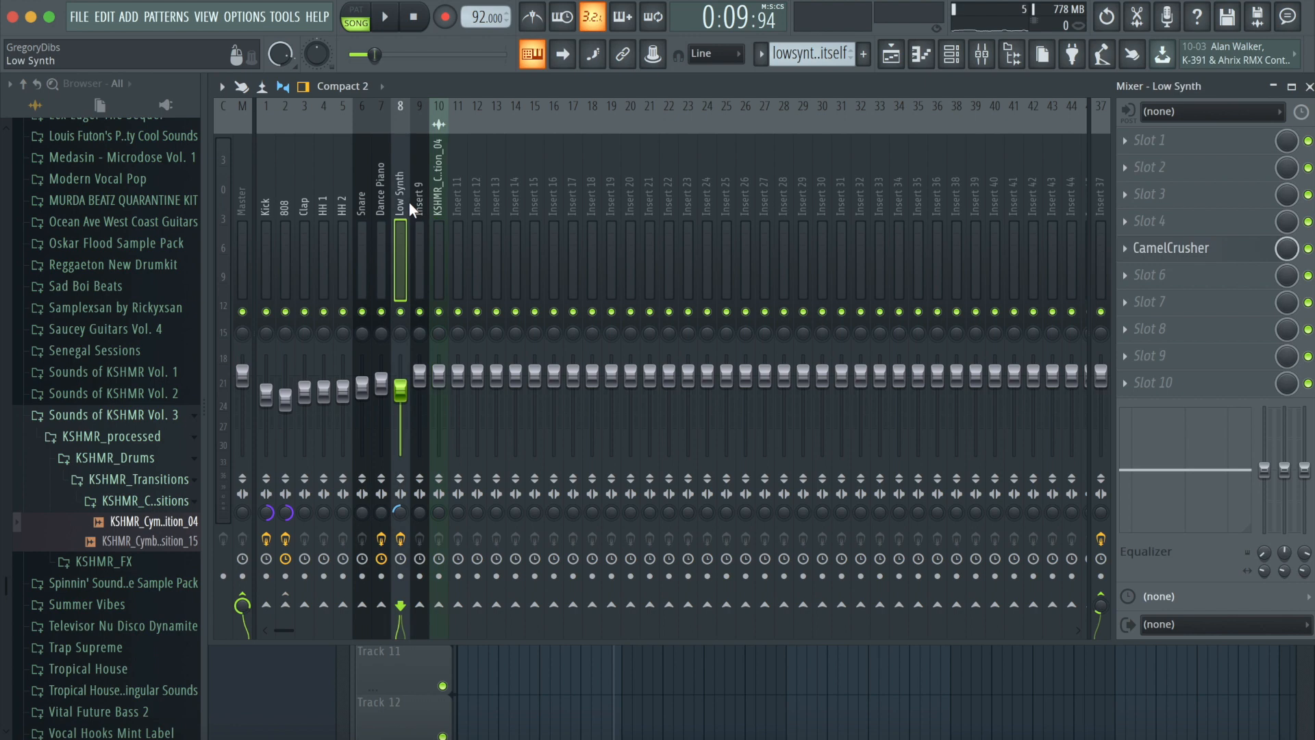
pyautogui.click(1158, 327)
pyautogui.click(946, 656)
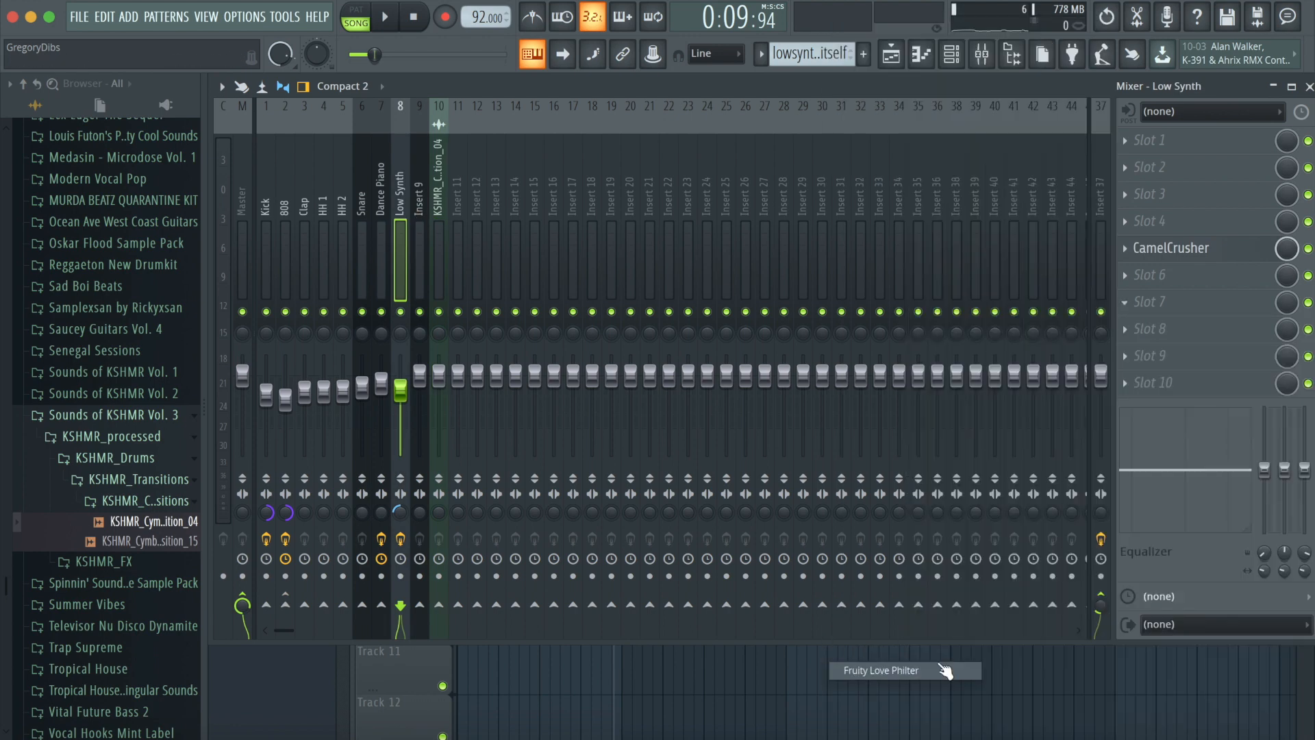
# - Create an automation clip for the Low Synth Love Philter's filter cutoff frequency and show it in the playlist
pyautogui.rightClick(484, 422)
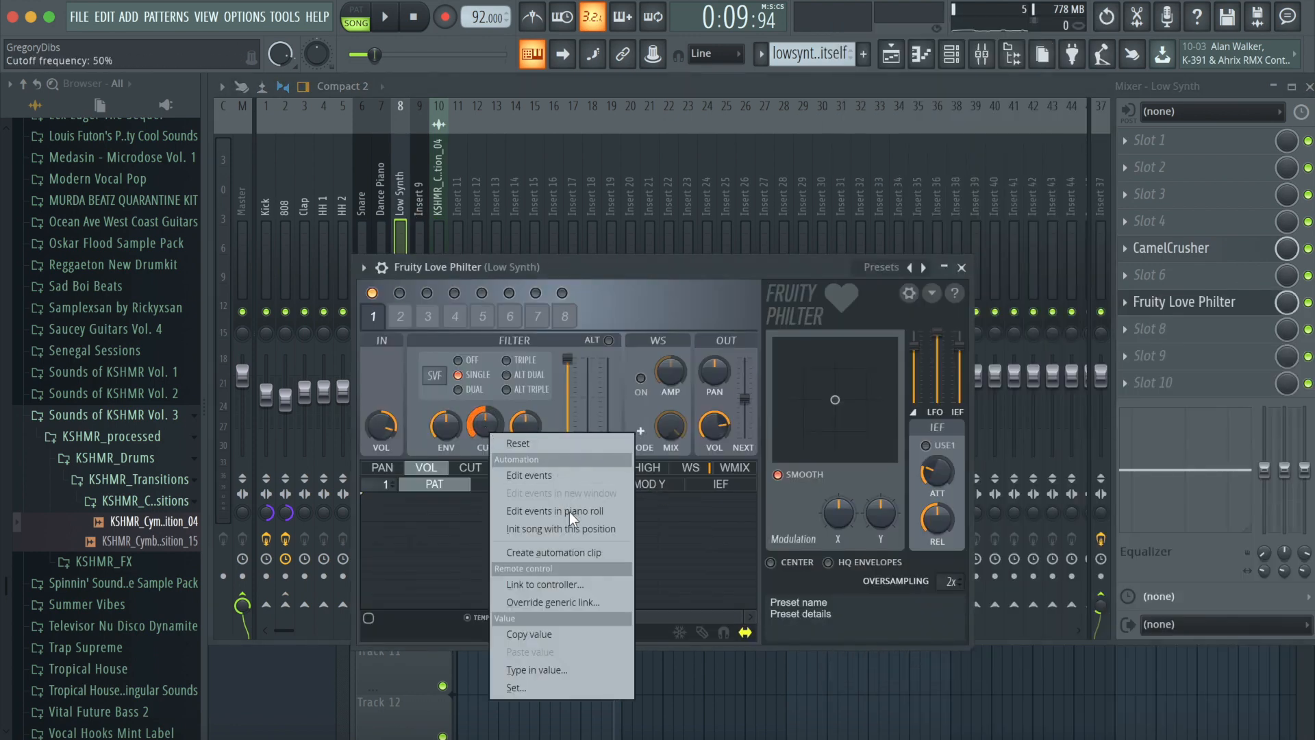
pyautogui.click(589, 548)
pyautogui.click(890, 55)
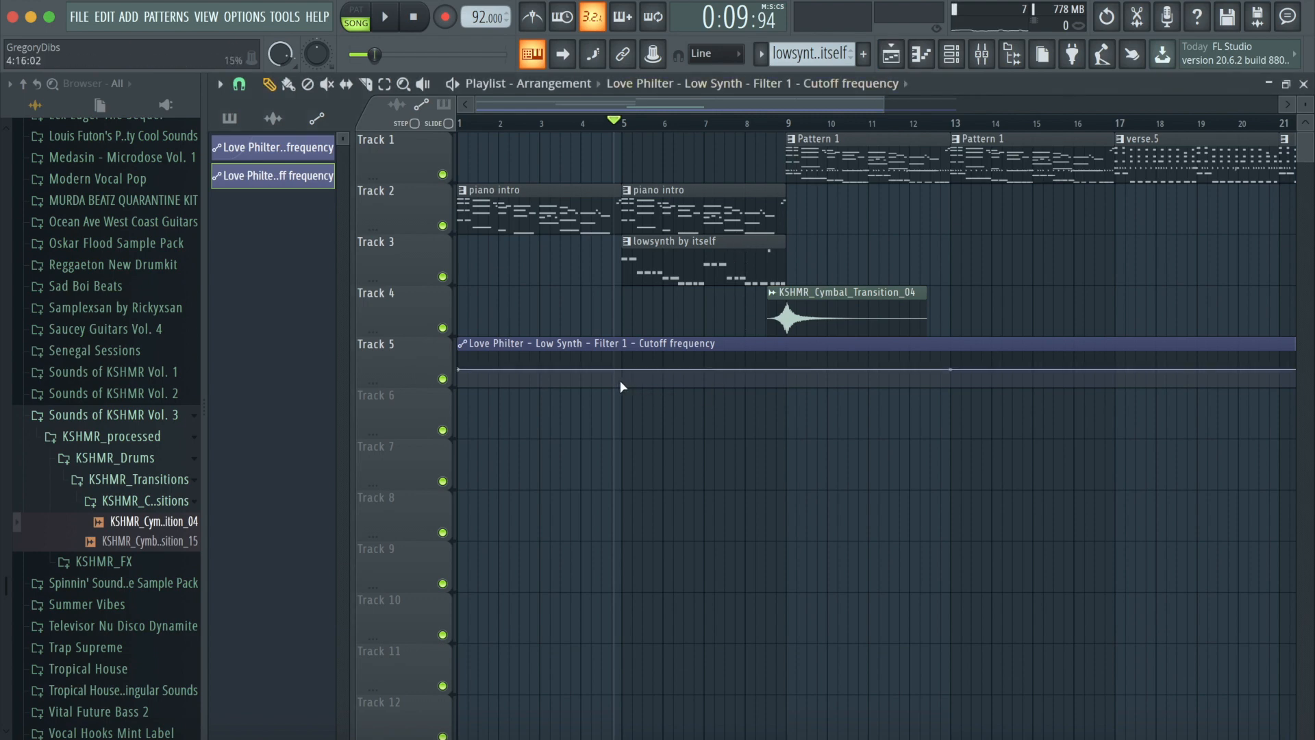
# - Shape the Low Synth cutoff automation to dip around bar 5 and rise fully open at bar 9, then play it back
pyautogui.moveTo(623, 379); pyautogui.dragTo(625, 387)
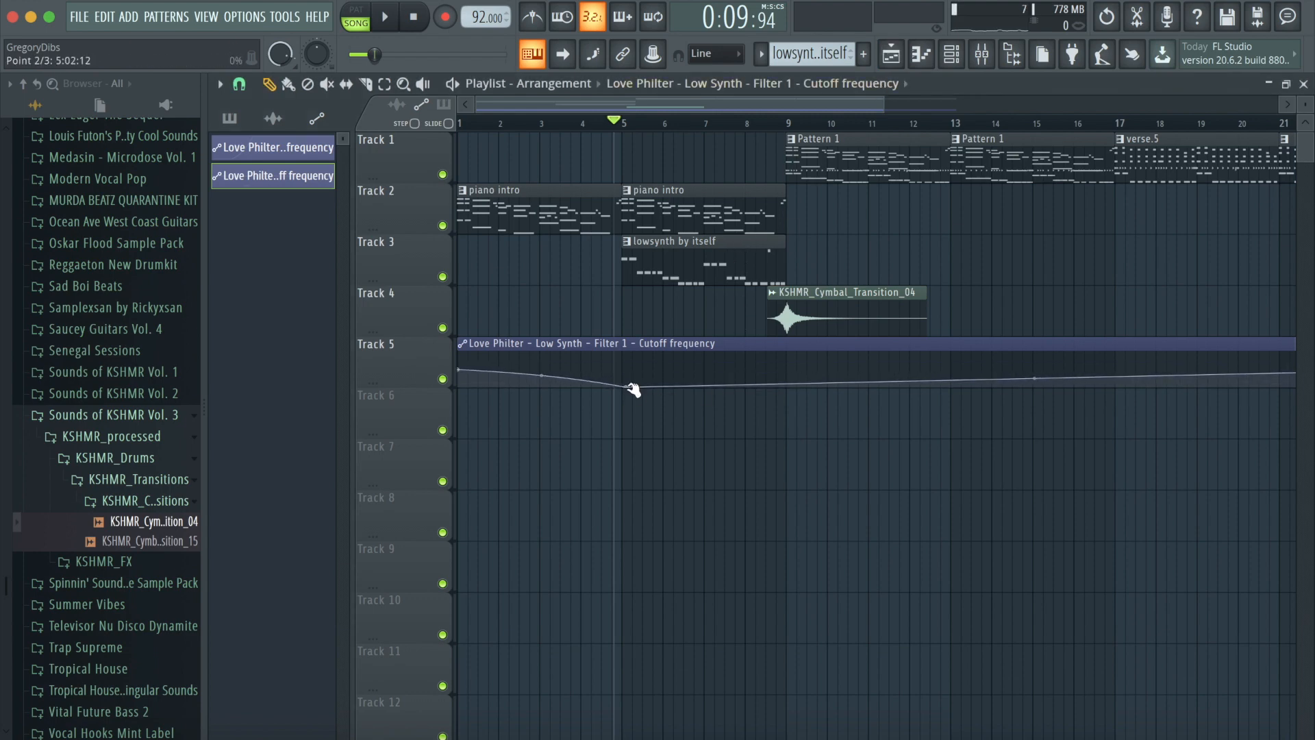
pyautogui.click(794, 357)
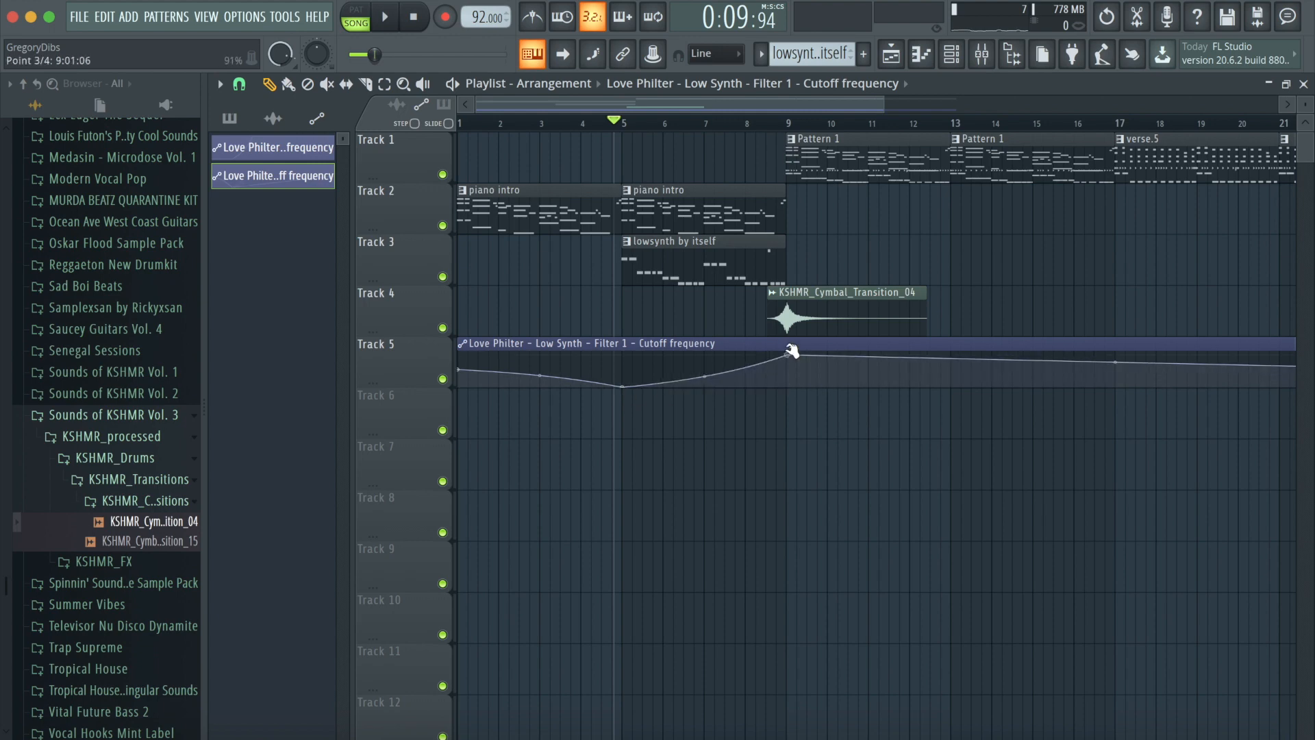
pyautogui.click(395, 26)
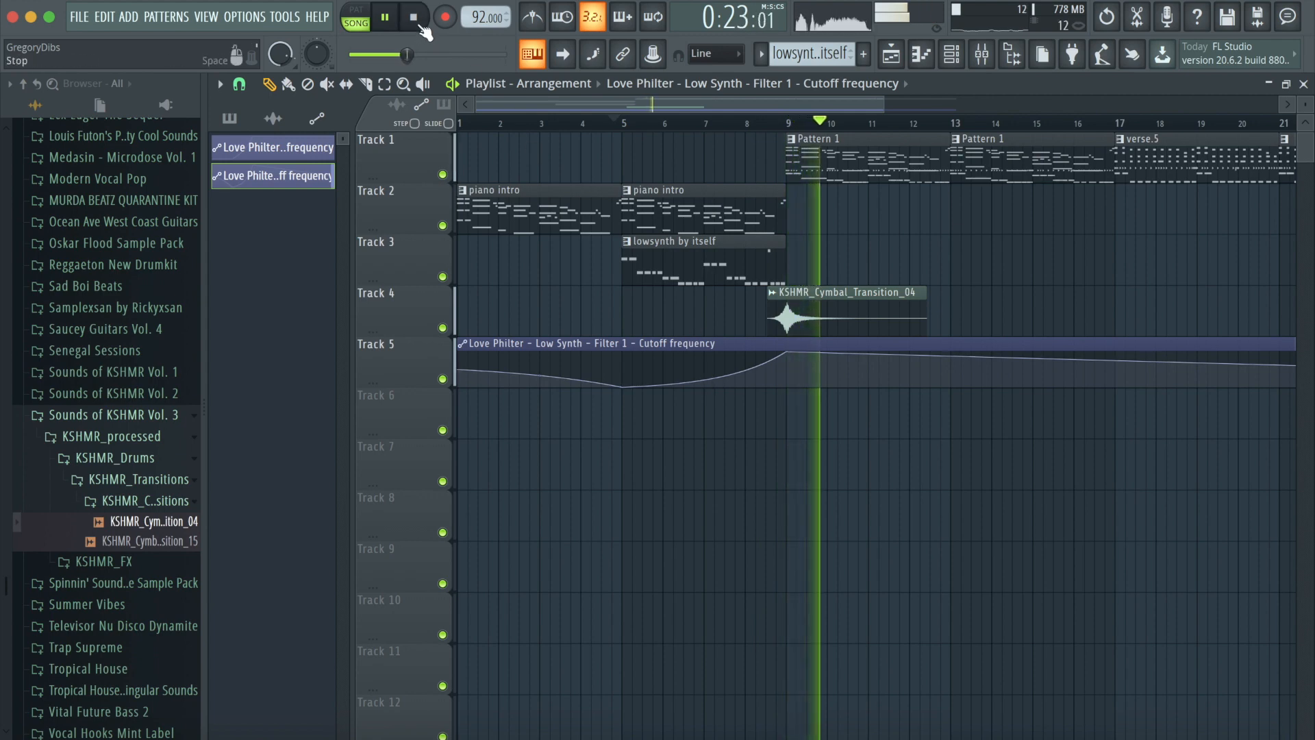
pyautogui.press('space')
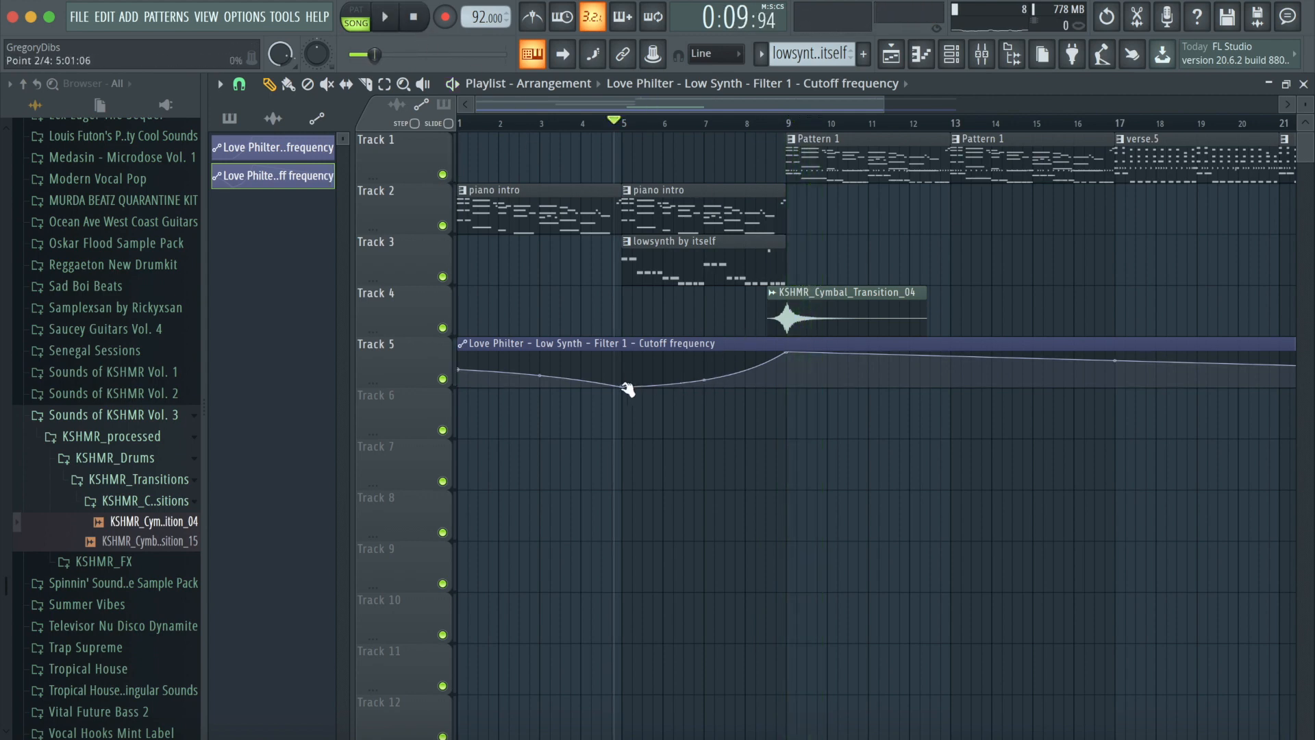
# - Steepen the curve rising into bar 9 of the Low Synth cutoff automation and play it back
pyautogui.moveTo(705, 376); pyautogui.dragTo(705, 392)
pyautogui.press('space')
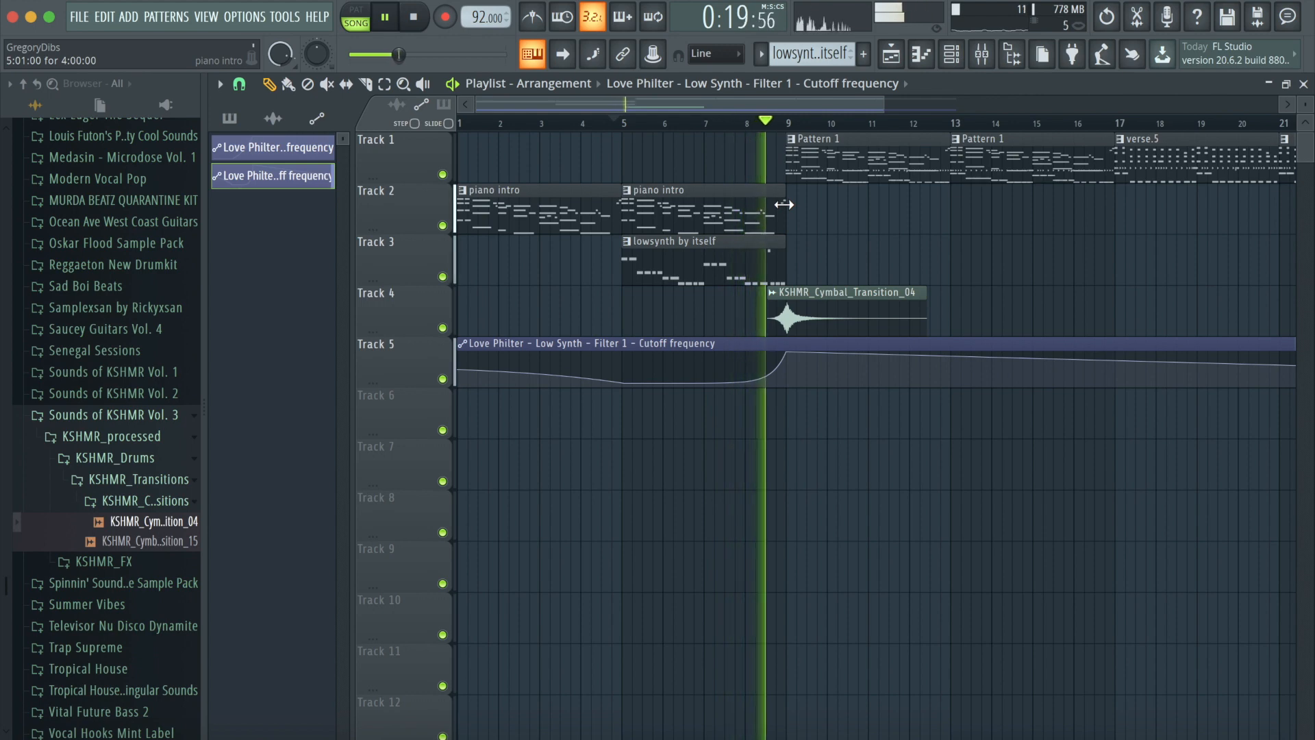
pyautogui.press('space')
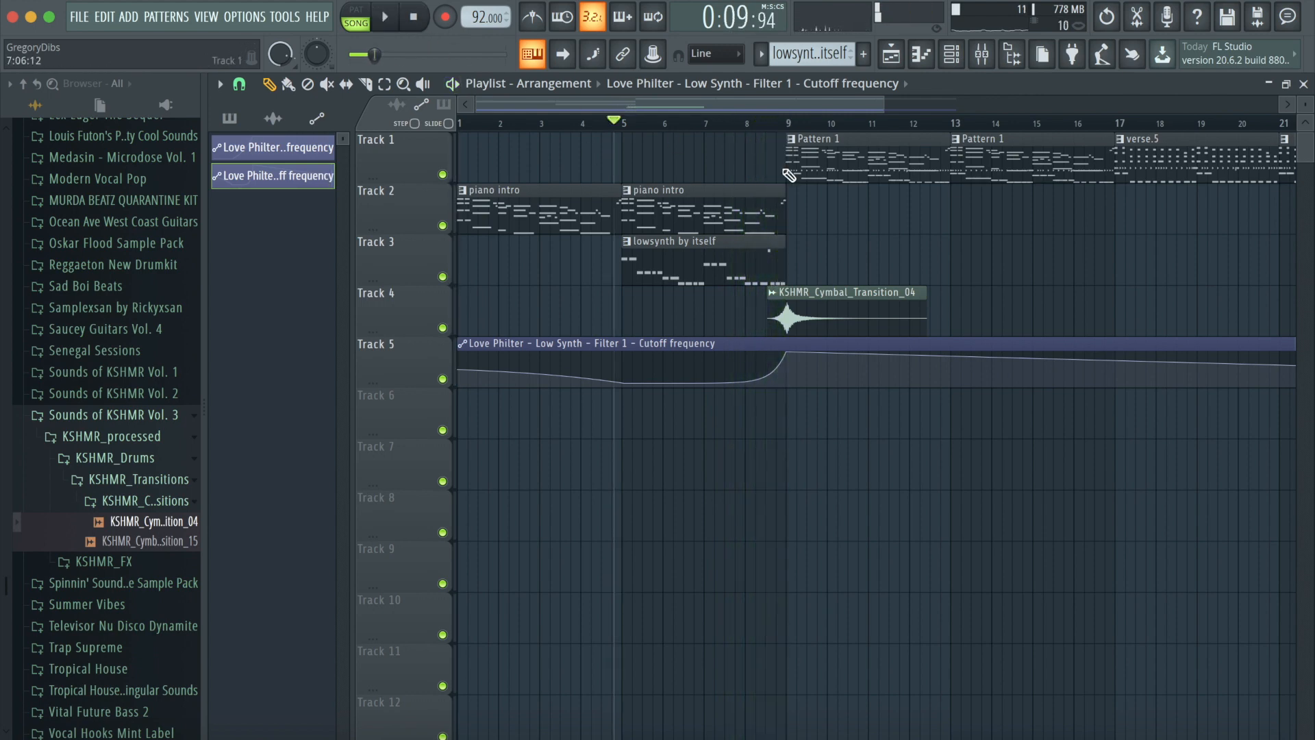
# - Add Fruity Love Philter to an empty effect slot on the Dance Piano mixer insert
pyautogui.click(988, 60)
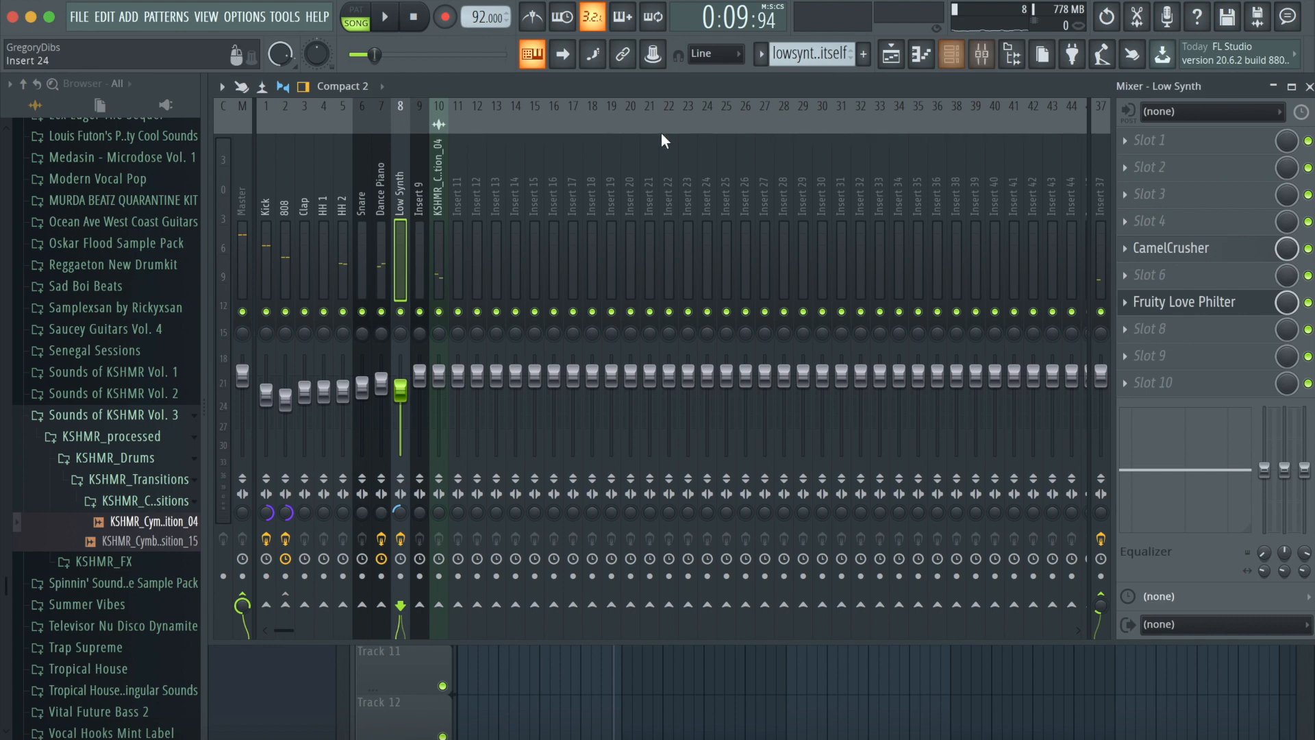
pyautogui.press('Left')
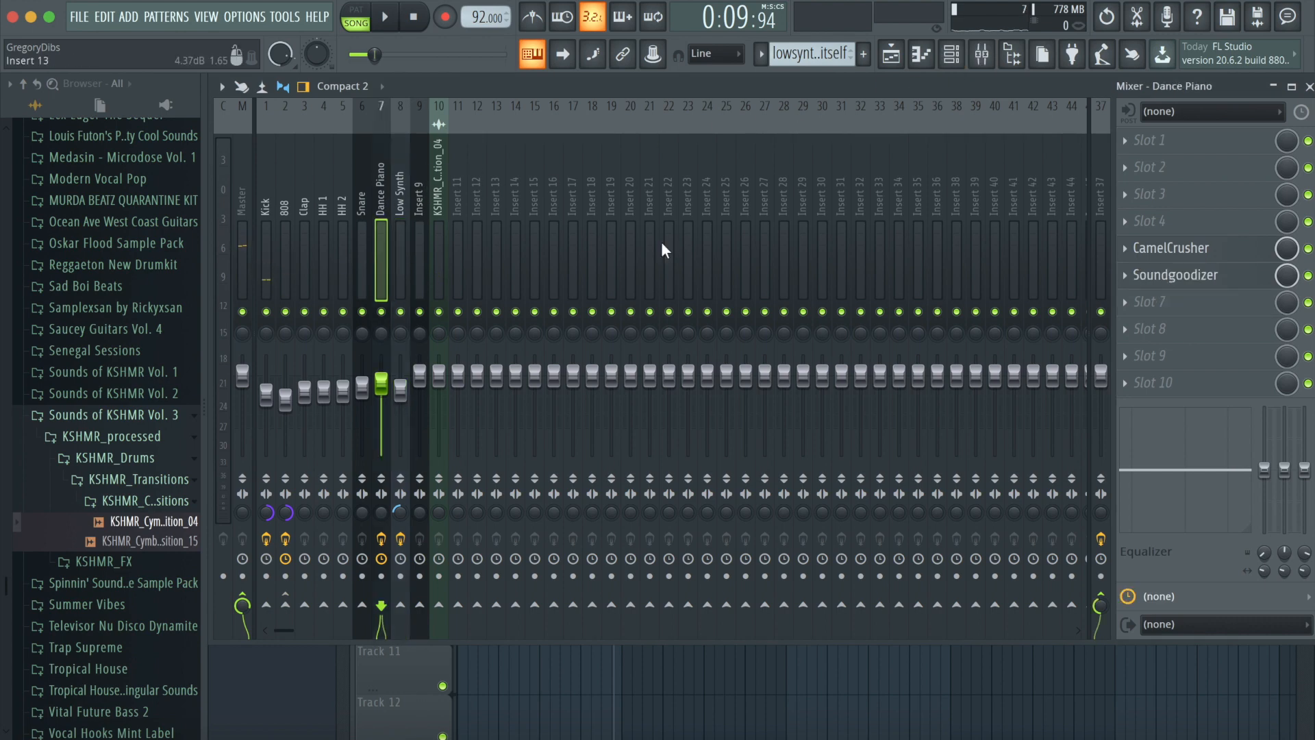
pyautogui.click(1173, 325)
pyautogui.click(950, 670)
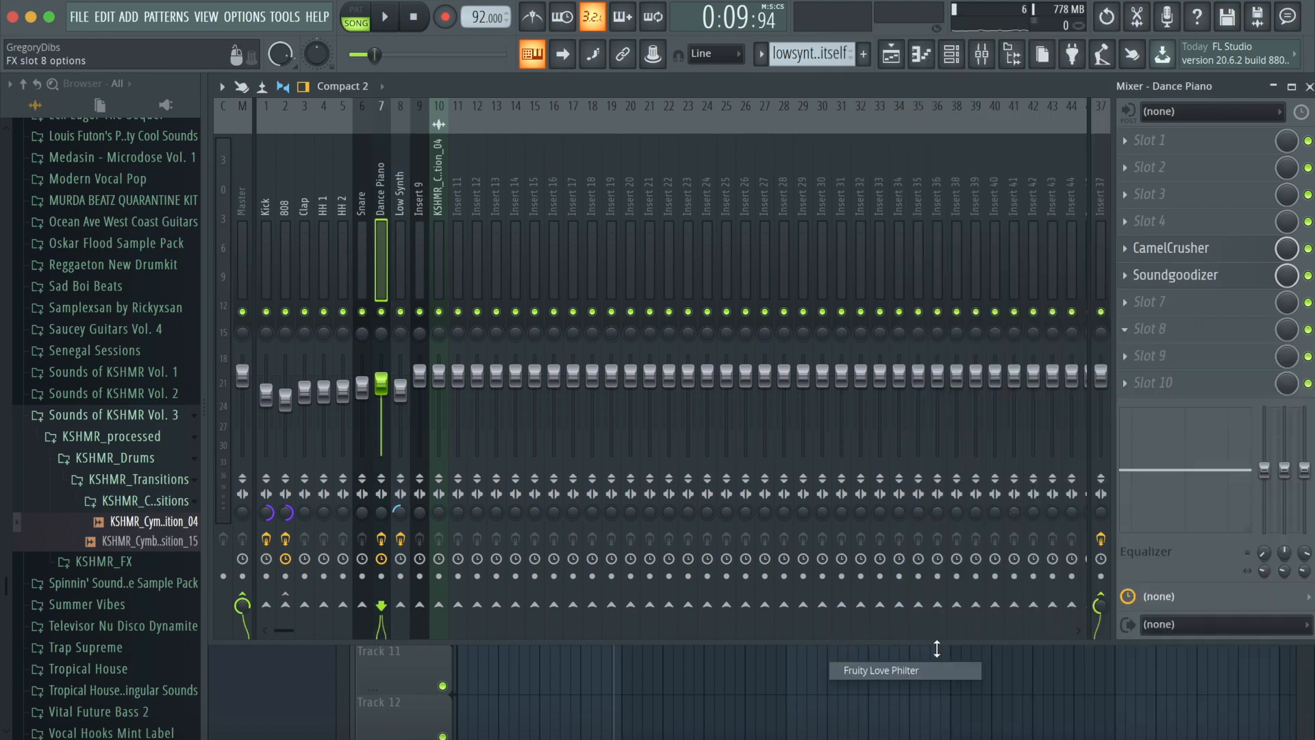
# - Create an automation clip for the Dance Piano insert's Love Philter filter cutoff frequency
pyautogui.rightClick(422, 367)
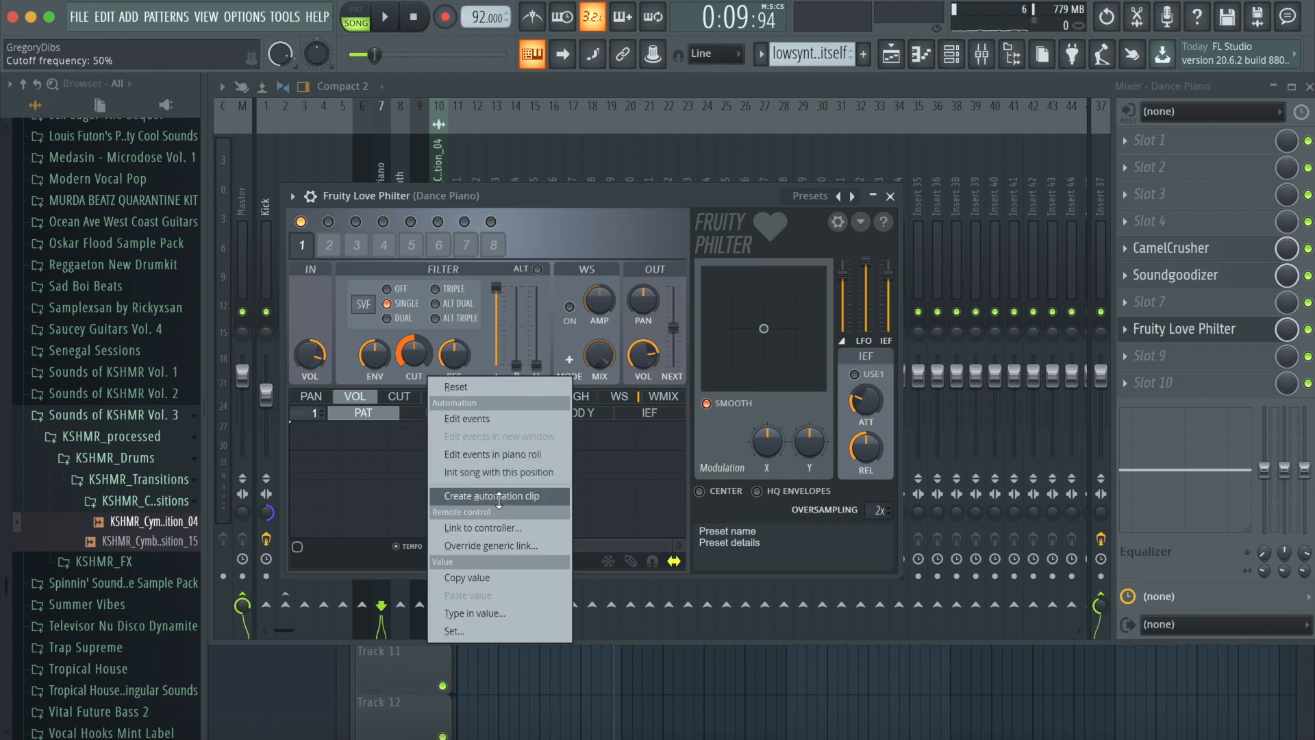
pyautogui.click(499, 497)
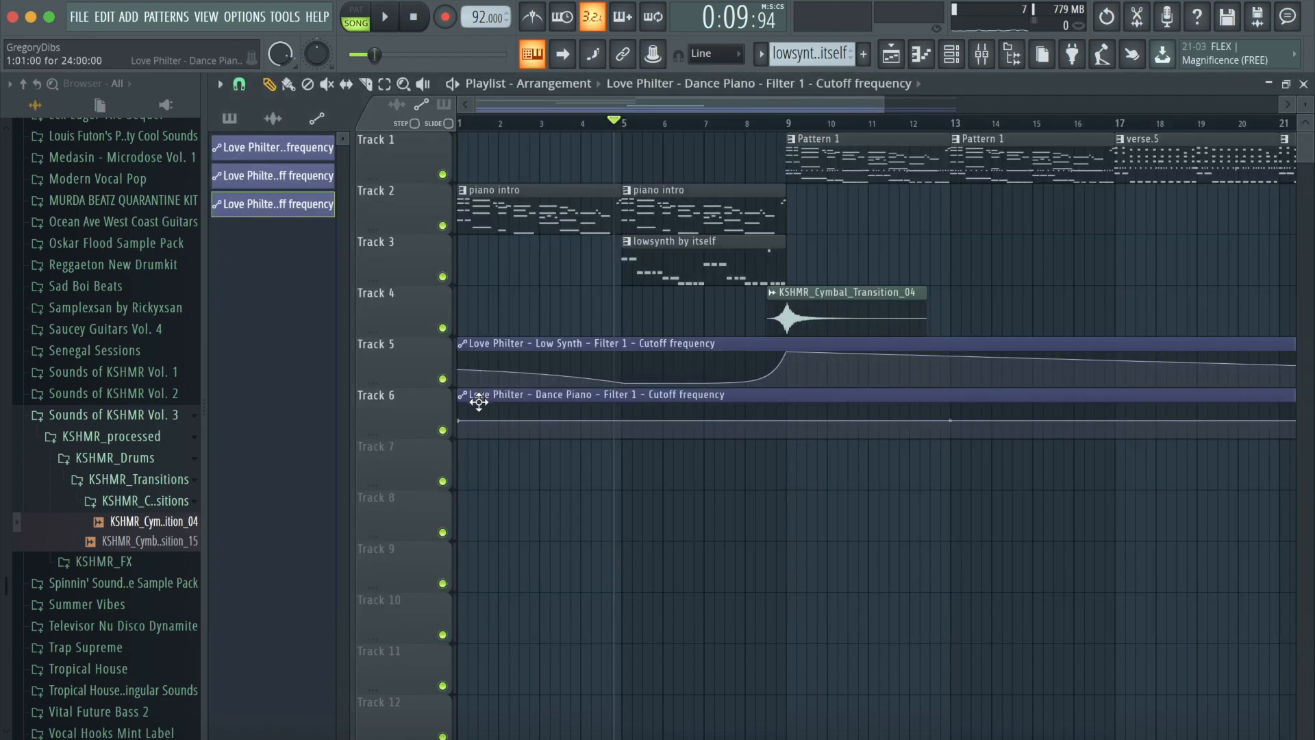
pyautogui.click(407, 29)
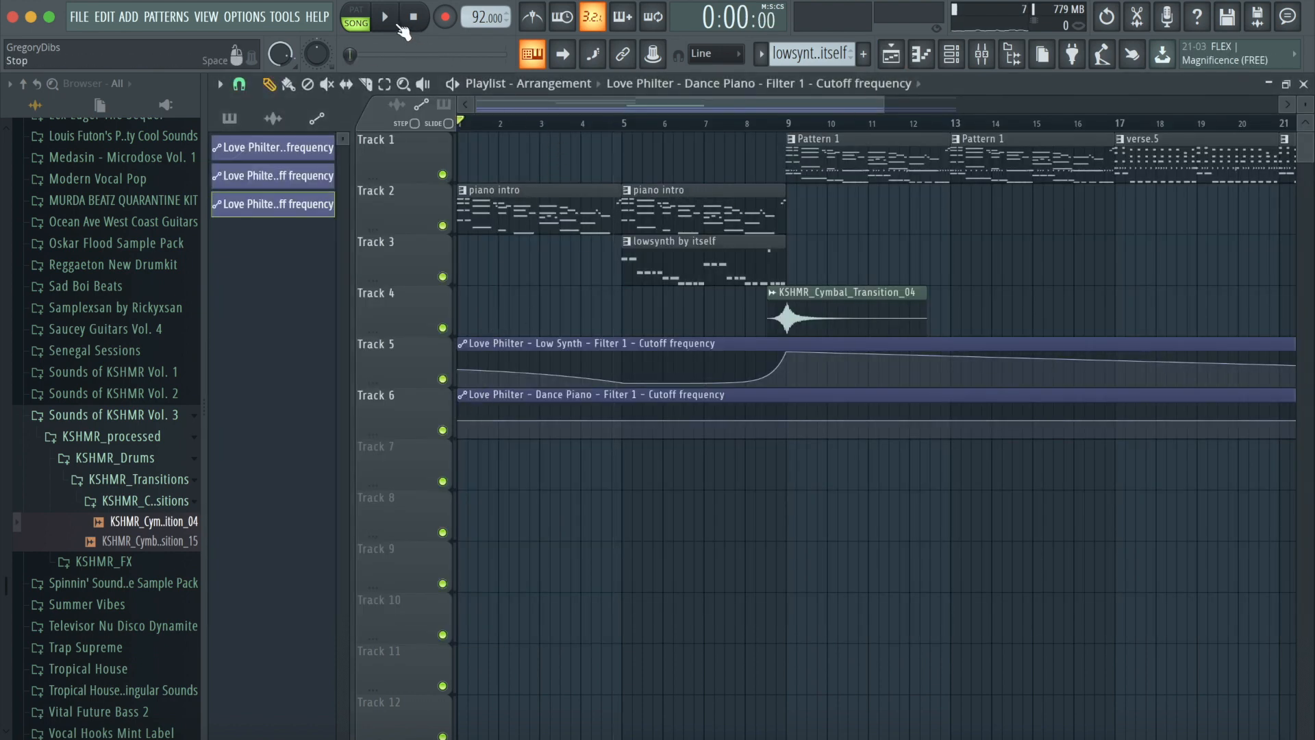
# - Shape the Dance Piano cutoff automation to start low, rise gradually from bar 5 and open fully at bar 9, playing it back
pyautogui.click(395, 25)
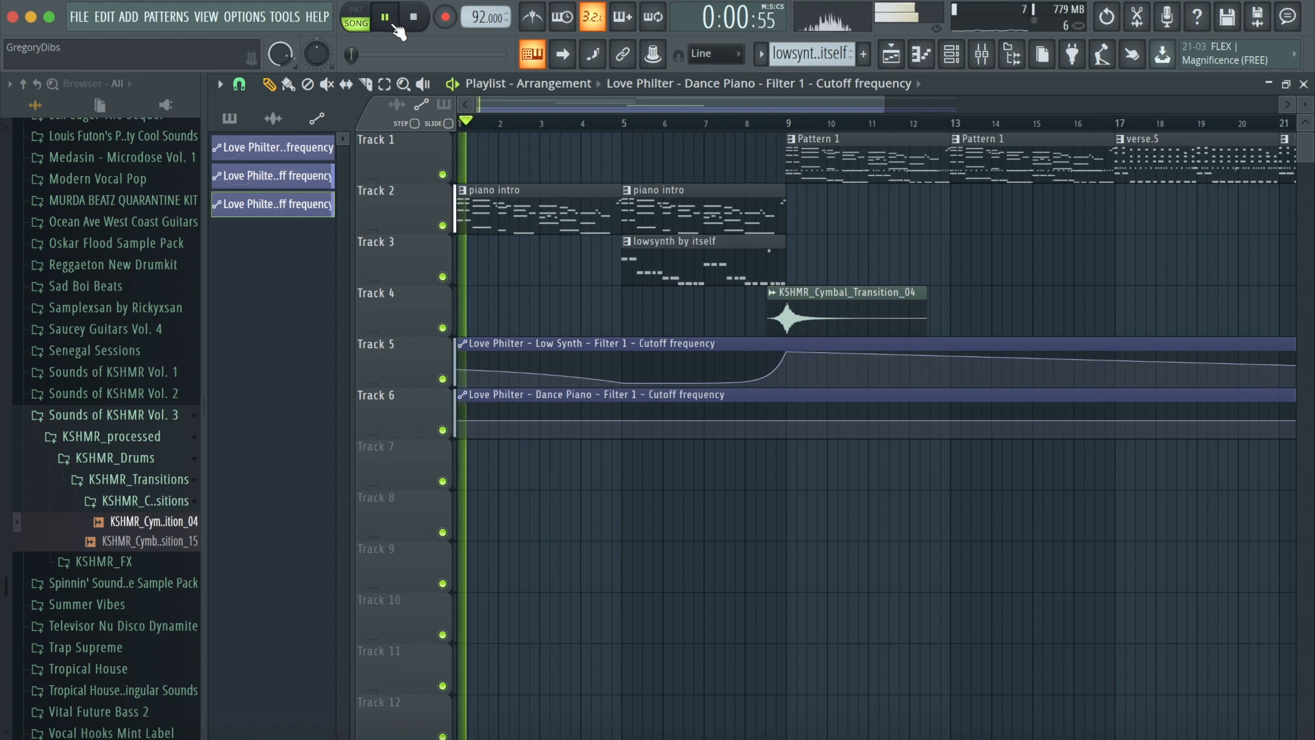
pyautogui.moveTo(456, 420); pyautogui.dragTo(461, 430)
pyautogui.rightClick(624, 423)
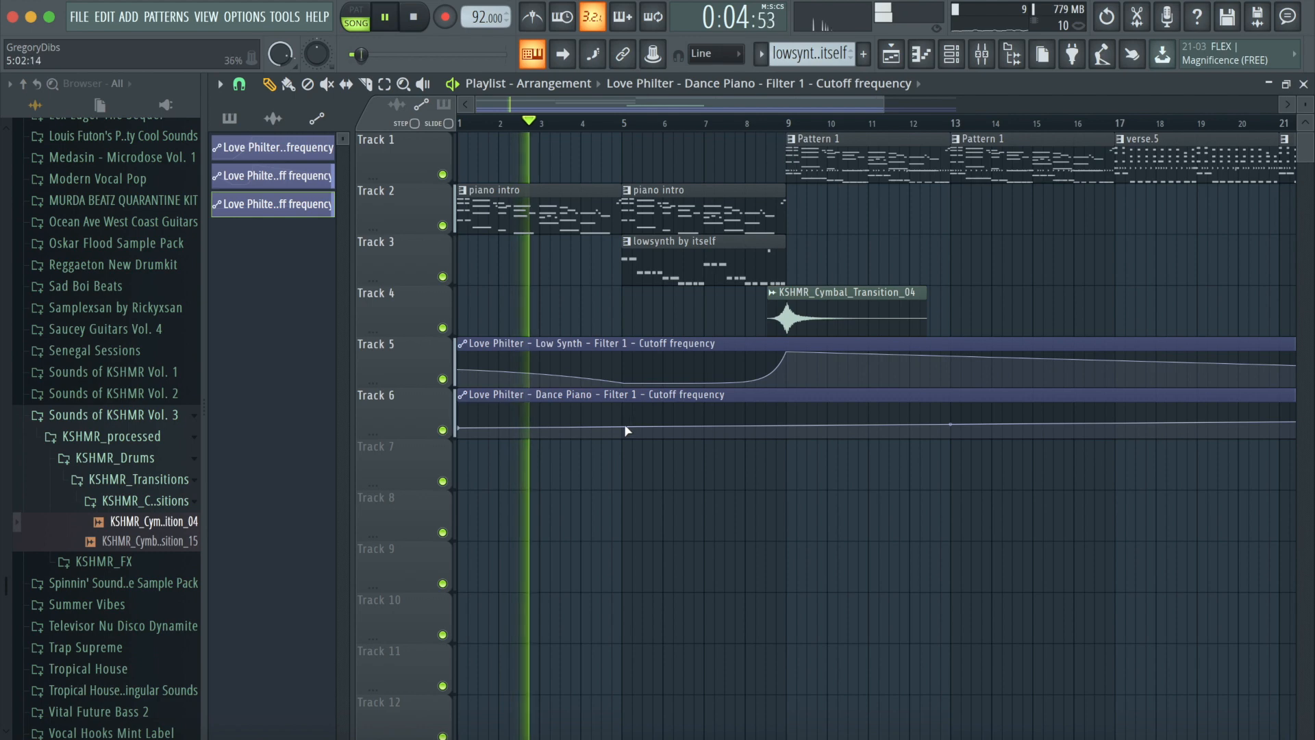
pyautogui.moveTo(623, 426); pyautogui.dragTo(622, 415)
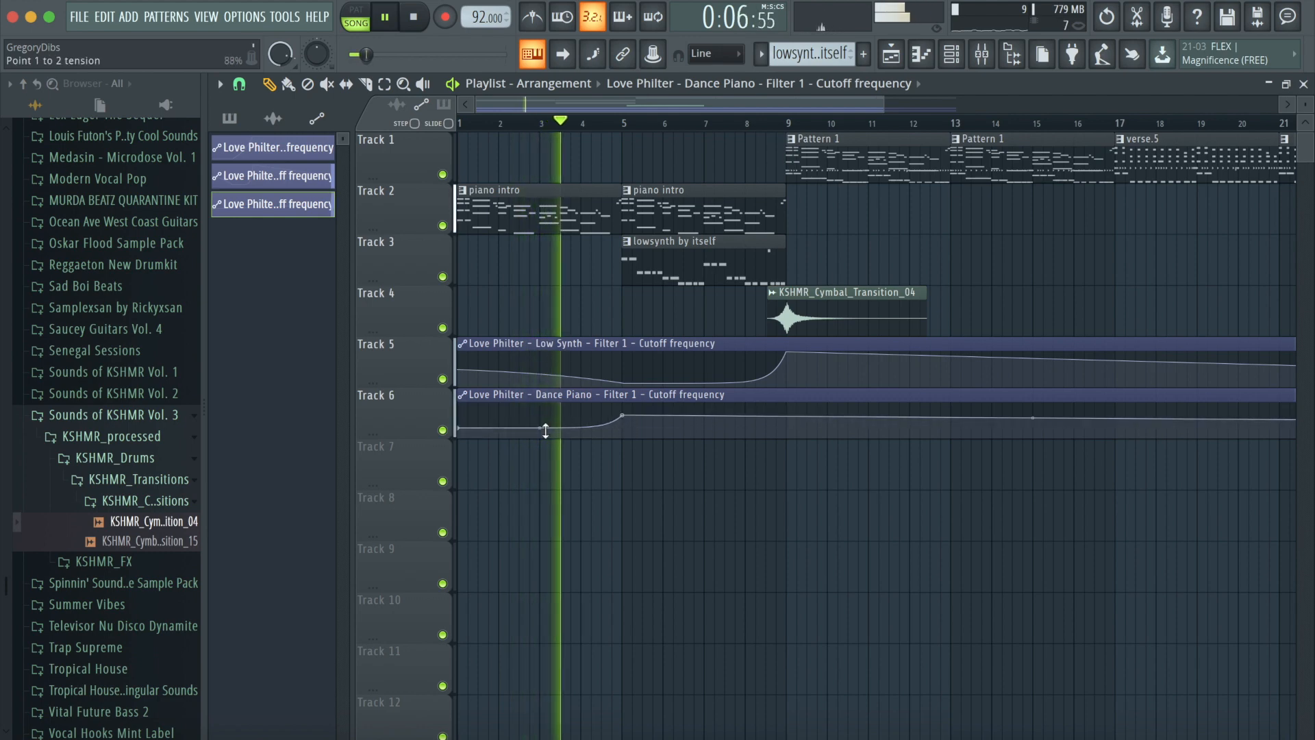
pyautogui.rightClick(787, 405)
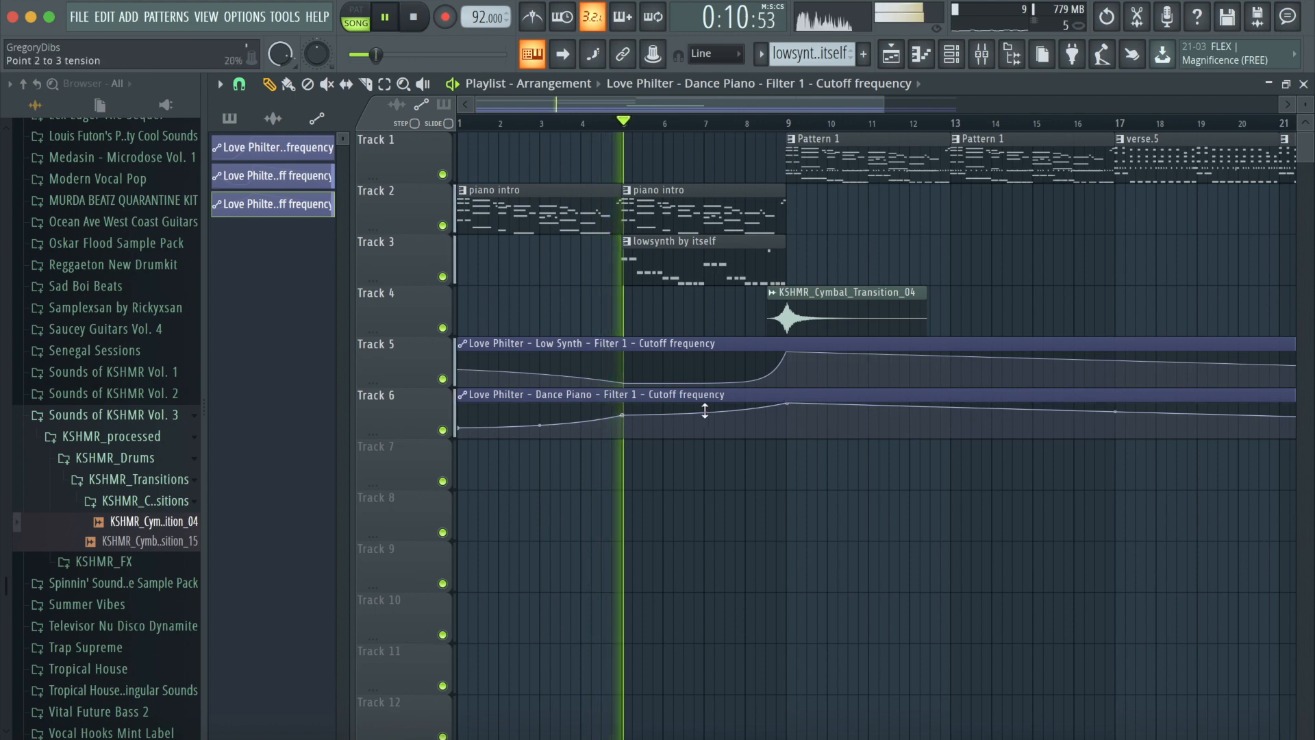
pyautogui.moveTo(705, 411); pyautogui.dragTo(705, 428)
pyautogui.moveTo(622, 415); pyautogui.dragTo(621, 419)
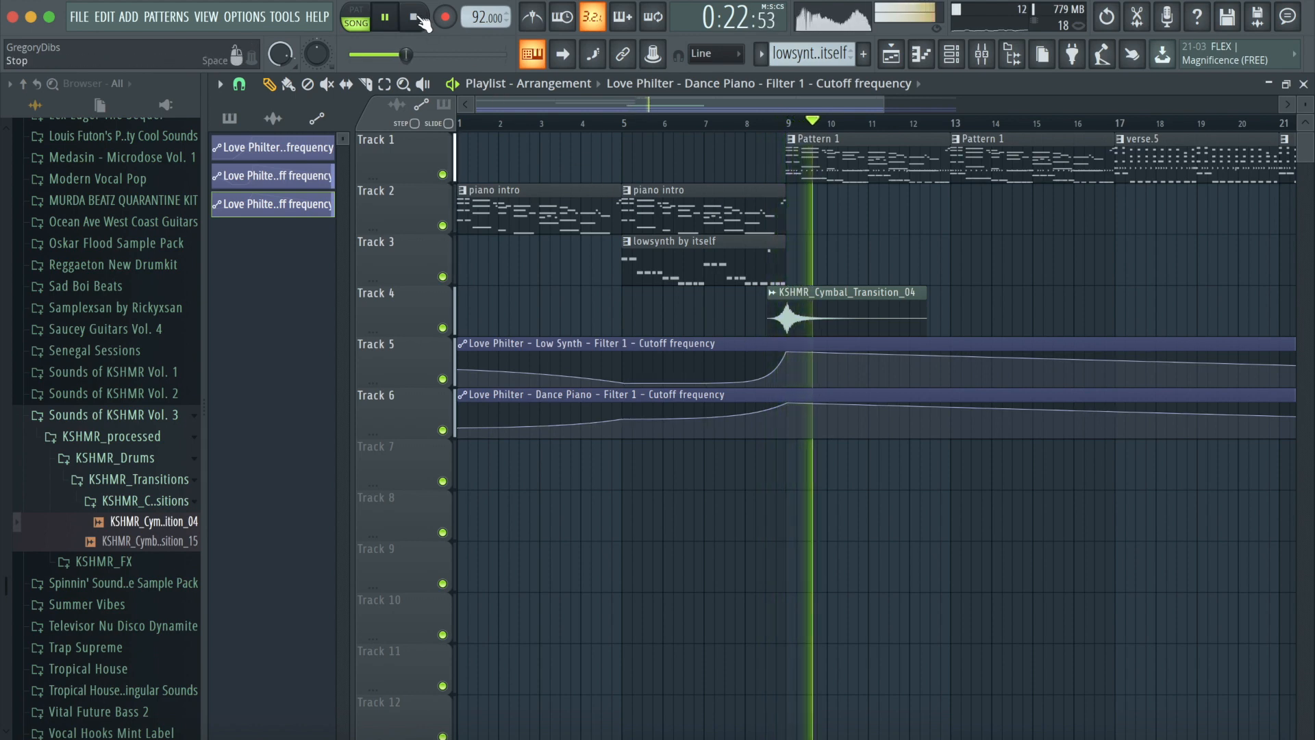
pyautogui.press('space')
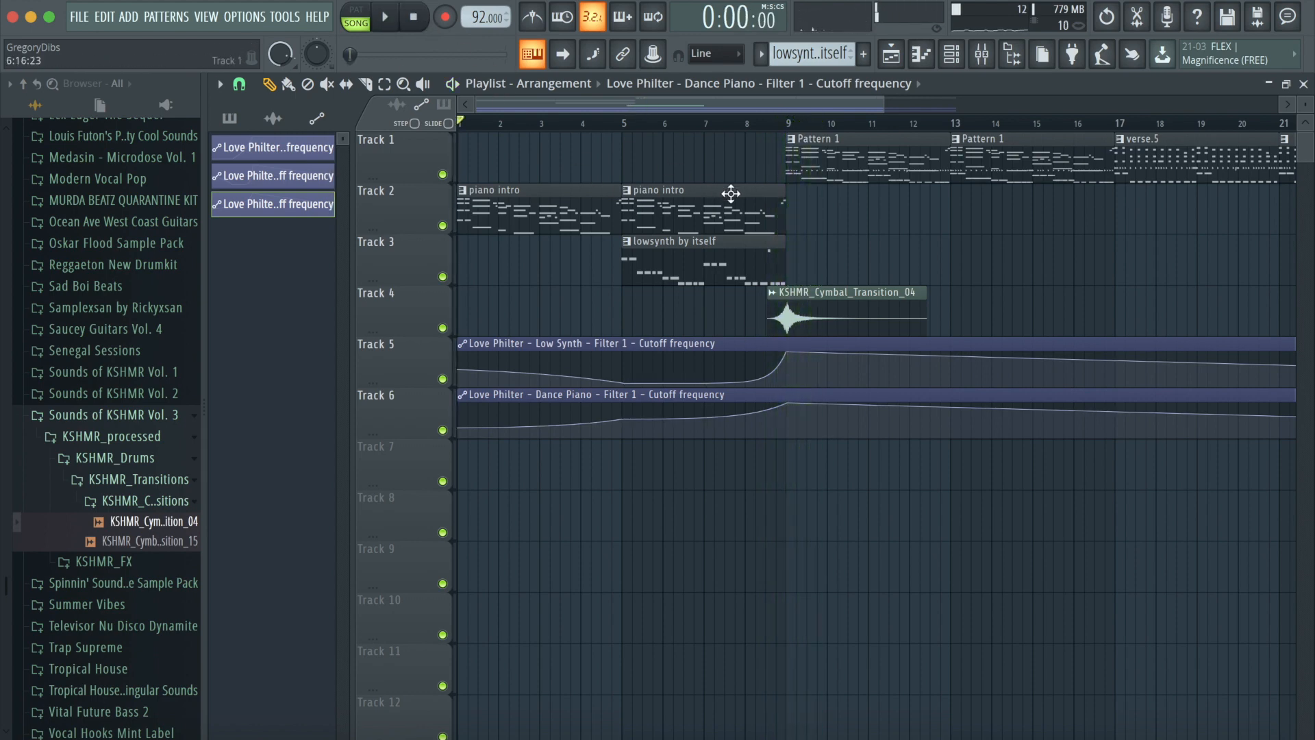
# - Create an automation clip for the Dance Piano's send level to Insert 37
pyautogui.click(984, 58)
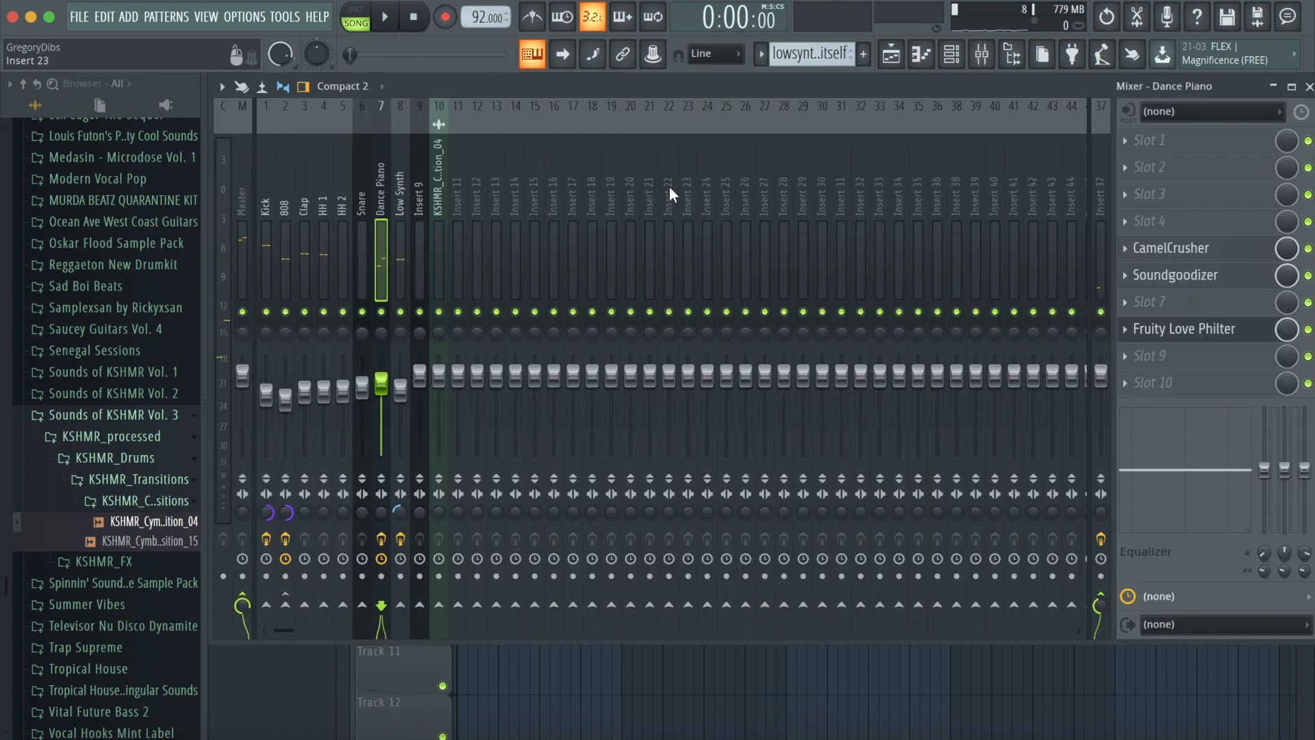
pyautogui.rightClick(1103, 605)
pyautogui.click(1173, 585)
# - Shape the Dance Piano to Insert 37 send automation to swell up toward bar 8 and drop off at bar 9, then play it back from bar 5
pyautogui.press('F5')
pyautogui.moveTo(619, 474); pyautogui.dragTo(625, 485)
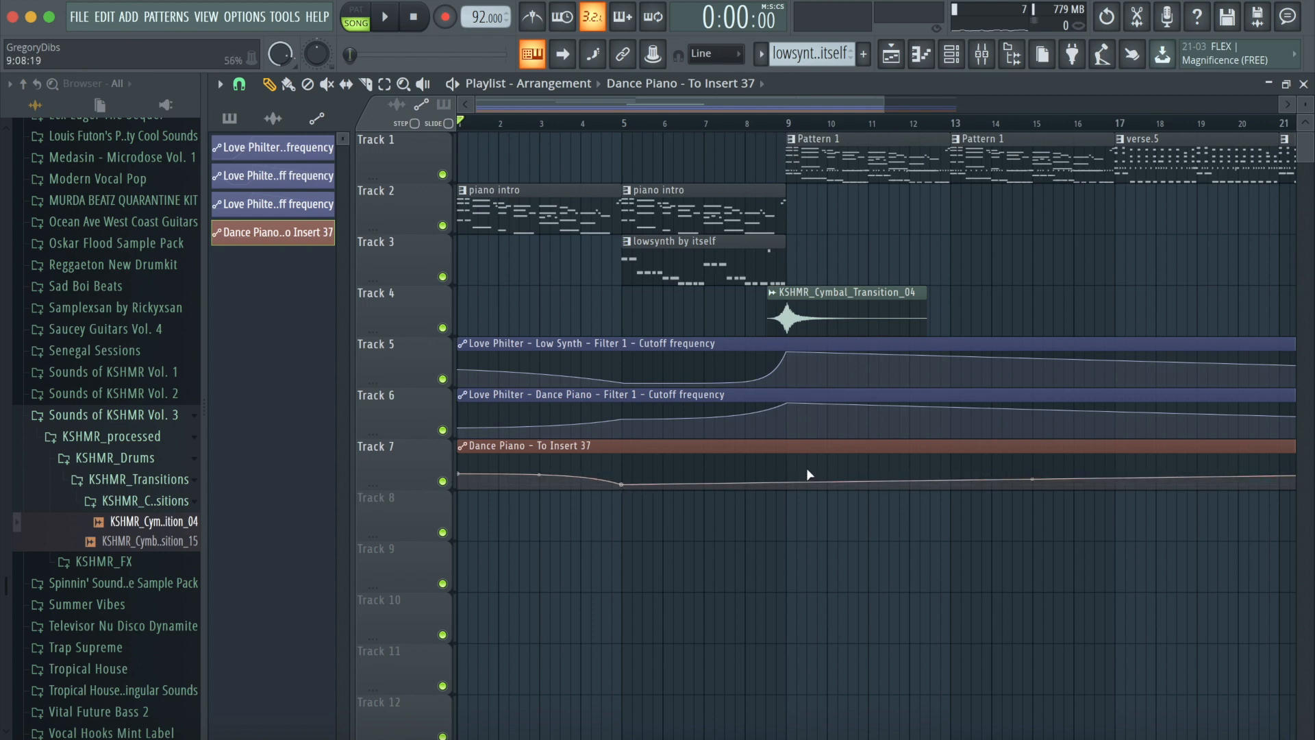
pyautogui.moveTo(793, 472)
pyautogui.mouseDown()
pyautogui.moveTo(749, 461)
pyautogui.moveTo(795, 480)
pyautogui.mouseUp()
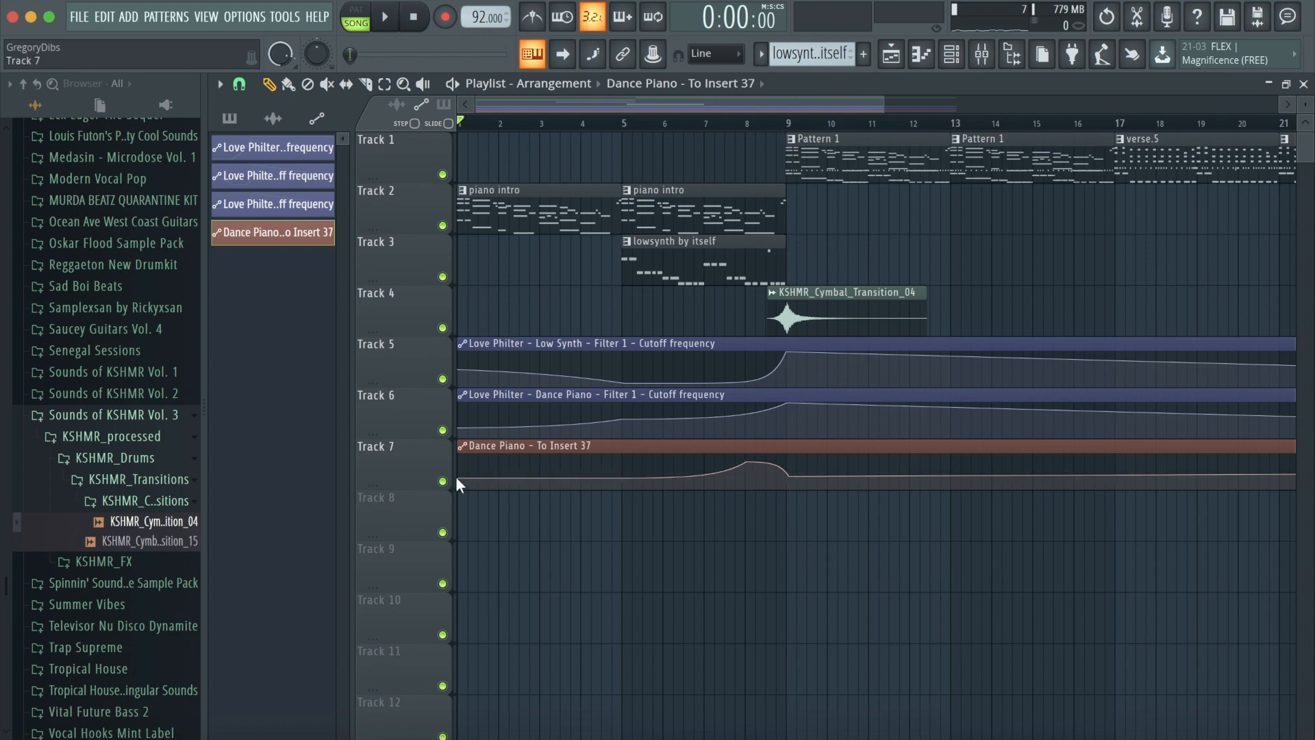
pyautogui.click(623, 125)
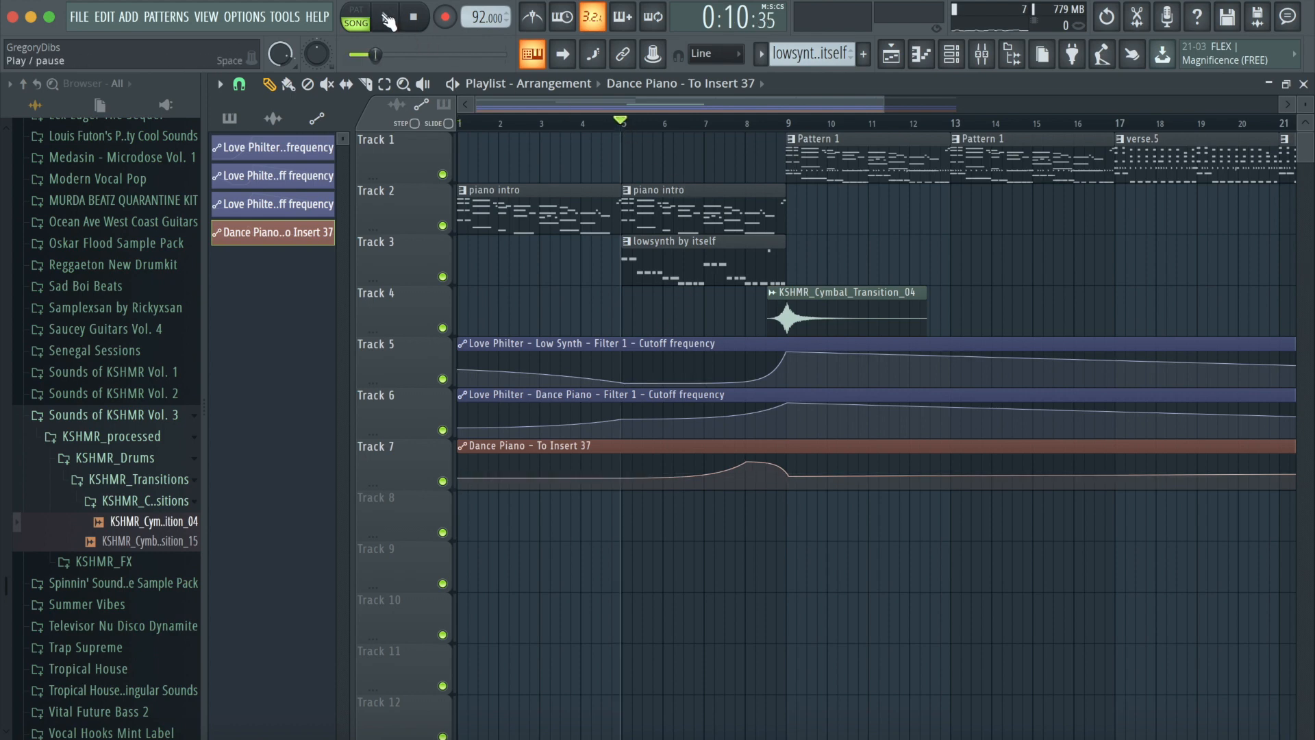
pyautogui.click(388, 20)
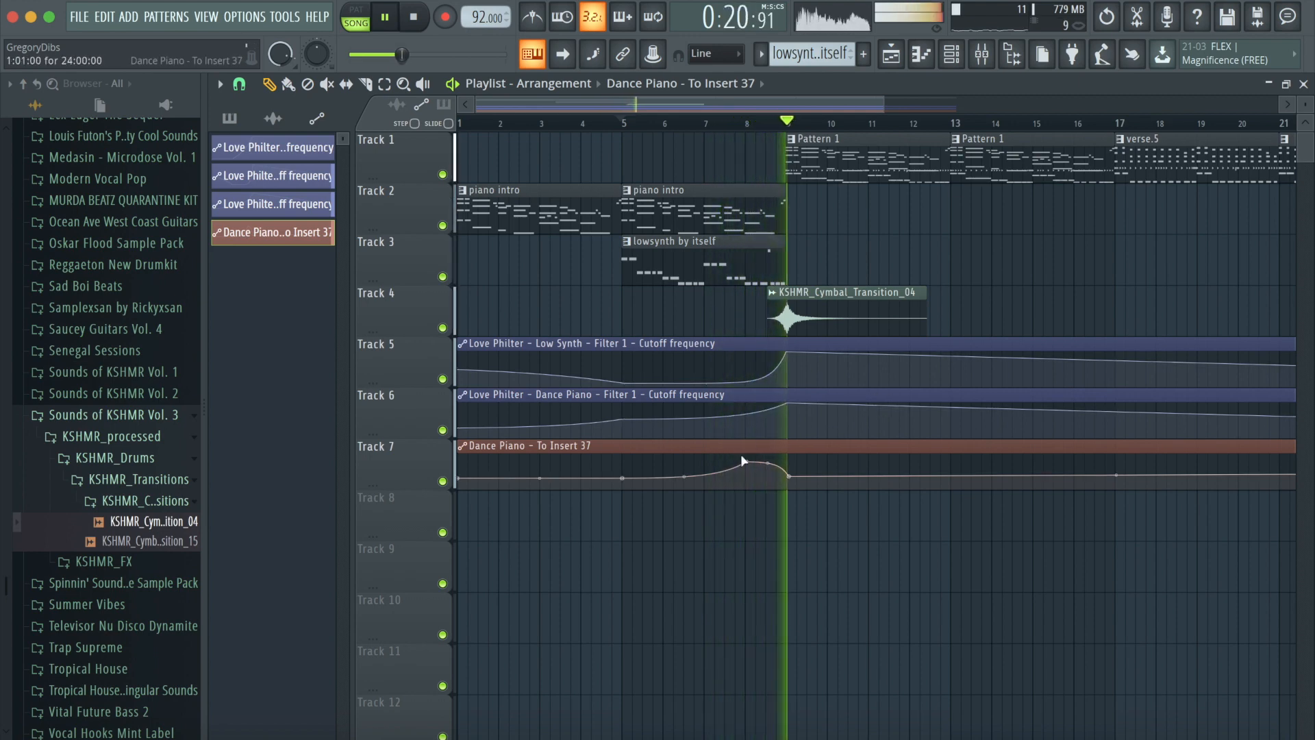
pyautogui.click(416, 21)
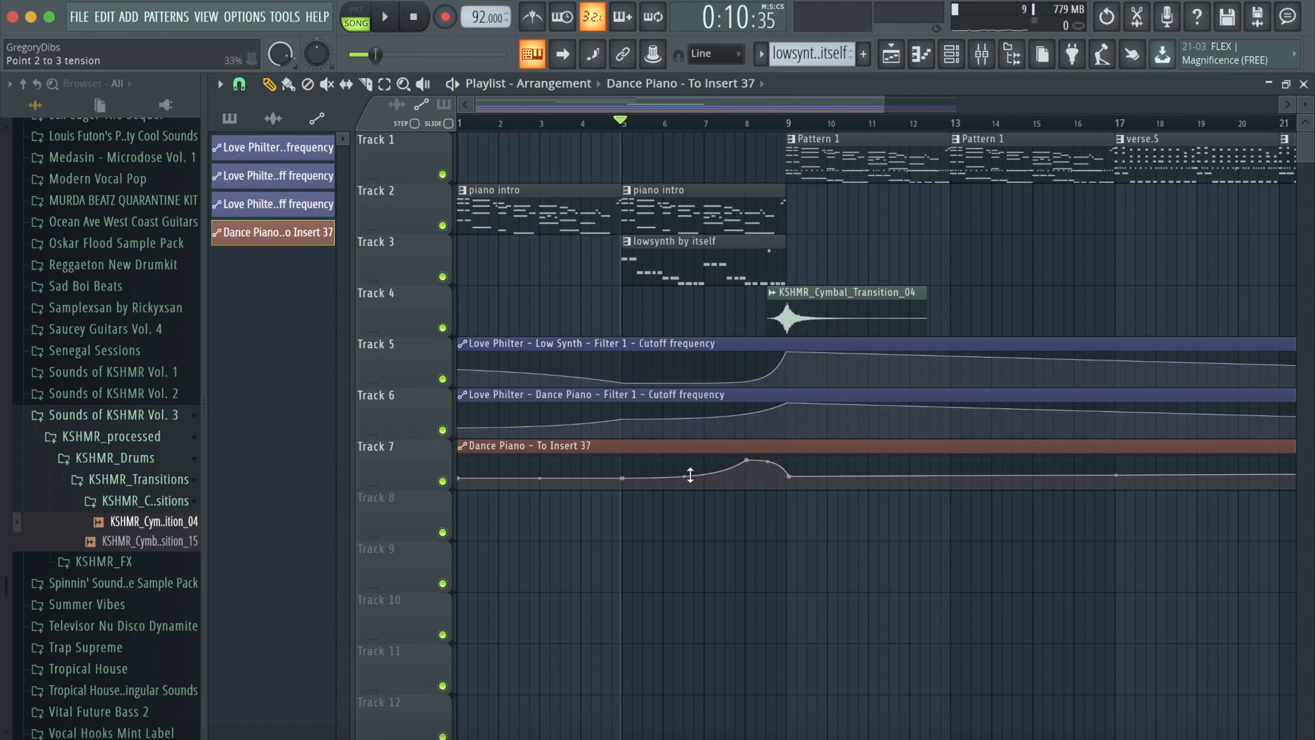
pyautogui.click(387, 21)
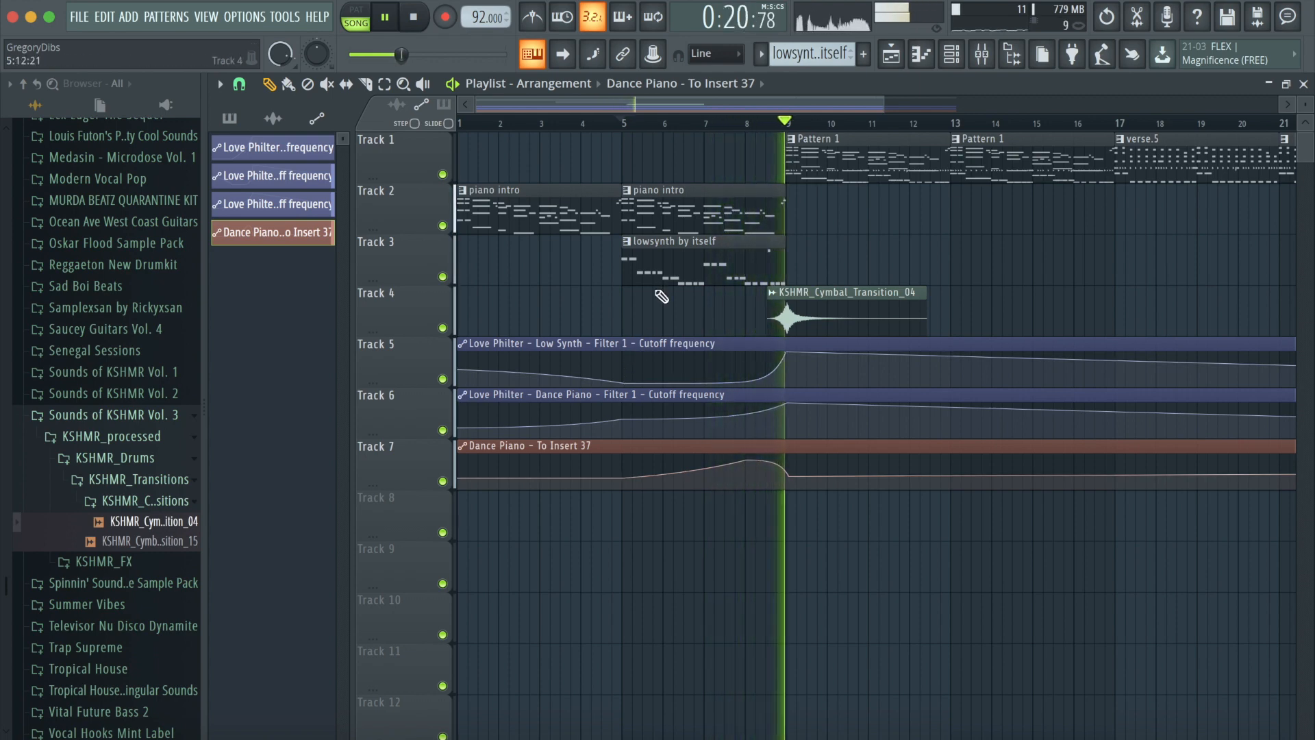
pyautogui.click(415, 21)
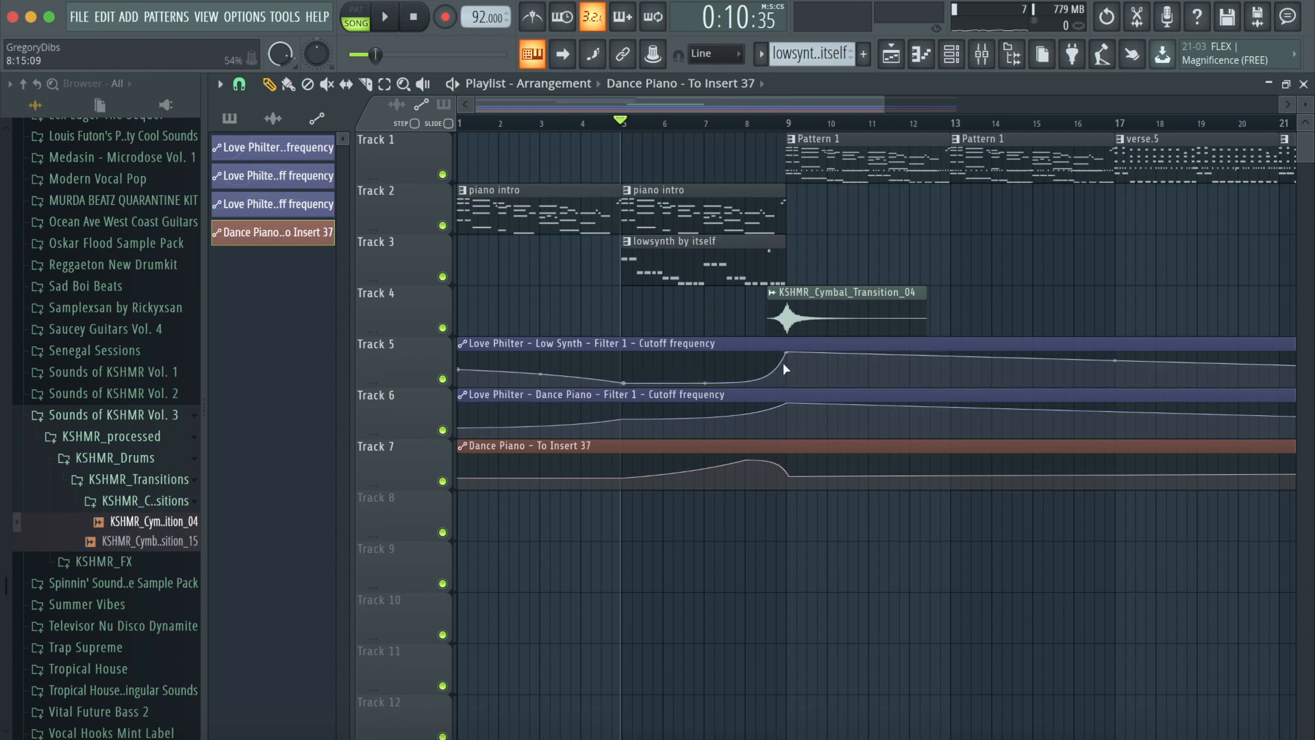
# - Add Fruity Delay 2 to effect slot 7 on the Dance Piano mixer insert
pyautogui.click(982, 57)
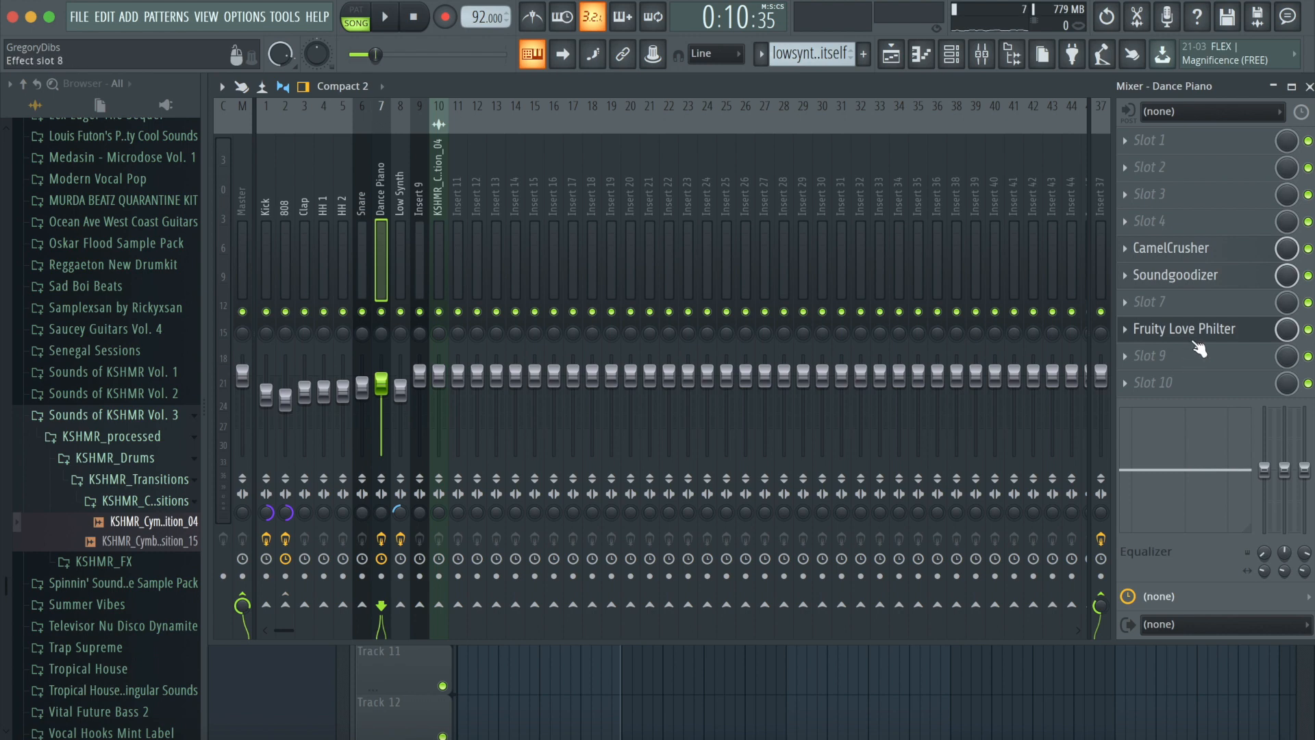
pyautogui.click(1141, 305)
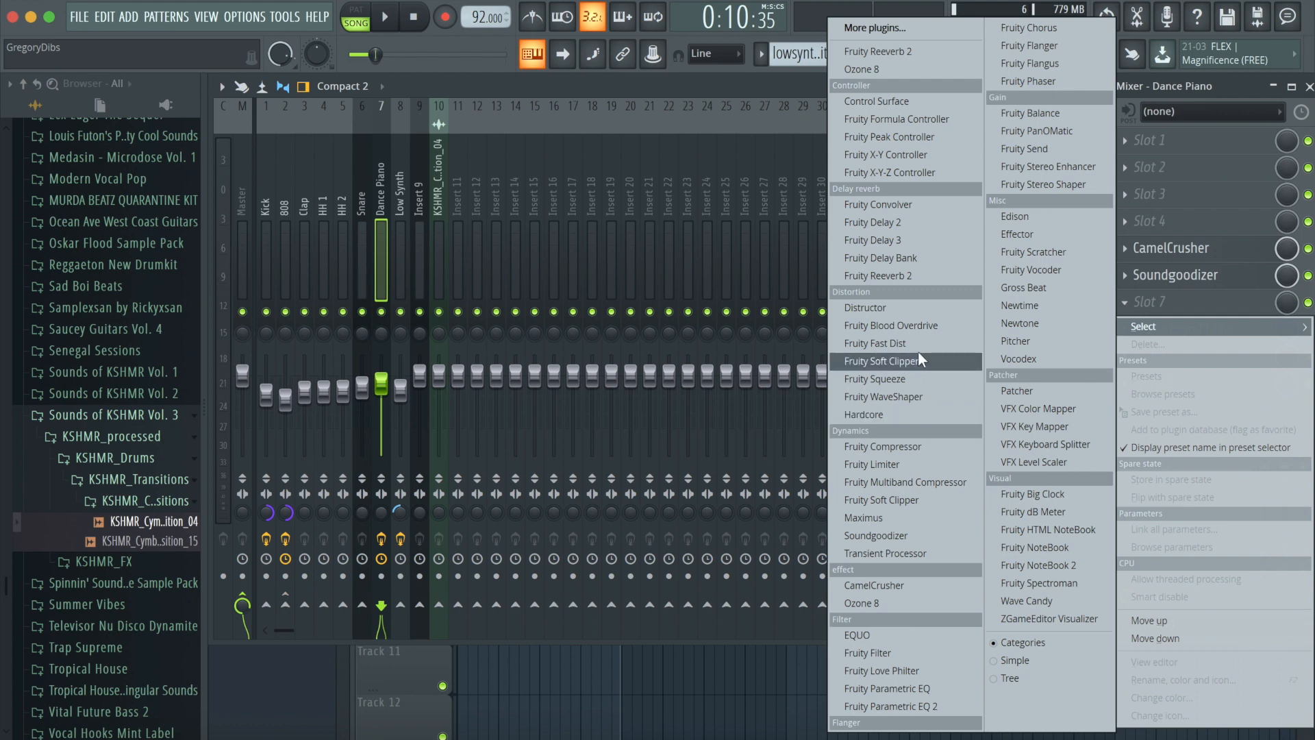
pyautogui.click(873, 239)
pyautogui.click(1130, 304)
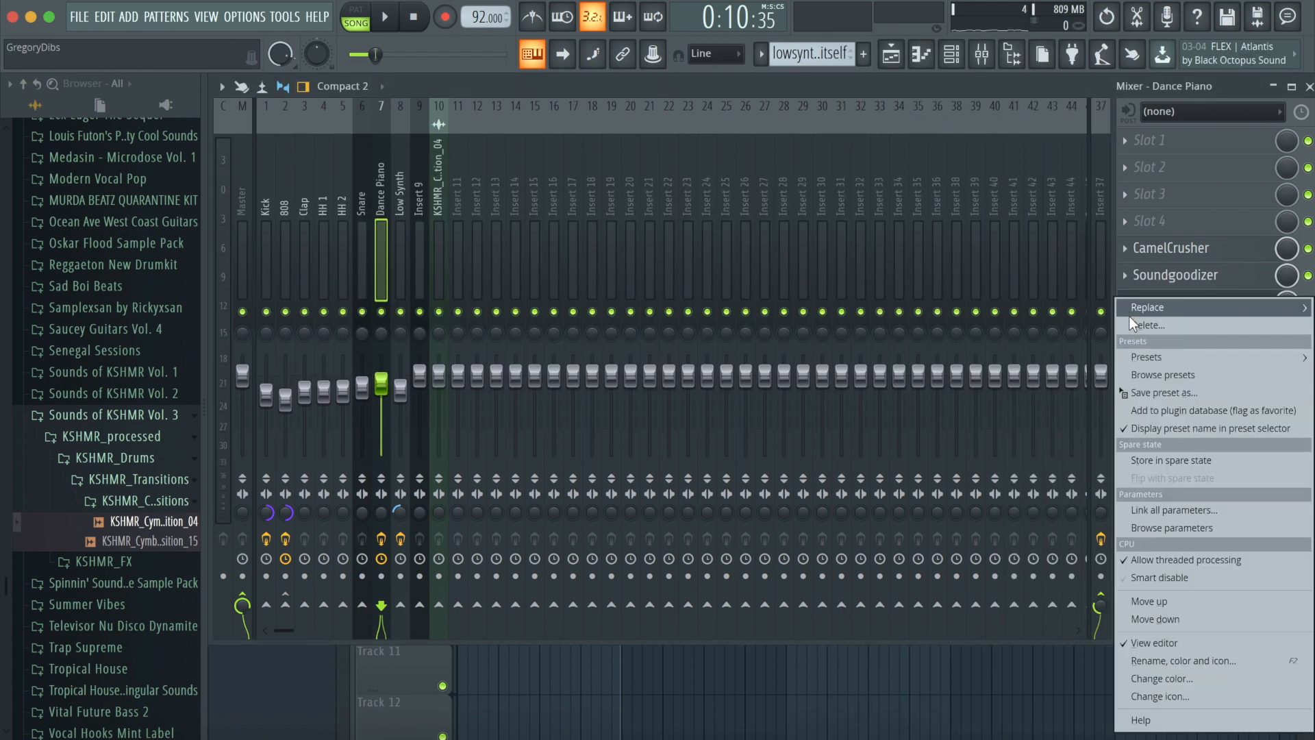
pyautogui.moveTo(1138, 314)
pyautogui.click(893, 223)
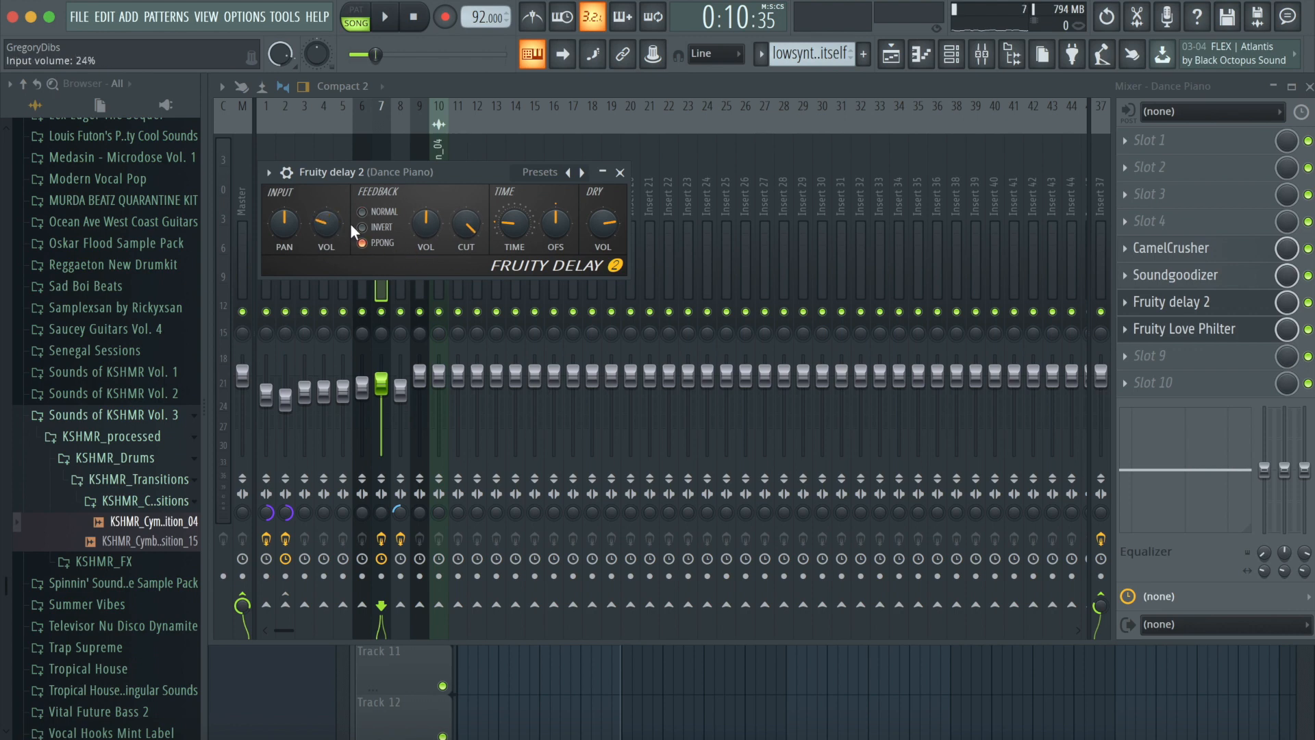
pyautogui.click(620, 172)
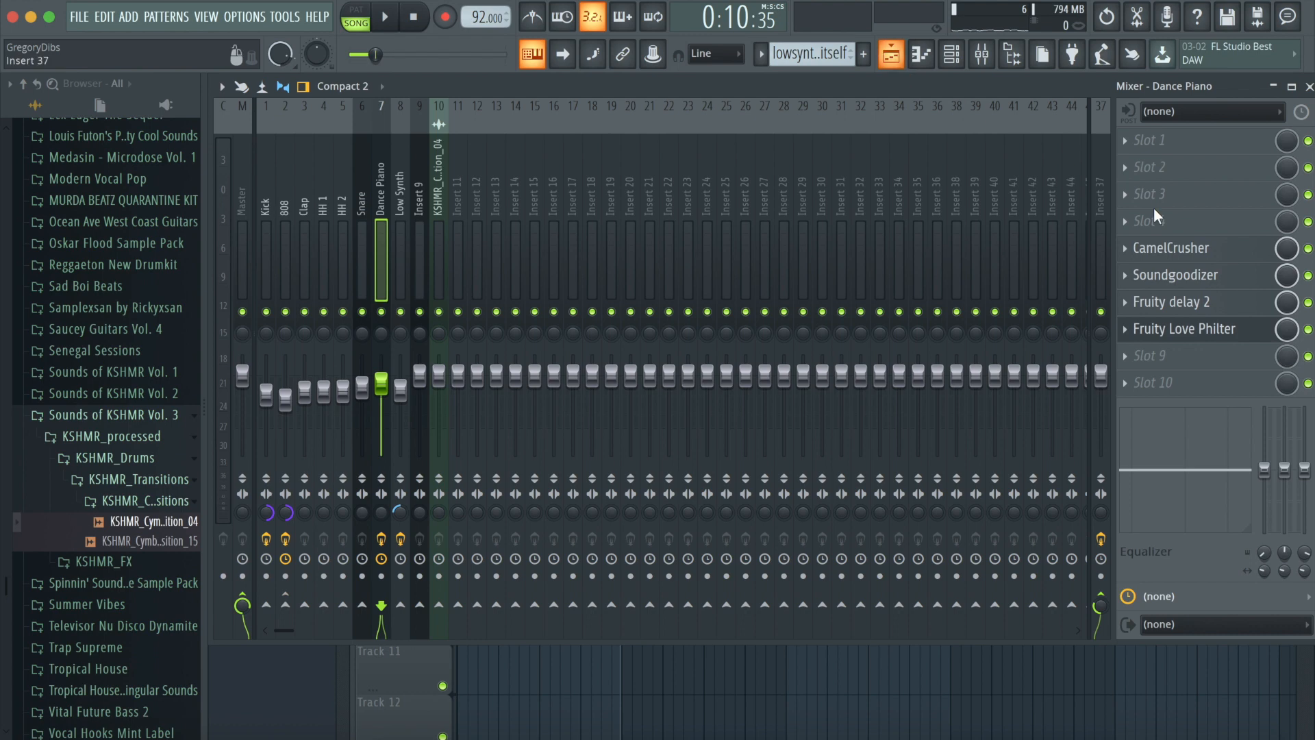
# - Automate Fruity Delay 2's mix level, shaping it to swell to a peak near bar 8 and fall to zero at bar 9 through the end
pyautogui.rightClick(1288, 329)
pyautogui.click(1282, 414)
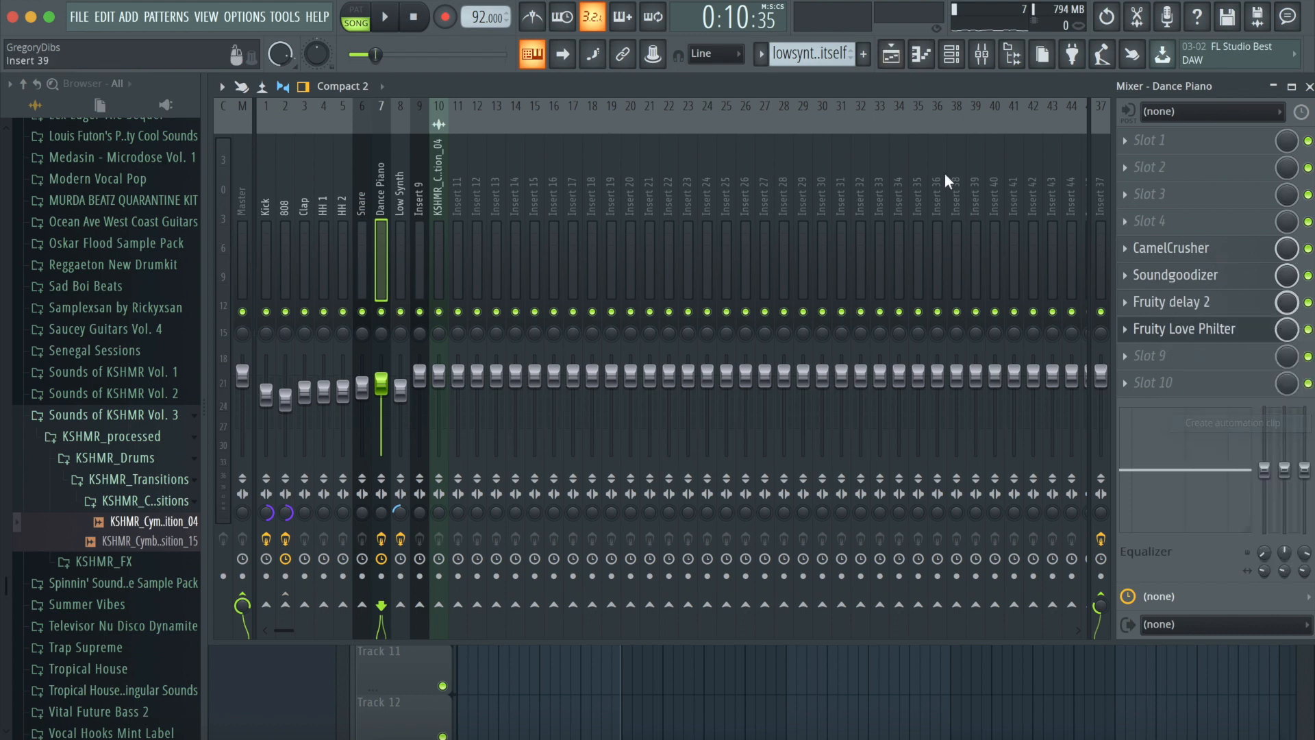
pyautogui.moveTo(621, 504); pyautogui.dragTo(621, 541)
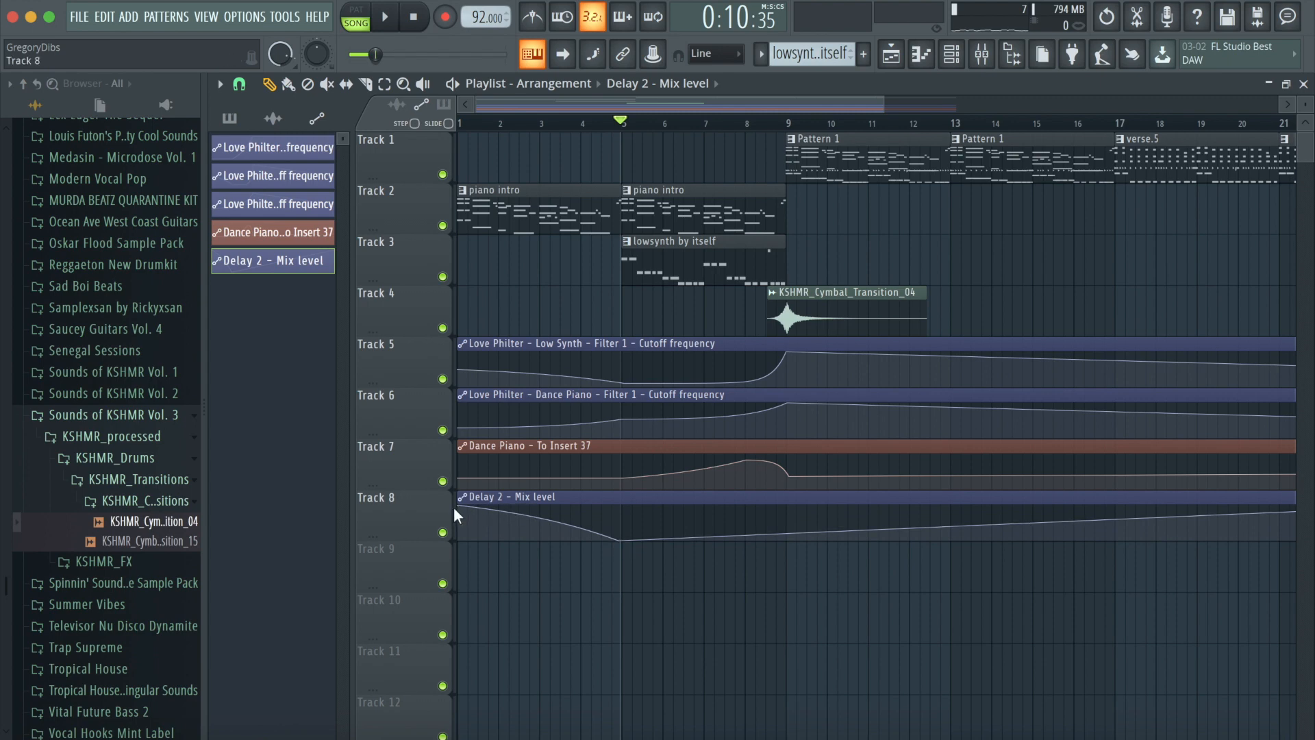
pyautogui.moveTo(458, 507); pyautogui.dragTo(447, 552)
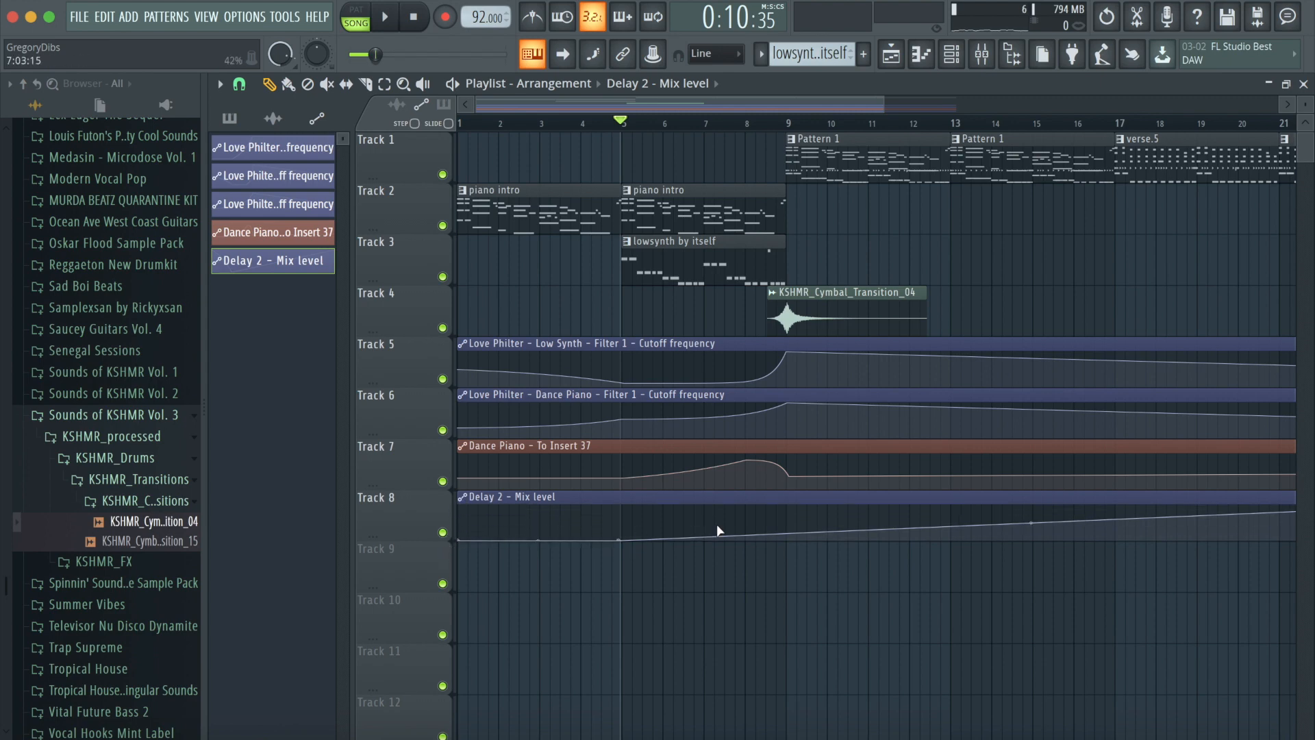
pyautogui.rightClick(743, 511)
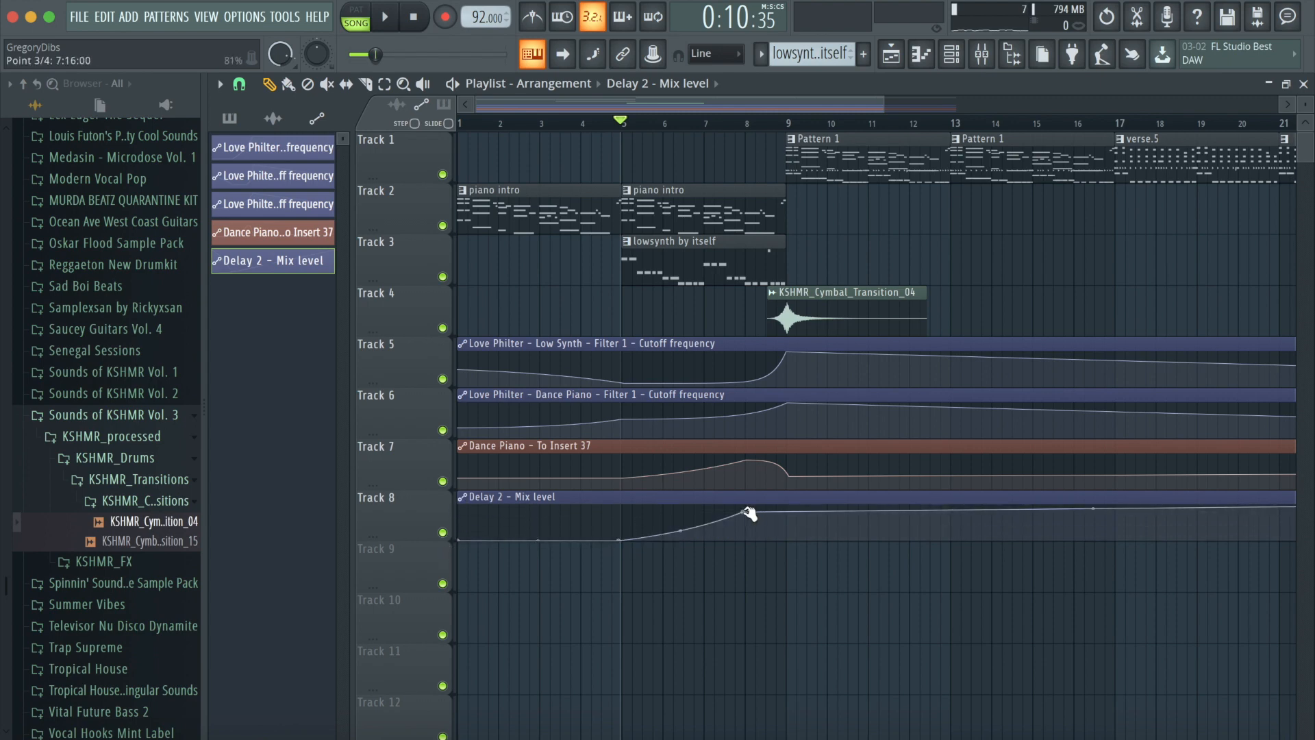
pyautogui.rightClick(787, 538)
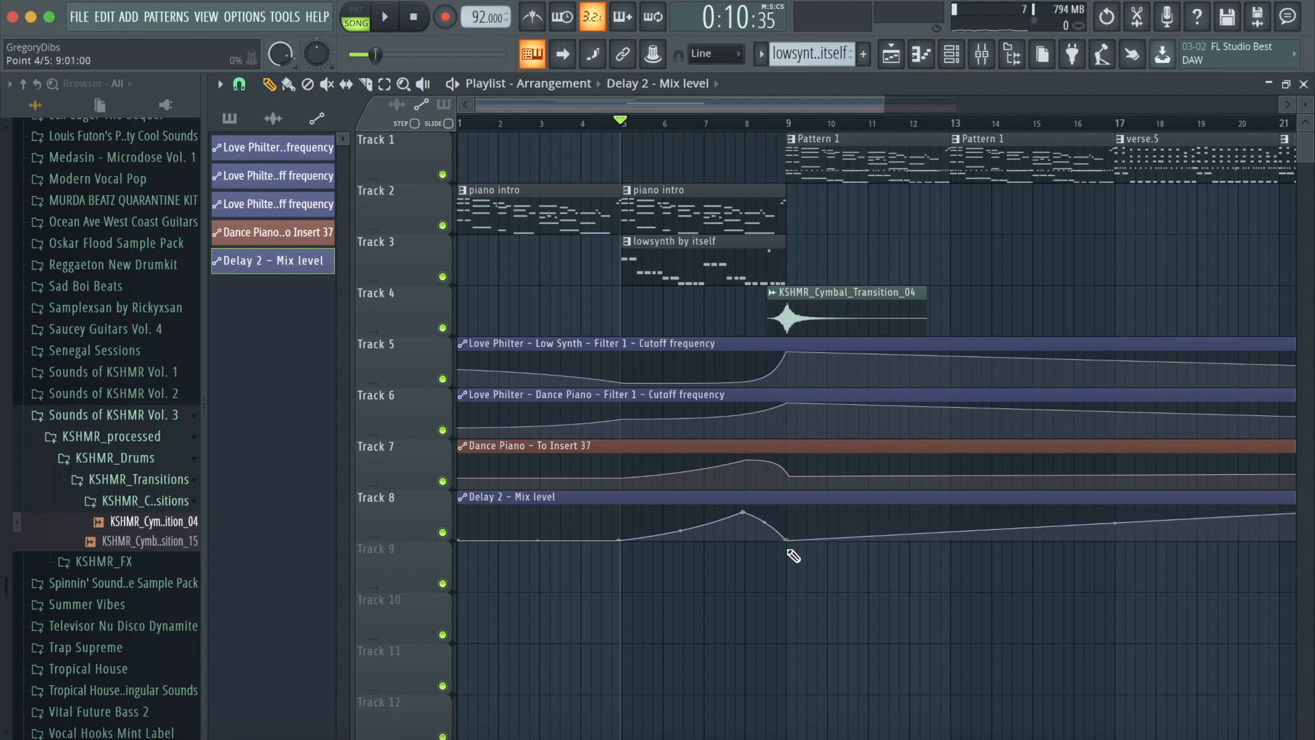
pyautogui.hscroll(5, 880, 171)
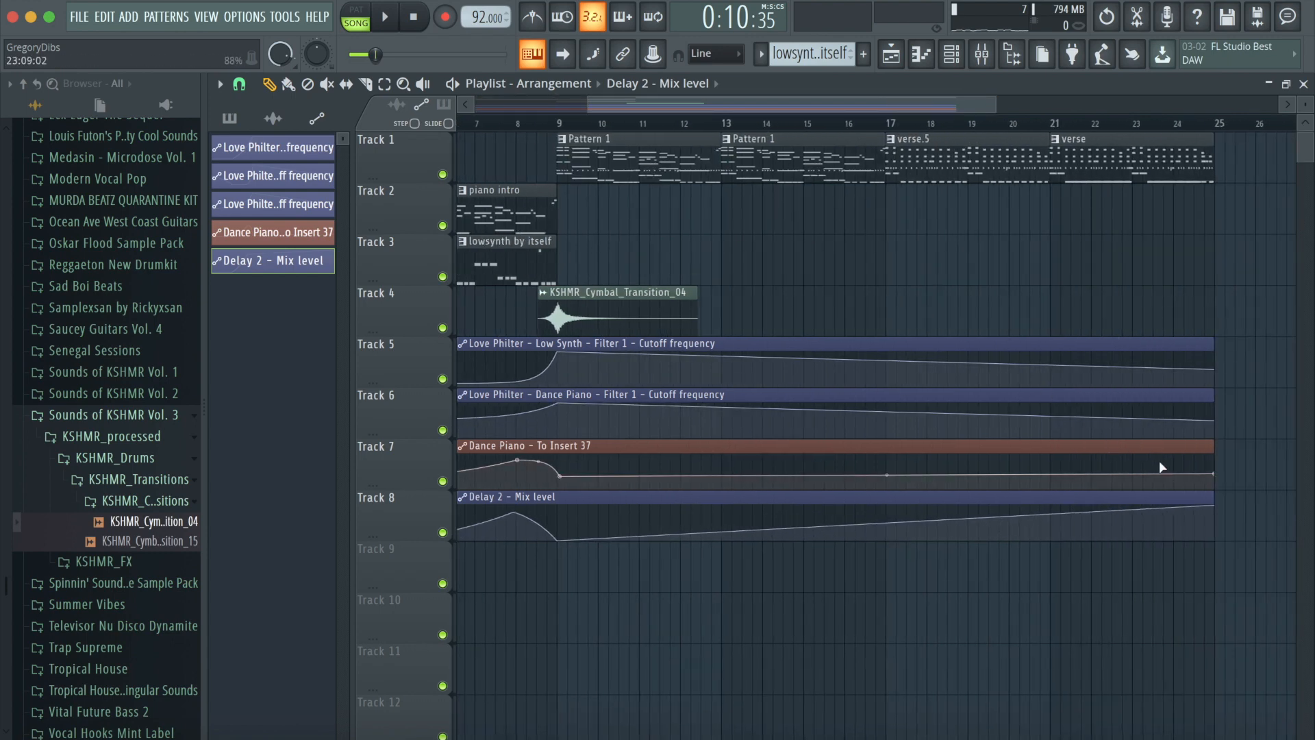
pyautogui.moveTo(1214, 504); pyautogui.dragTo(1220, 530)
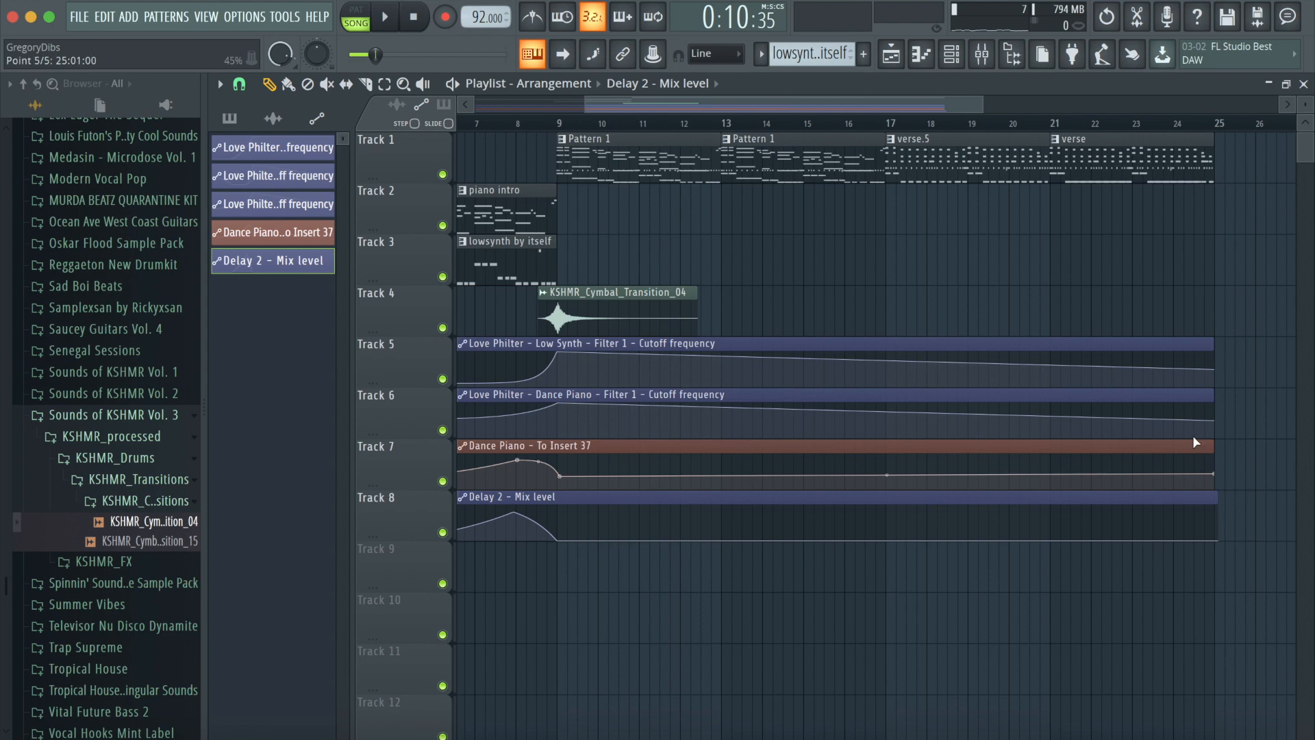
pyautogui.moveTo(1219, 416); pyautogui.dragTo(1220, 345)
pyautogui.moveTo(899, 106); pyautogui.dragTo(745, 125)
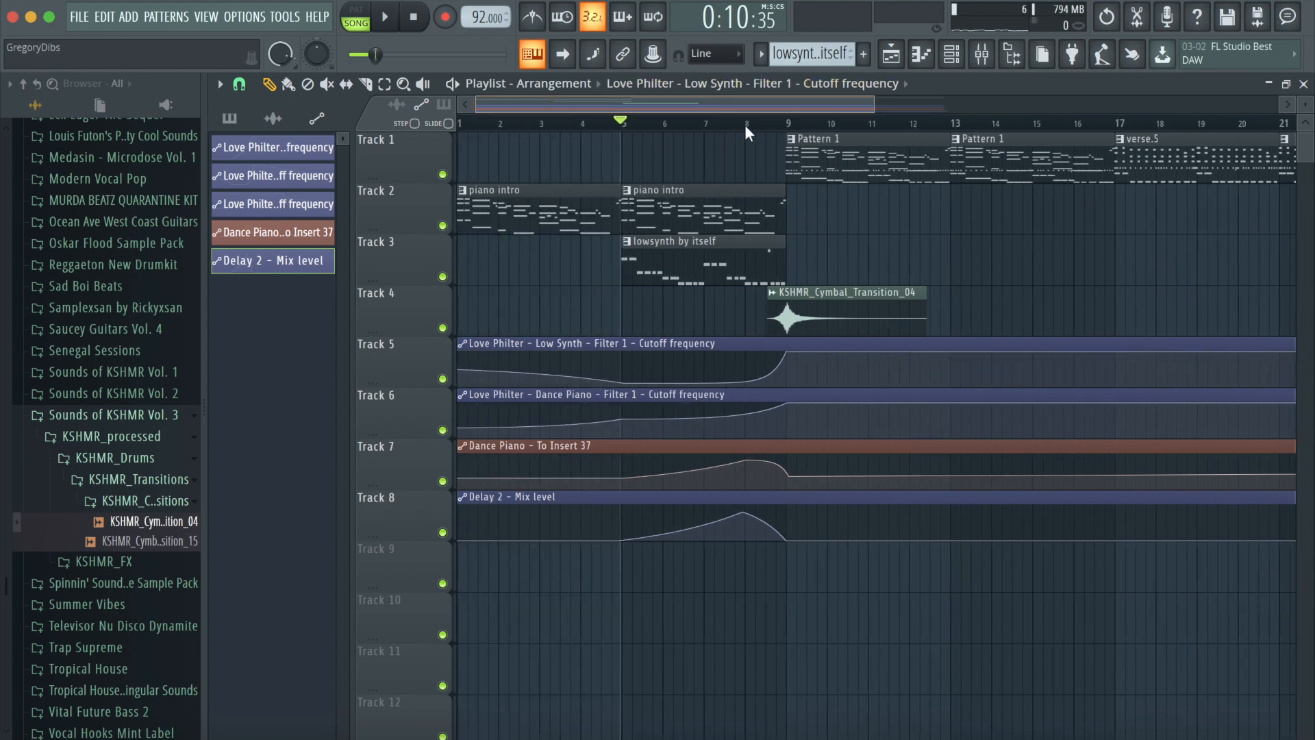
# - Open and close the Fruity Delay 2 editor on the Dance Piano insert
pyautogui.click(981, 54)
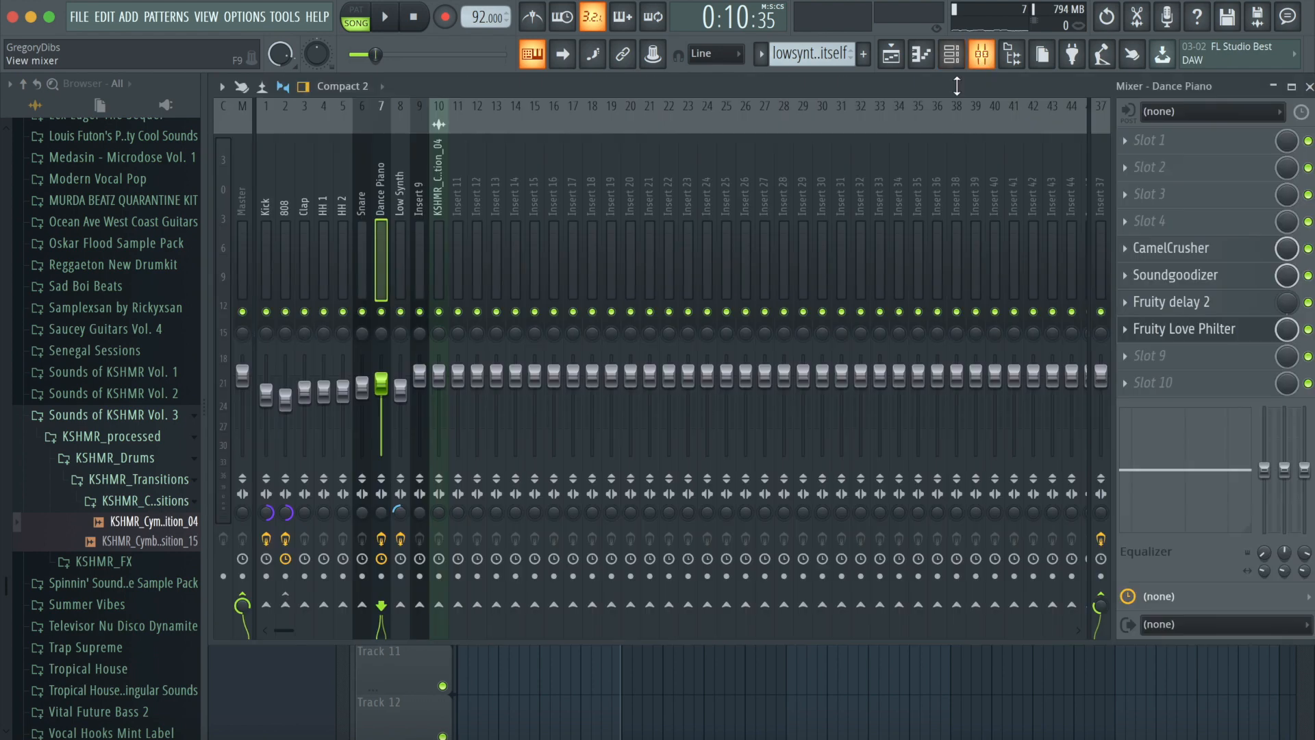
pyautogui.click(1189, 310)
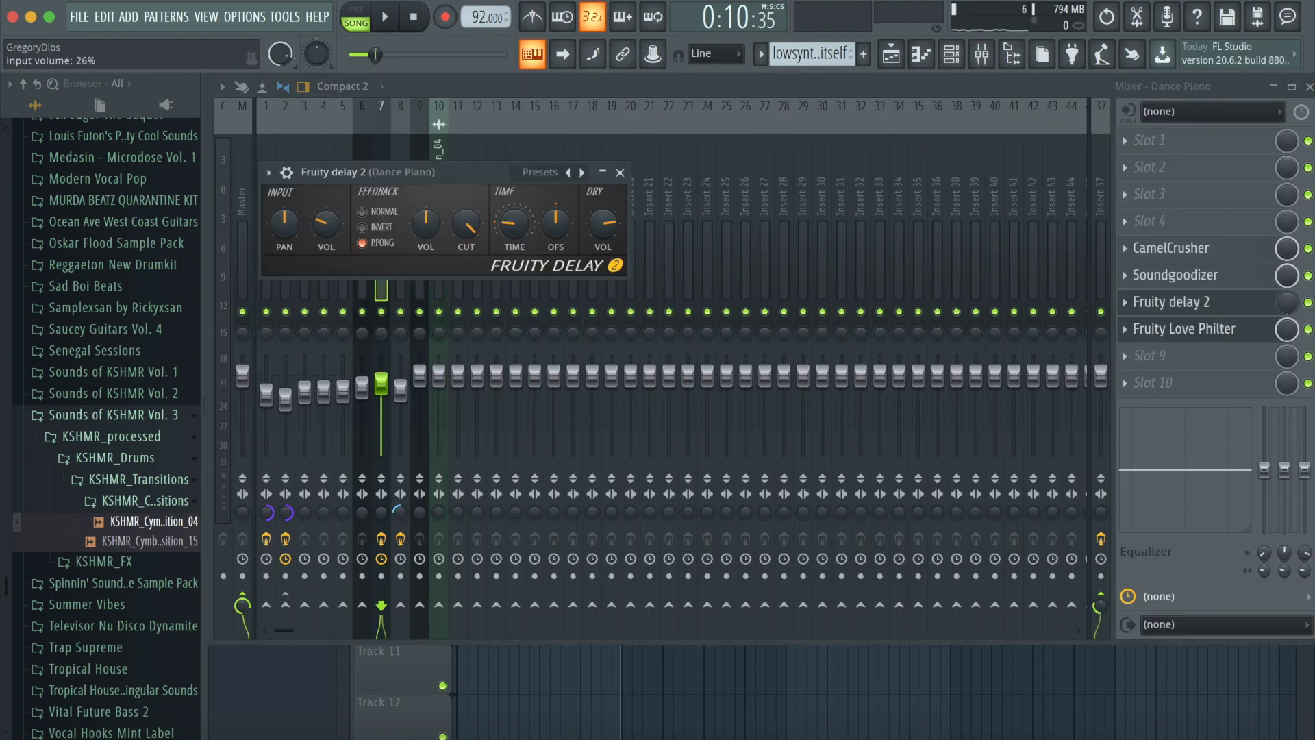
pyautogui.click(621, 173)
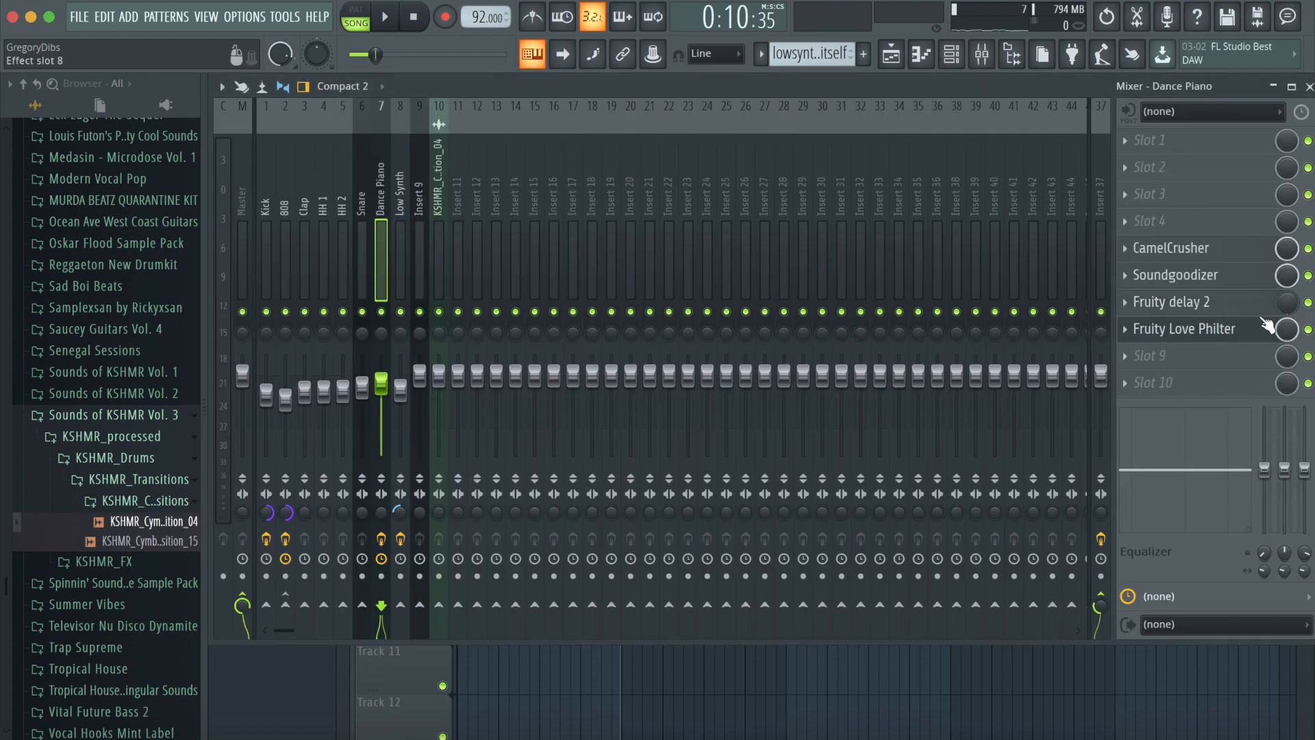
# - Play back the arrangement from bar 5 through the transition into the verse
pyautogui.click(891, 54)
pyautogui.press('space')
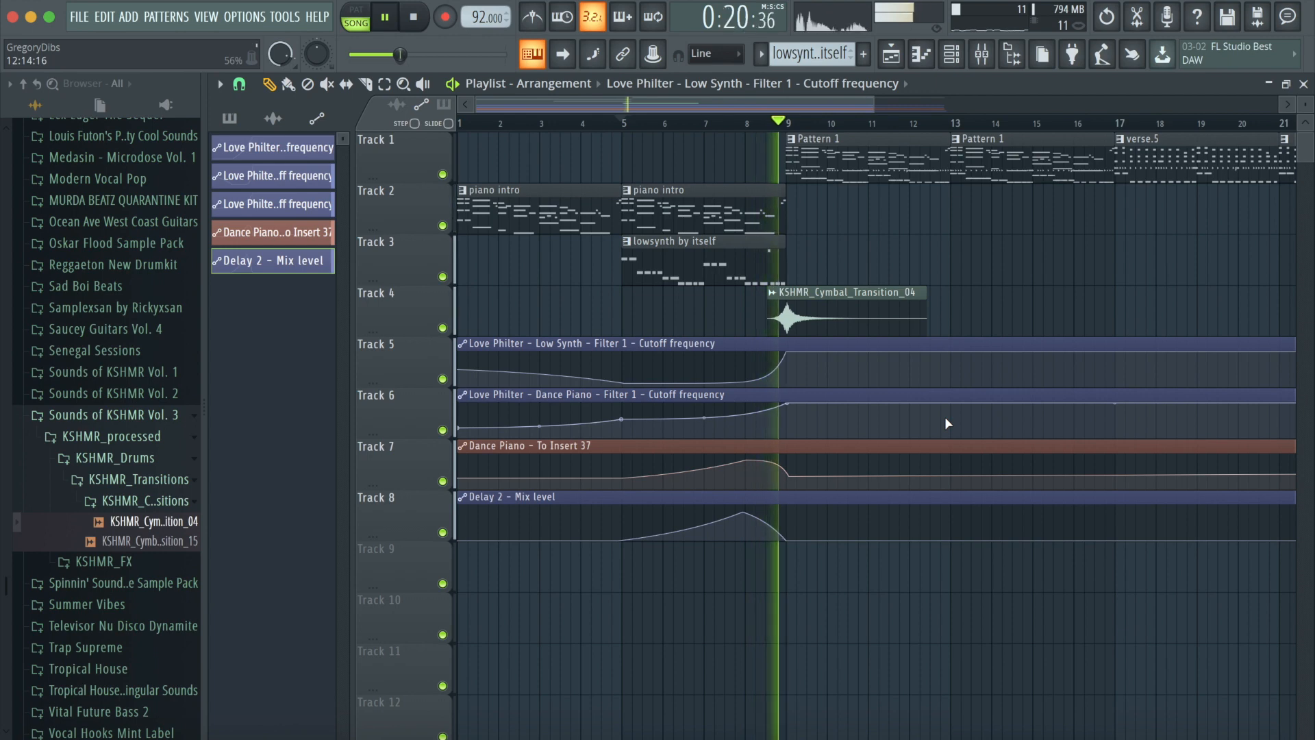
pyautogui.press('space')
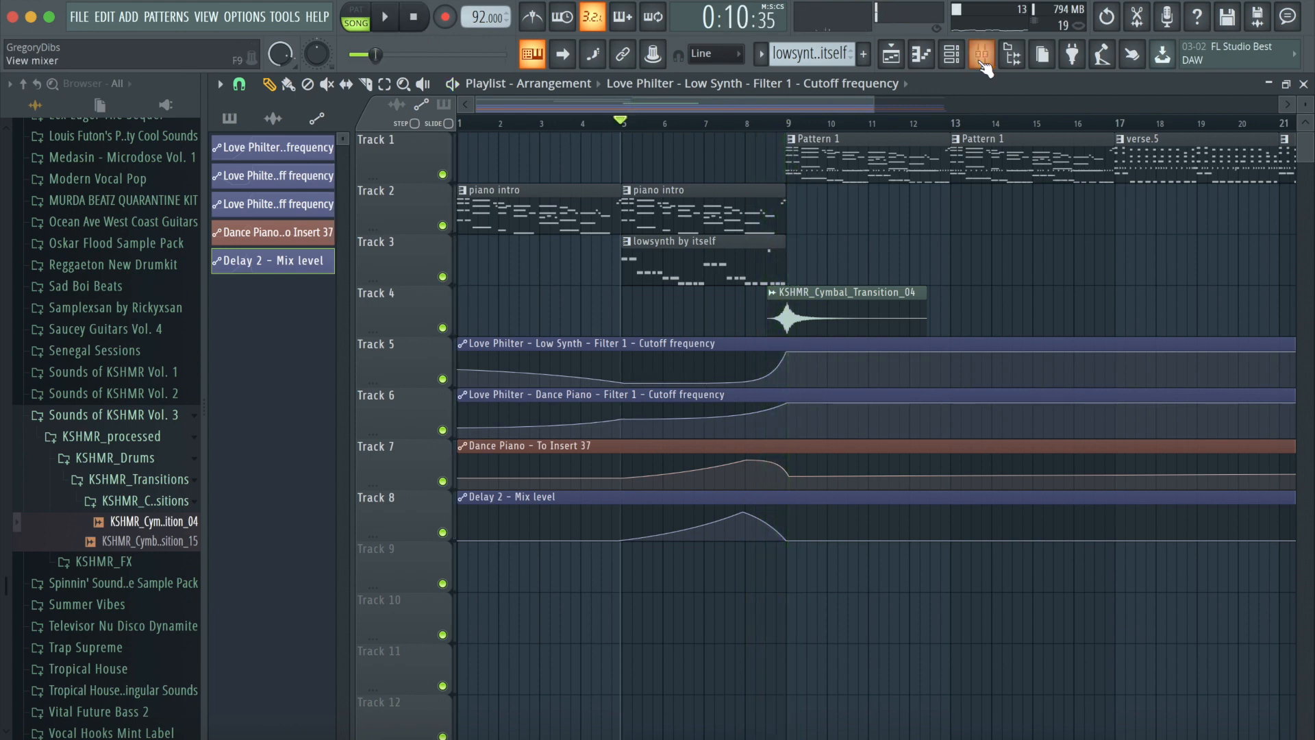
# - Reopen the mixer to view the Fruity Delay 2 editor on the Dance Piano insert, then return to the playlist
pyautogui.click(983, 60)
pyautogui.click(1232, 302)
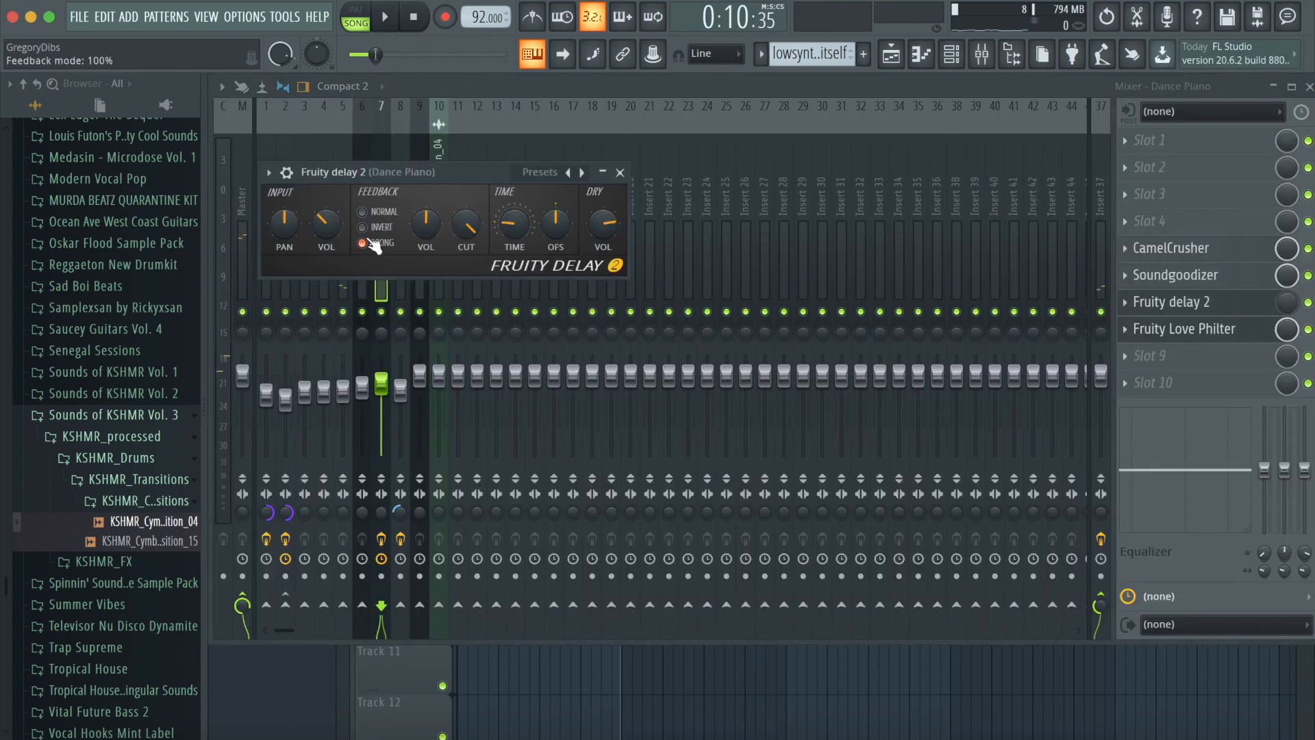
pyautogui.click(620, 172)
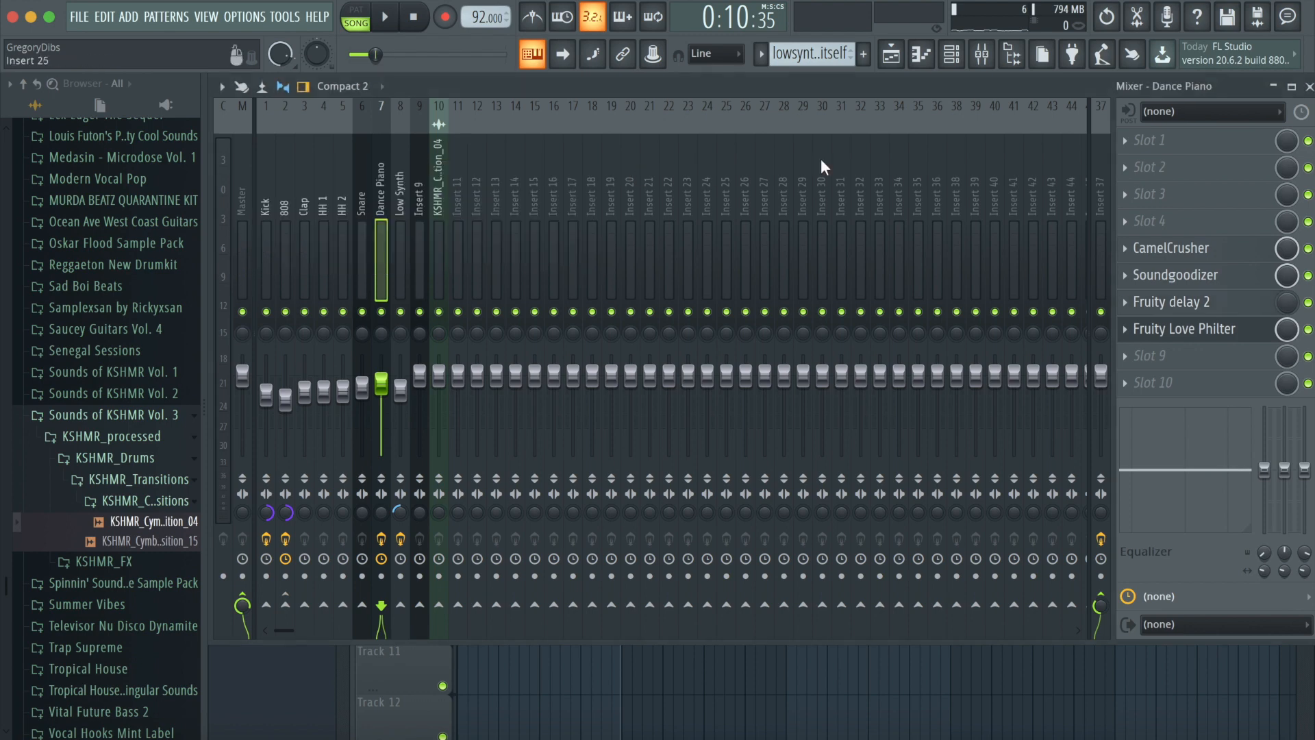
pyautogui.click(904, 60)
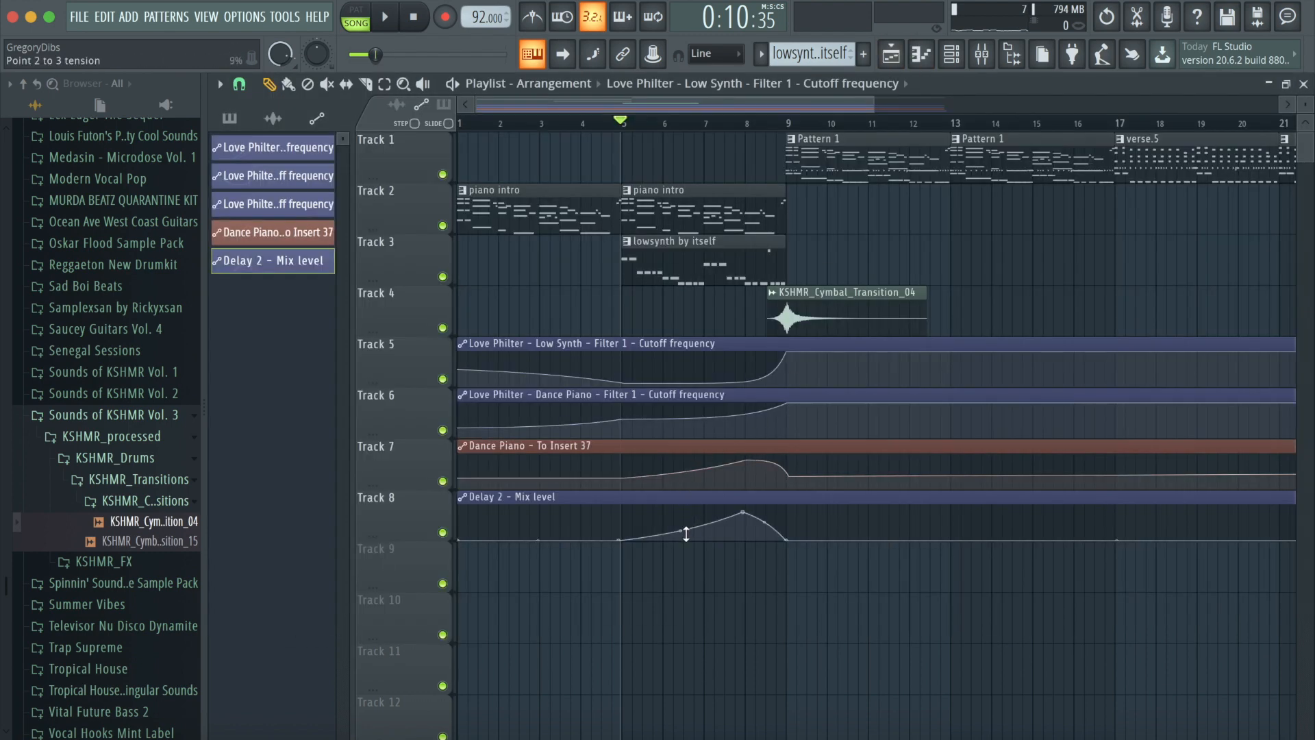
# - During playback, bend the rising segment of the Delay 2 mix level curve into a smoother upward swell
pyautogui.press('space')
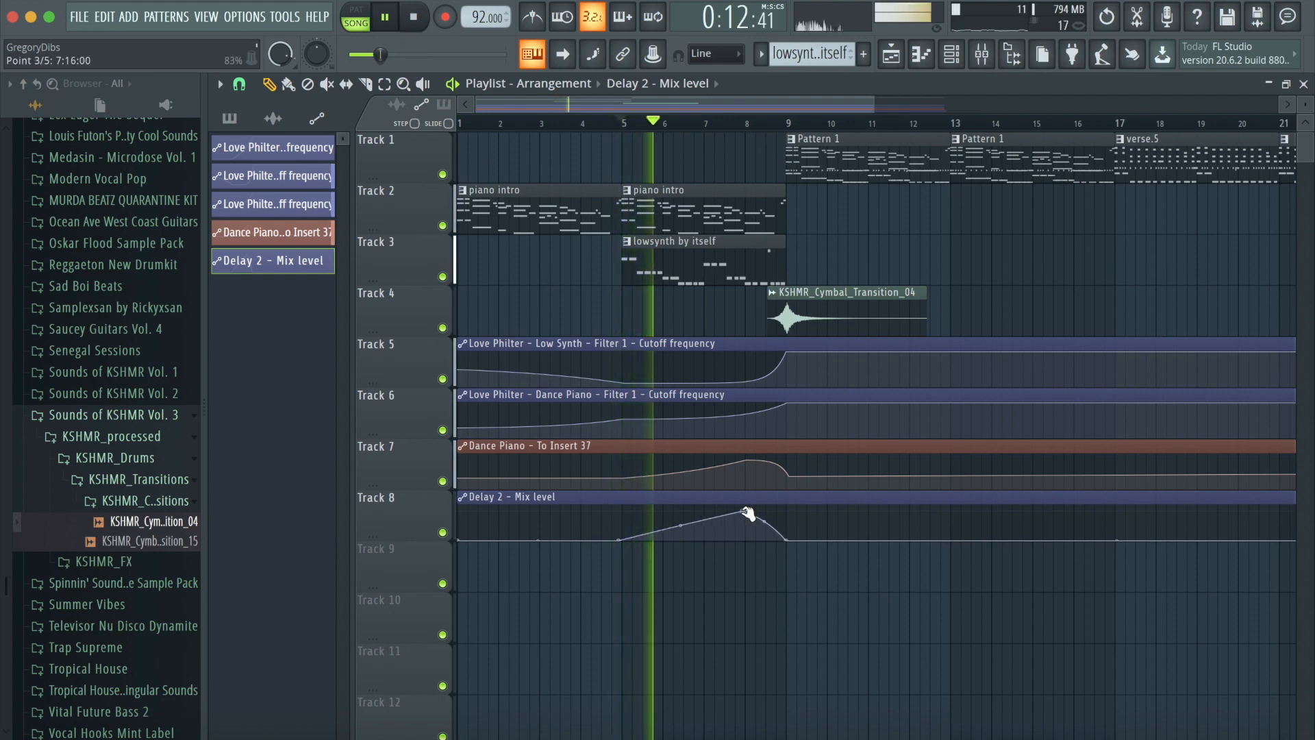
pyautogui.moveTo(682, 524); pyautogui.dragTo(746, 507)
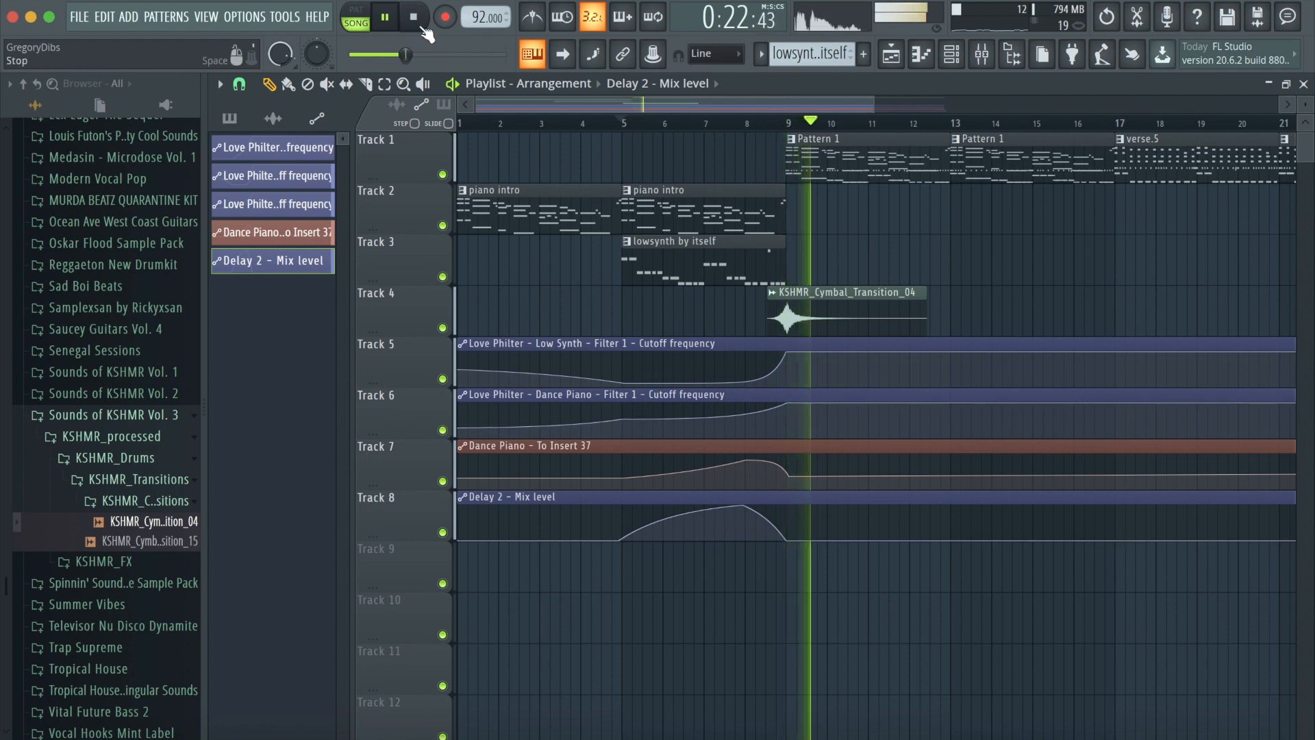
pyautogui.press('space')
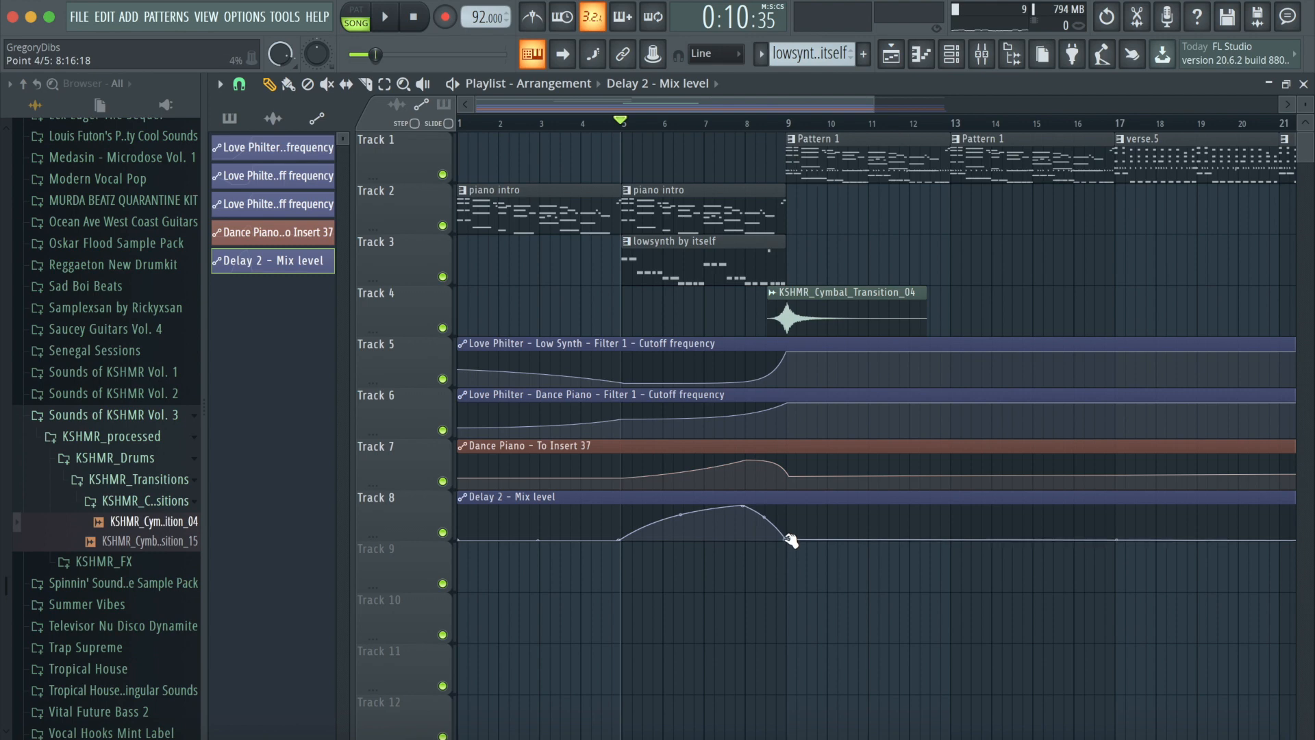
# - Raise the Delay 2 mix level point just after bar 9 slightly, scroll through the later bars, and stop playback
pyautogui.moveTo(789, 542); pyautogui.dragTo(789, 525)
pyautogui.moveTo(545, 105); pyautogui.dragTo(625, 113)
pyautogui.moveTo(733, 104); pyautogui.dragTo(834, 108)
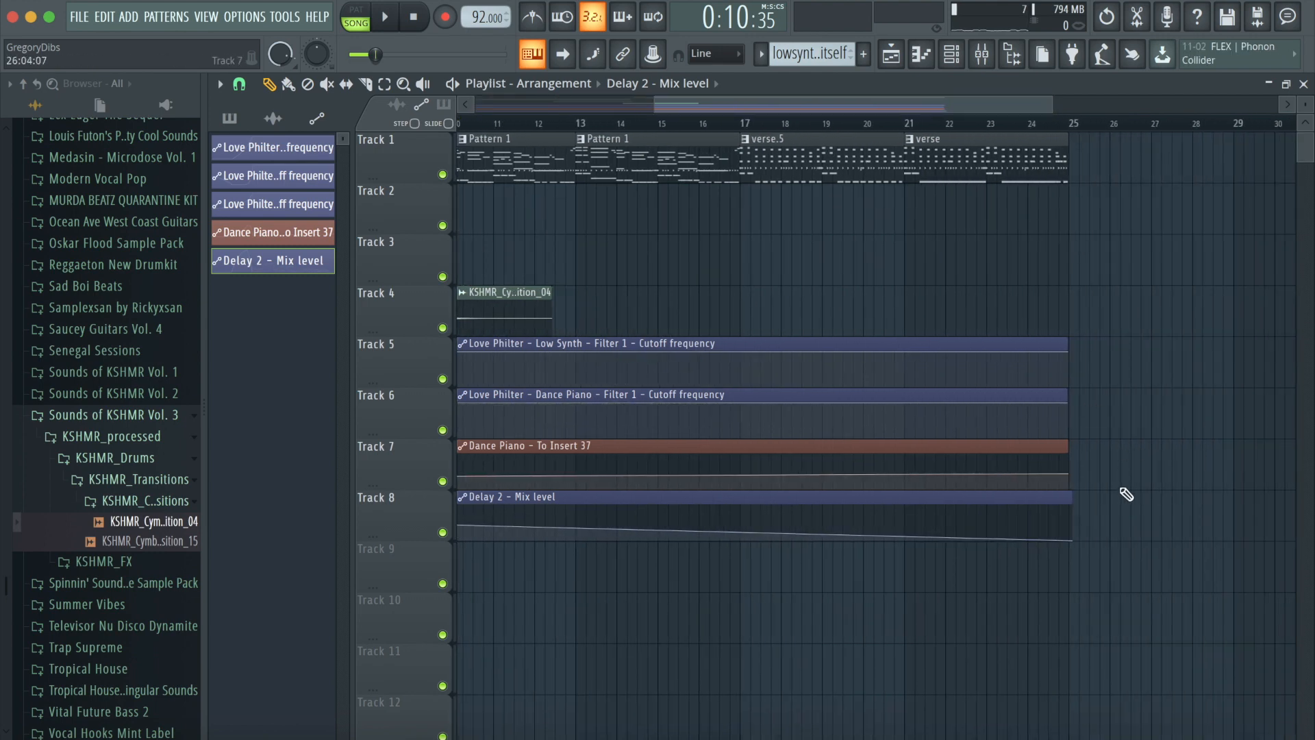
pyautogui.moveTo(801, 107); pyautogui.dragTo(667, 172)
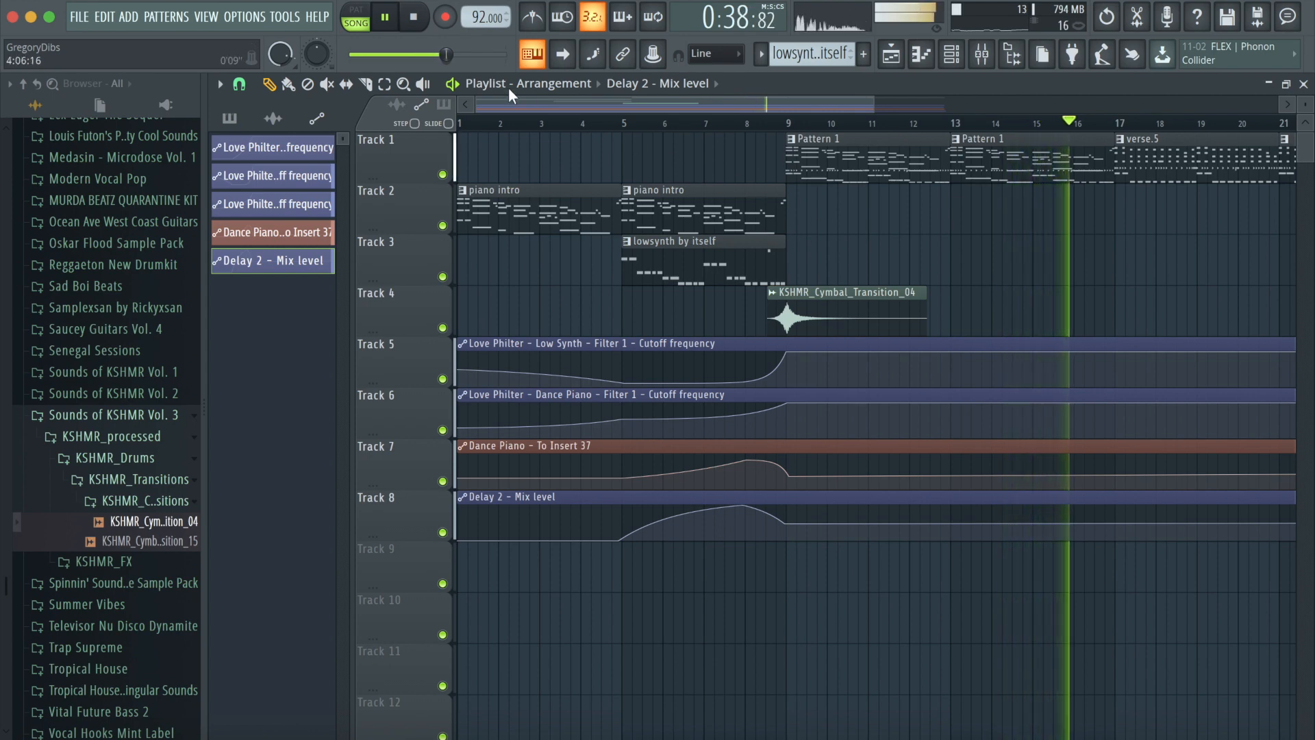
pyautogui.click(415, 19)
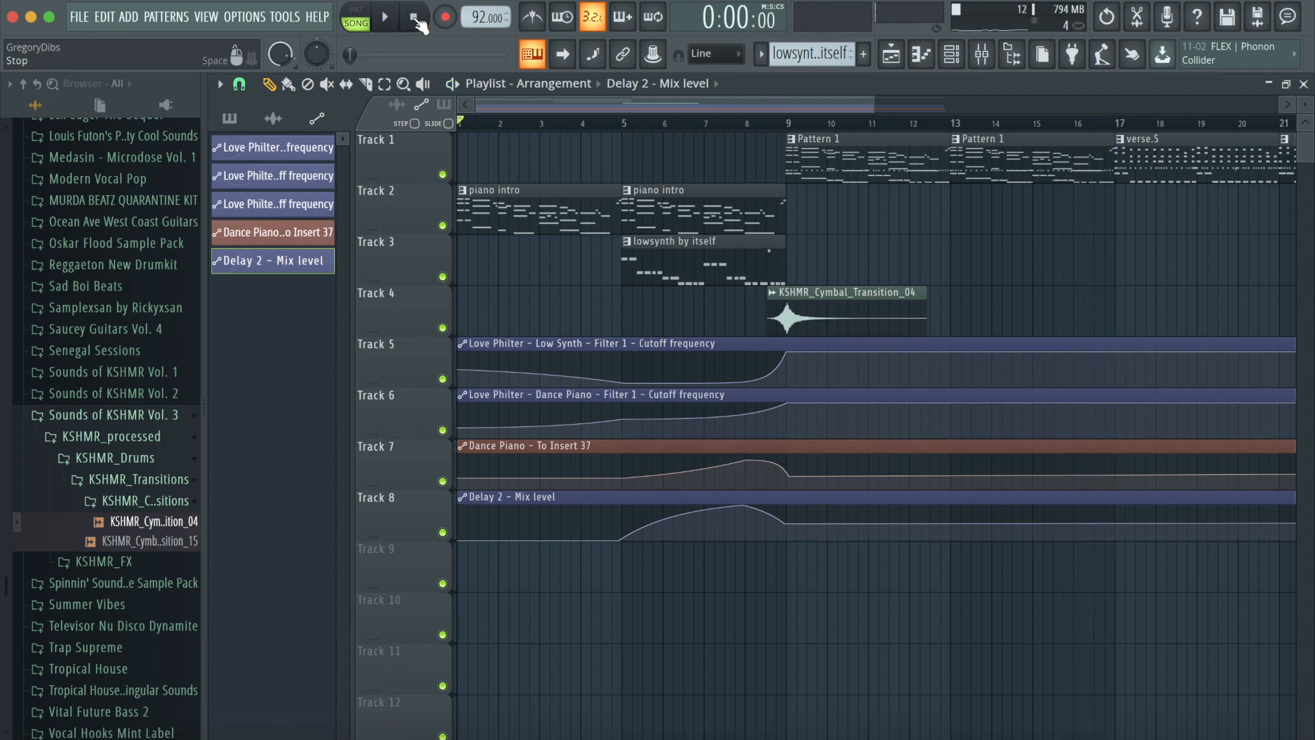